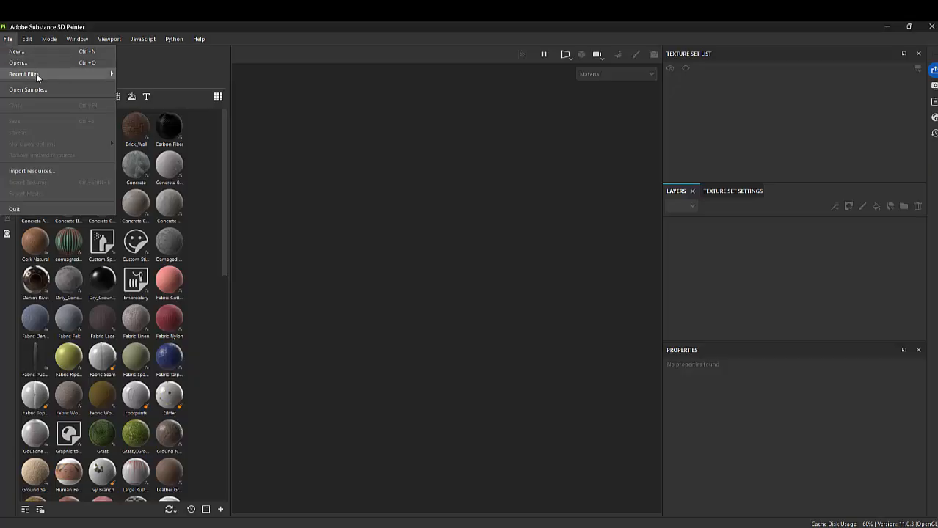
Open the Character project from the recently used files
mouse_move(36, 74)
click(290, 74)
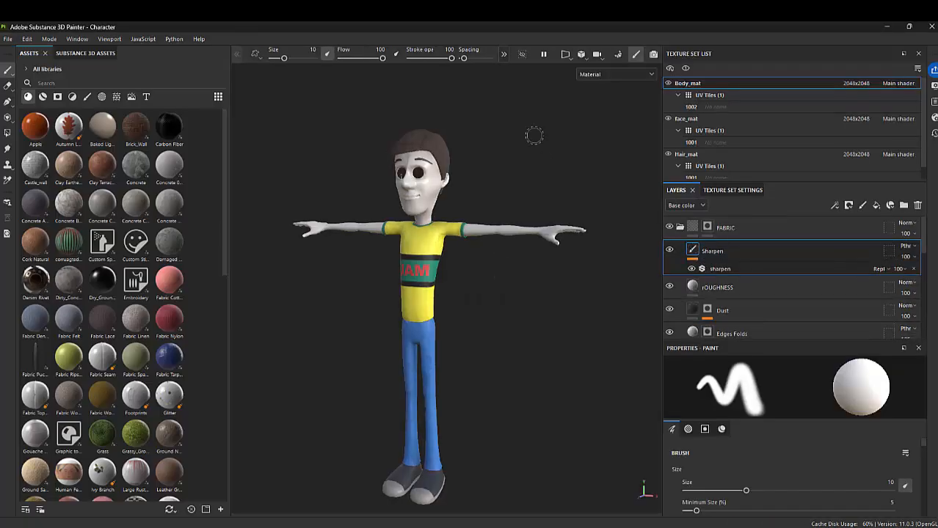
Examine the character's arms, shirt and head from several angles
alt+drag(530, 272, 421, 280)
scroll(422, 280, up, 3)
alt+drag(422, 218, 534, 228)
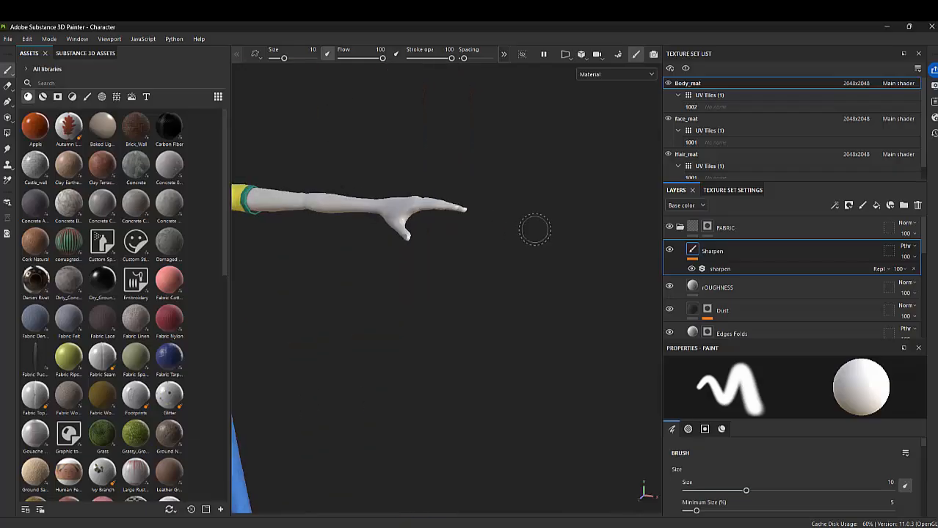
alt+middle_drag(412, 171, 507, 260)
alt+right_drag(624, 277, 906, 312)
alt+right_drag(653, 260, 566, 251)
alt+drag(567, 253, 447, 238)
alt+right_drag(469, 257, 433, 253)
alt+drag(440, 253, 546, 274)
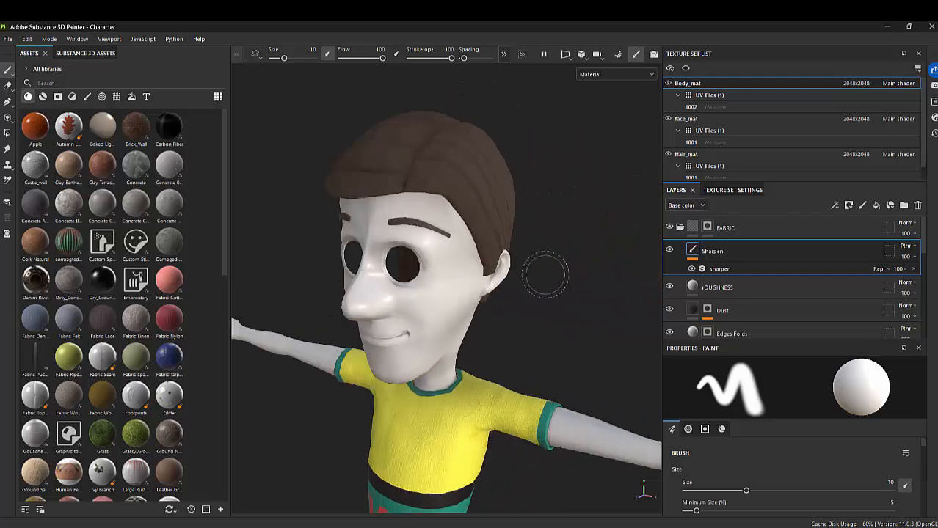
Collapse the FABRIC layer folder and make face_mat the active texture set
click(680, 227)
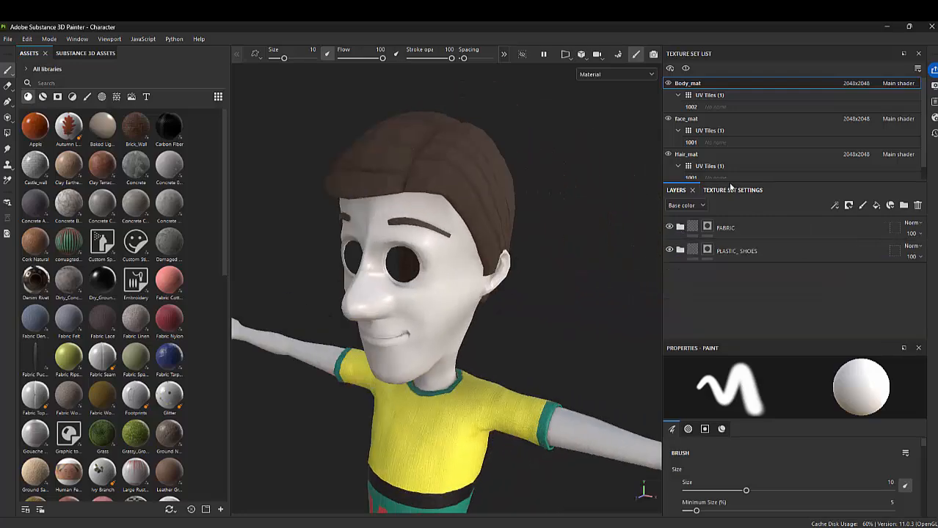
click(689, 119)
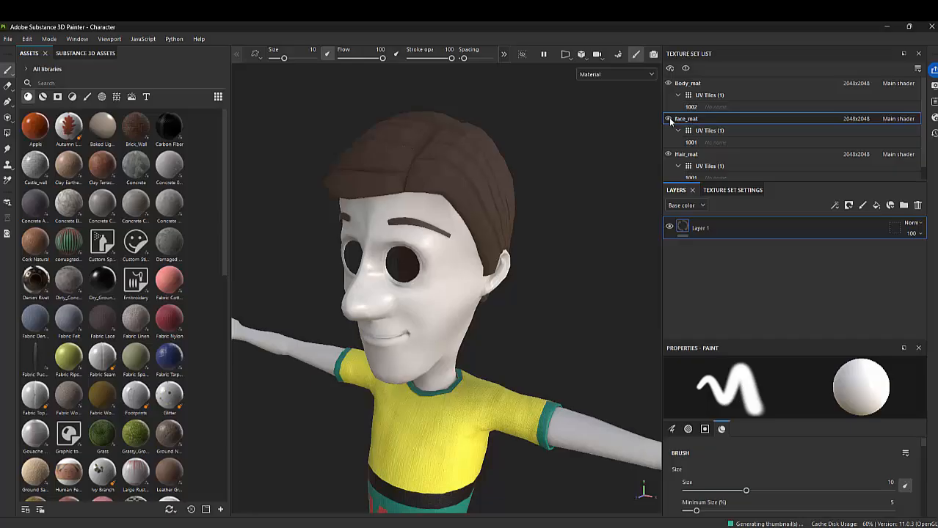
Toggle the face_mat texture set's visibility off and on to check which parts of the character it covers
click(669, 119)
click(668, 119)
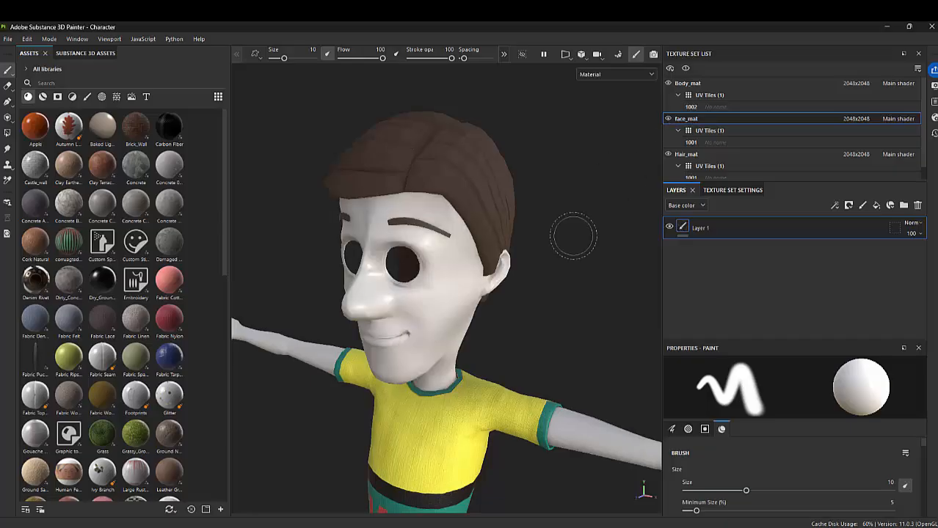
scroll(573, 235, down, 5)
alt+drag(501, 323, 461, 338)
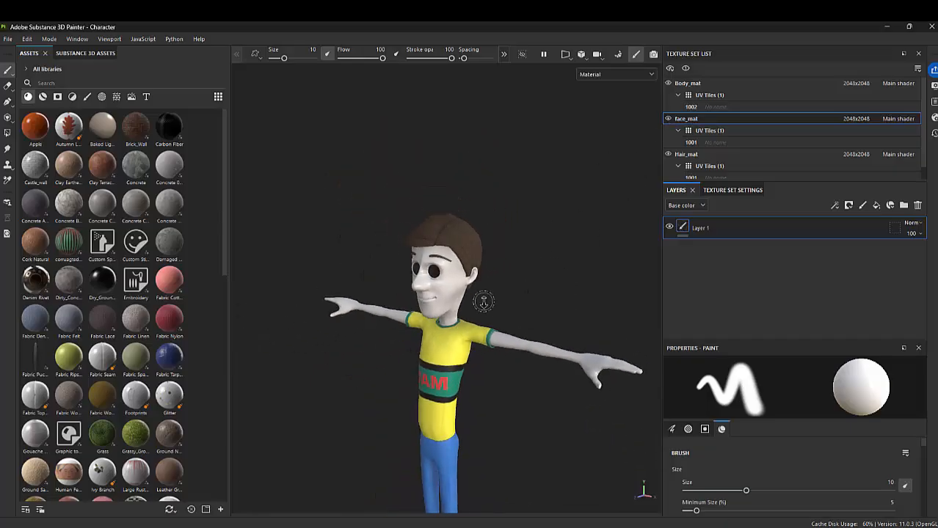
alt+drag(483, 301, 460, 319)
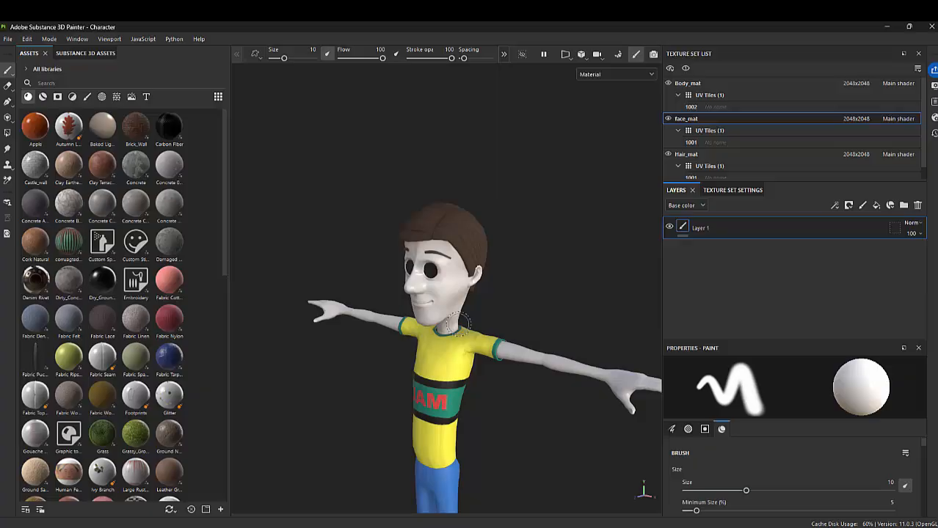
click(668, 120)
click(667, 120)
click(667, 120)
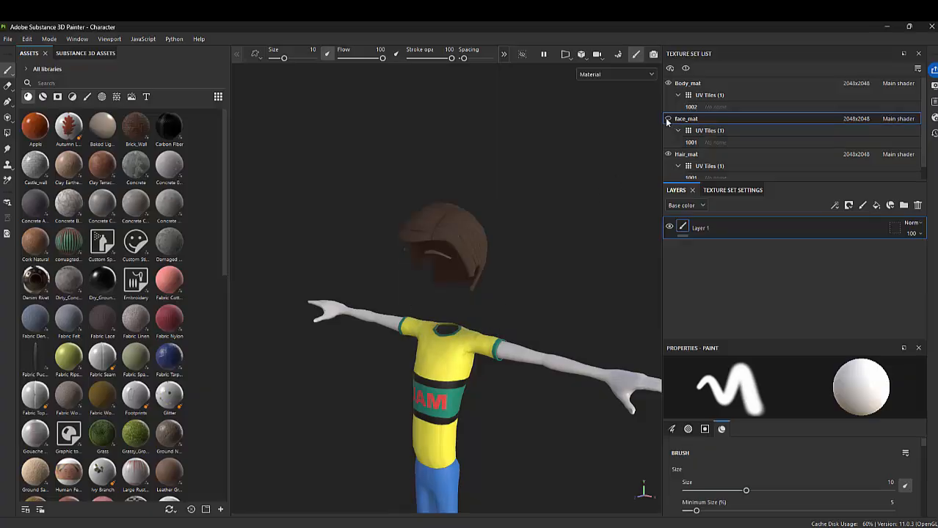
click(668, 120)
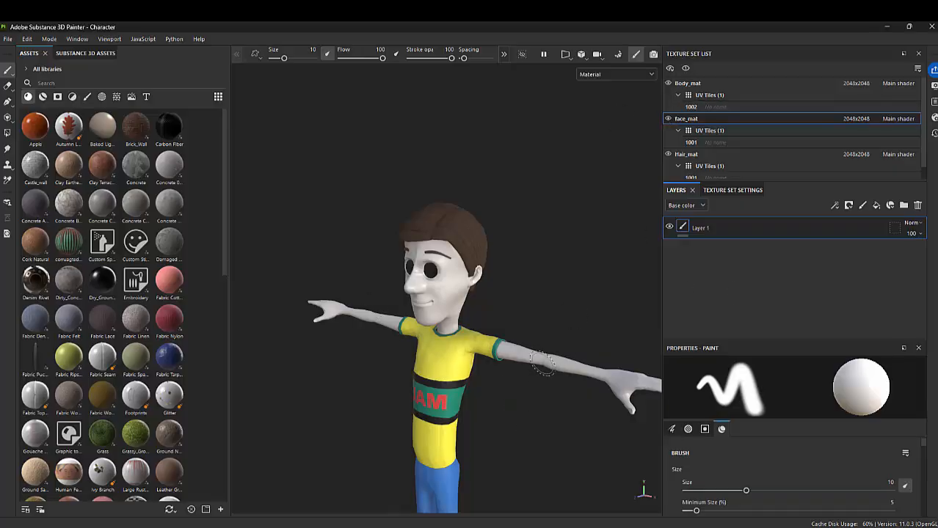
mouse_move(577, 312)
alt+mouse_down()
mouse_move(515, 300)
mouse_move(514, 280)
alt+mouse_up()
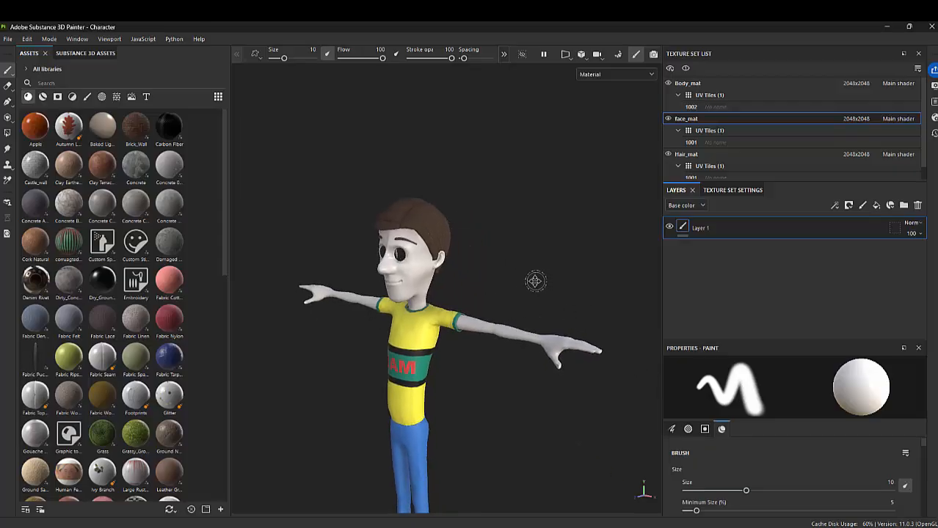
alt+middle_drag(536, 281, 537, 284)
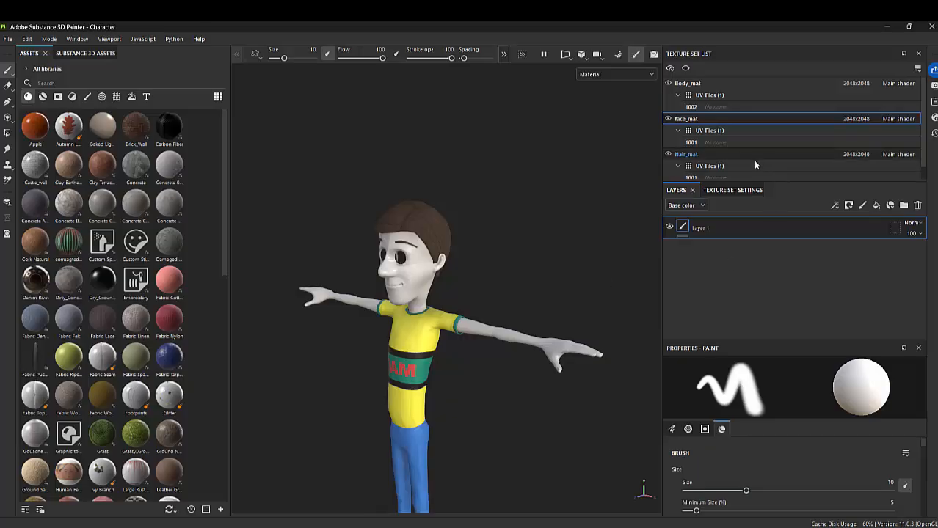
Isolate the face_mat texture set so that only the character's head is displayed
click(685, 69)
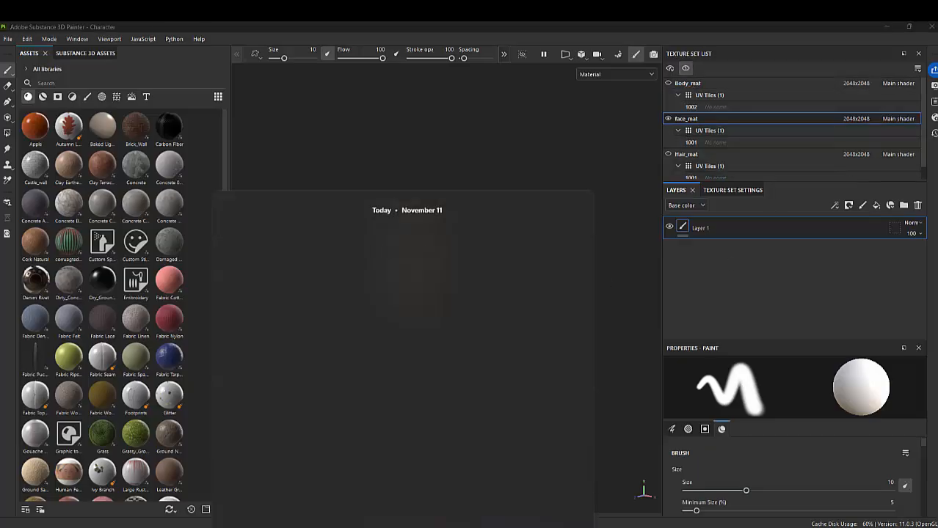
click(268, 237)
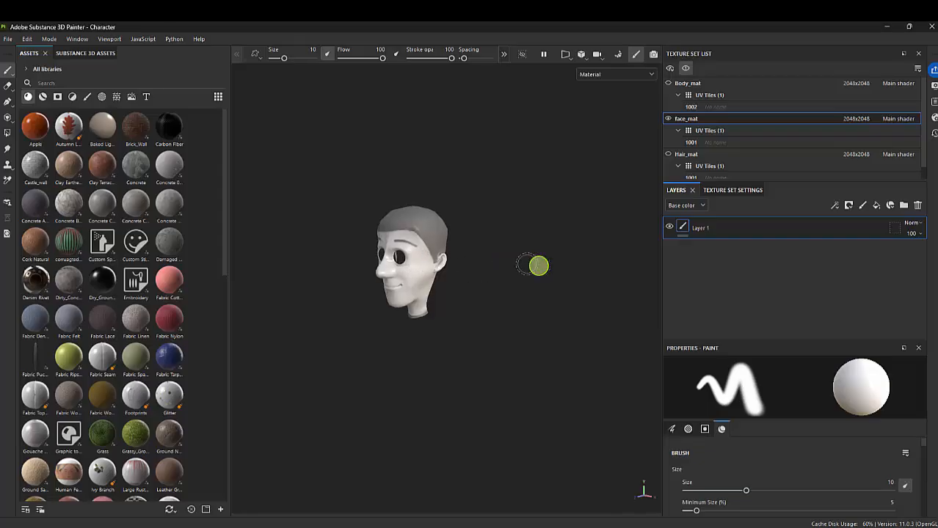
alt+right_drag(408, 235, 550, 328)
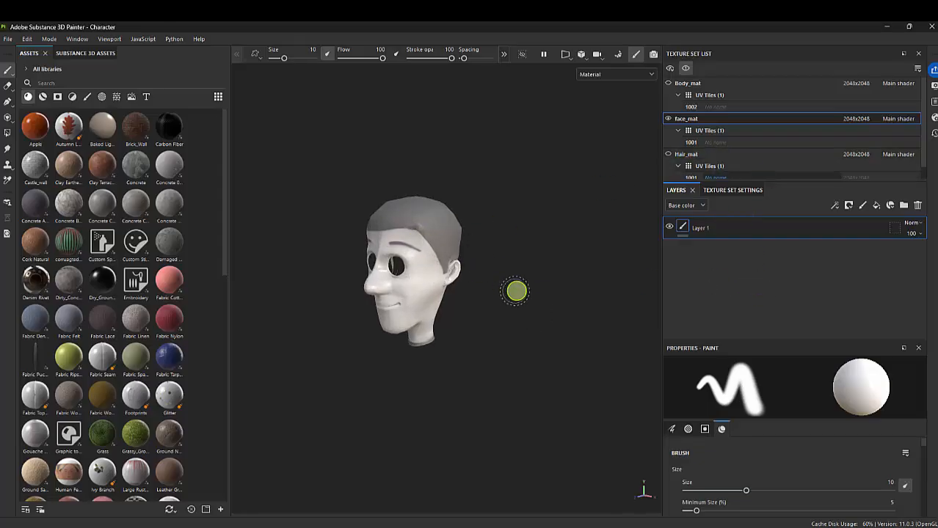
alt+right_drag(402, 301, 594, 328)
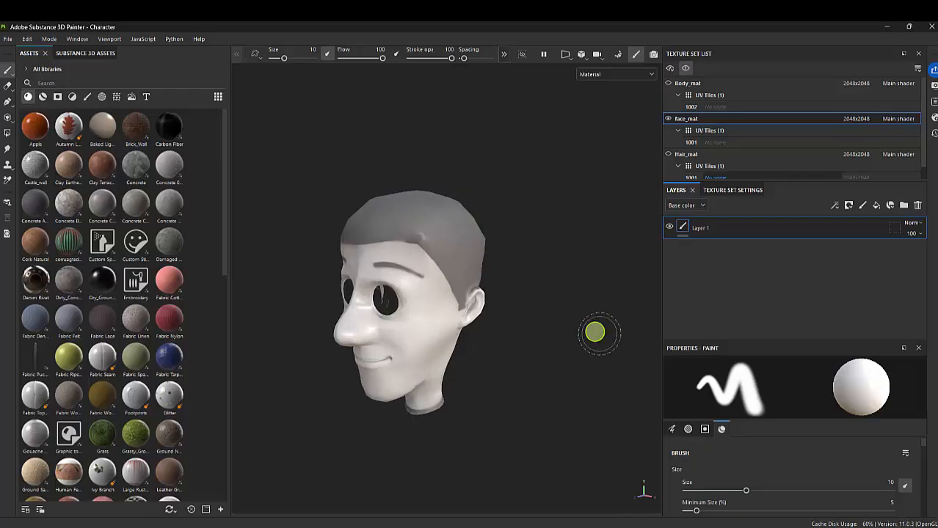
Save a new version of the project as Character_vr2 in the Object folder, with the folder's files shown as a list
click(8, 39)
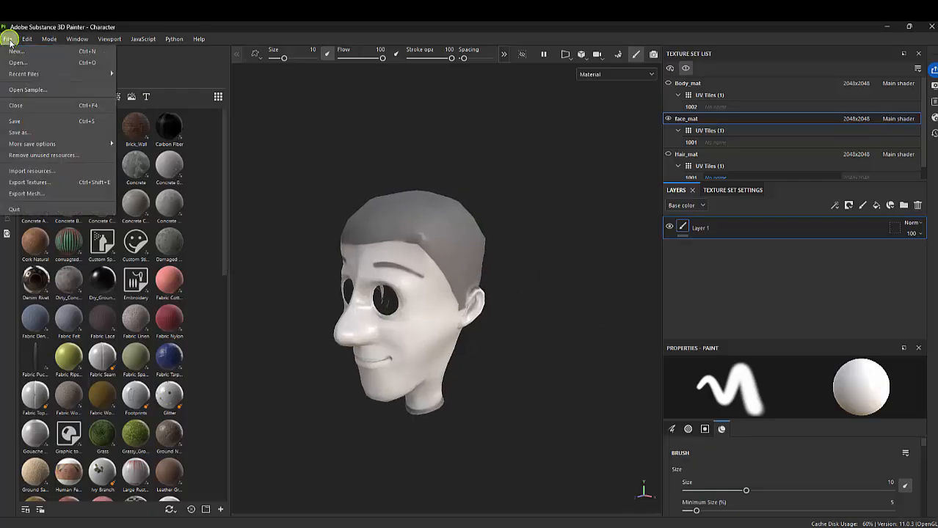
click(30, 129)
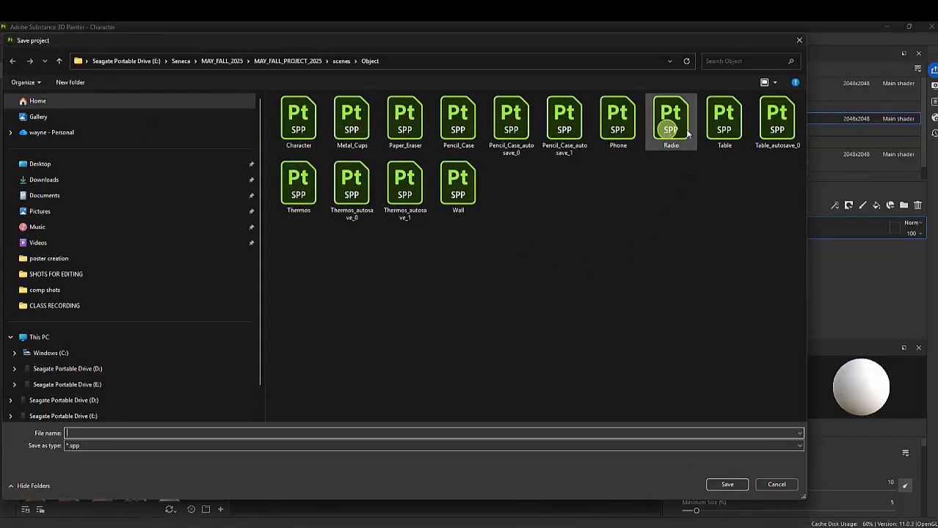
click(773, 82)
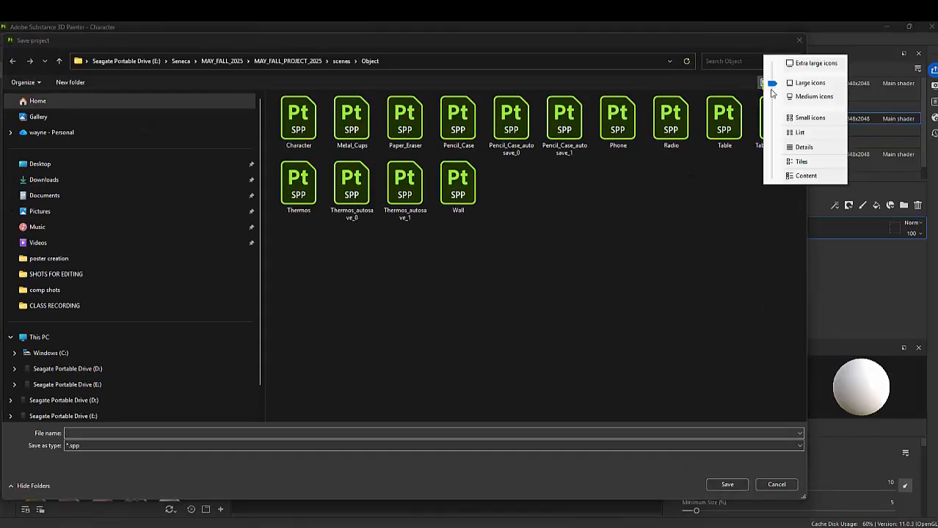
click(800, 133)
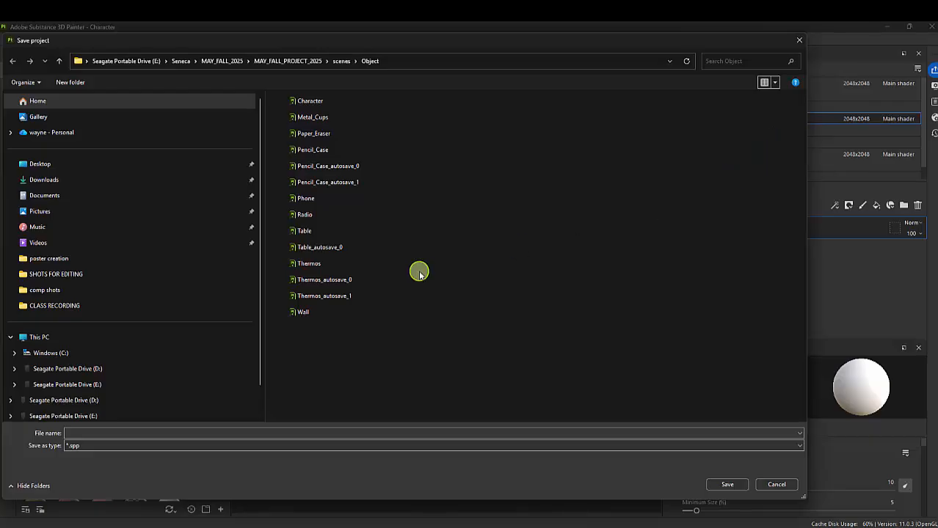
click(318, 101)
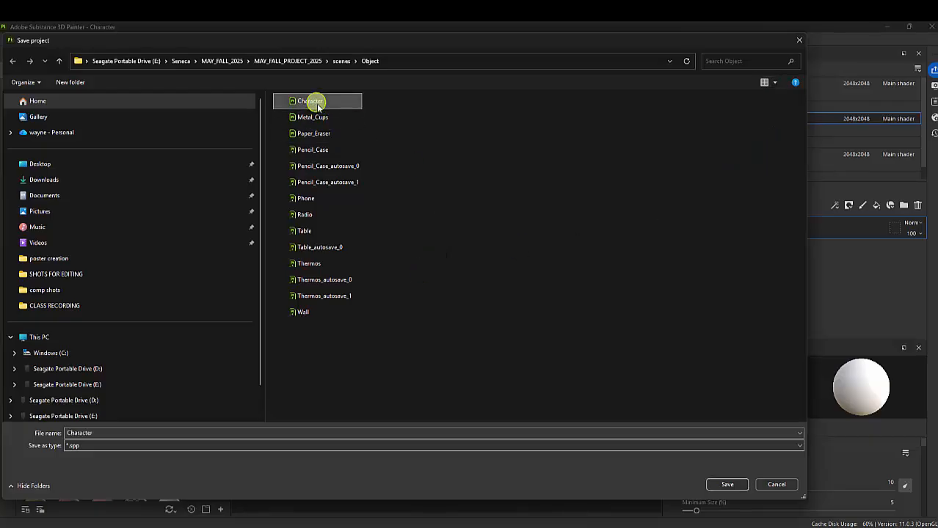
click(104, 433)
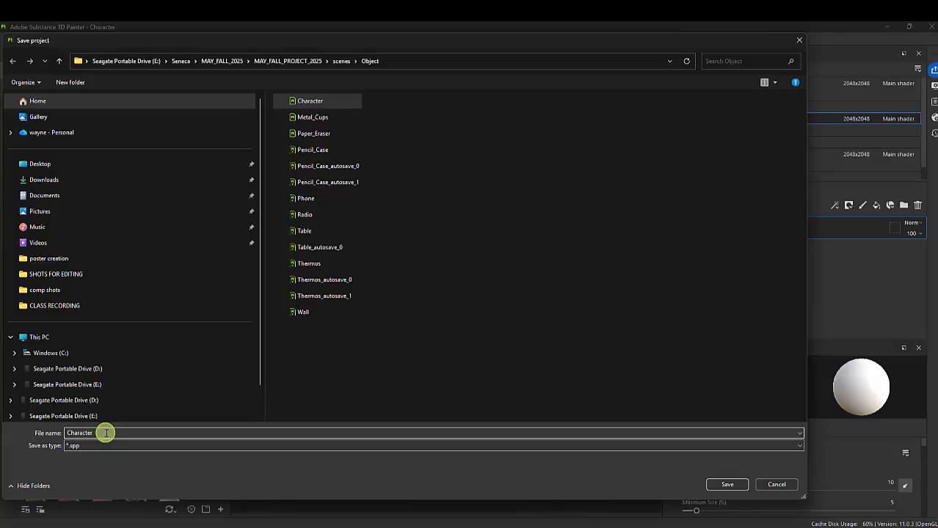
text(_v2)
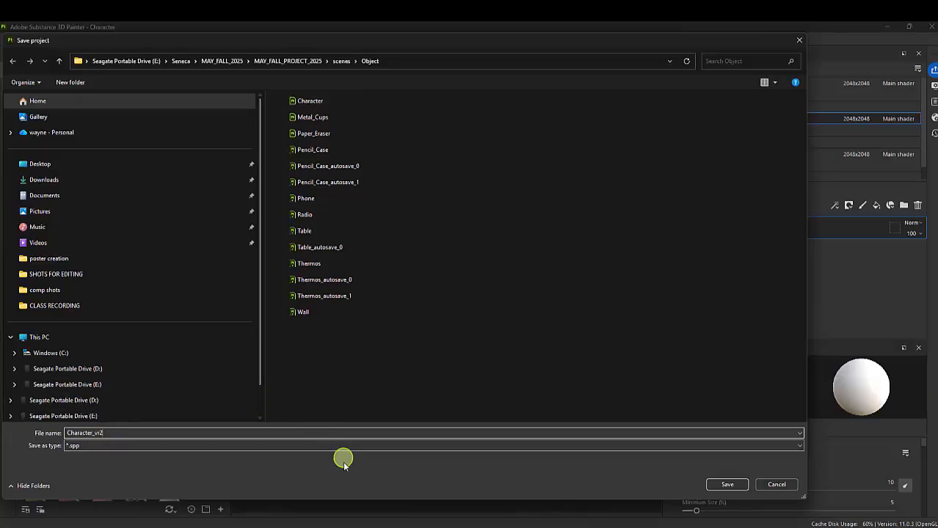
click(726, 486)
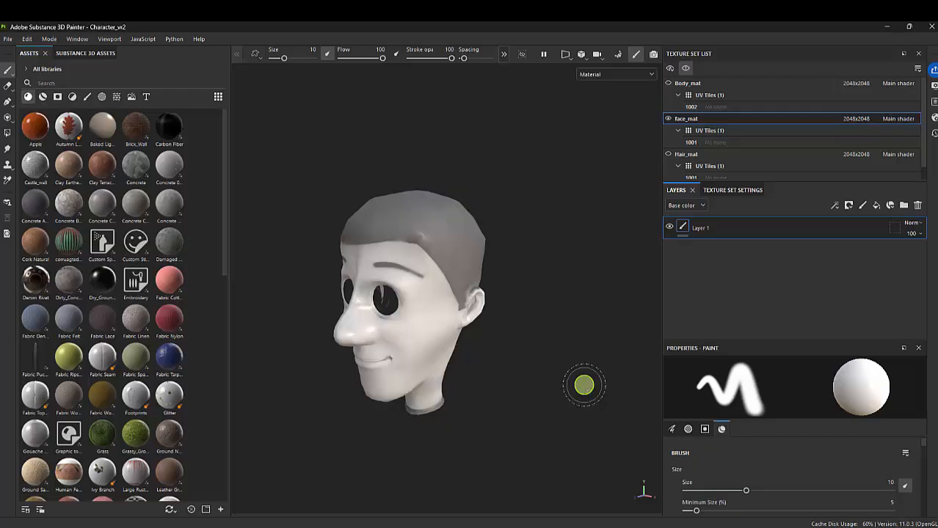
Show the smart materials in the asset library and delete Layer 1 from the face_mat texture set
alt+drag(447, 259, 574, 256)
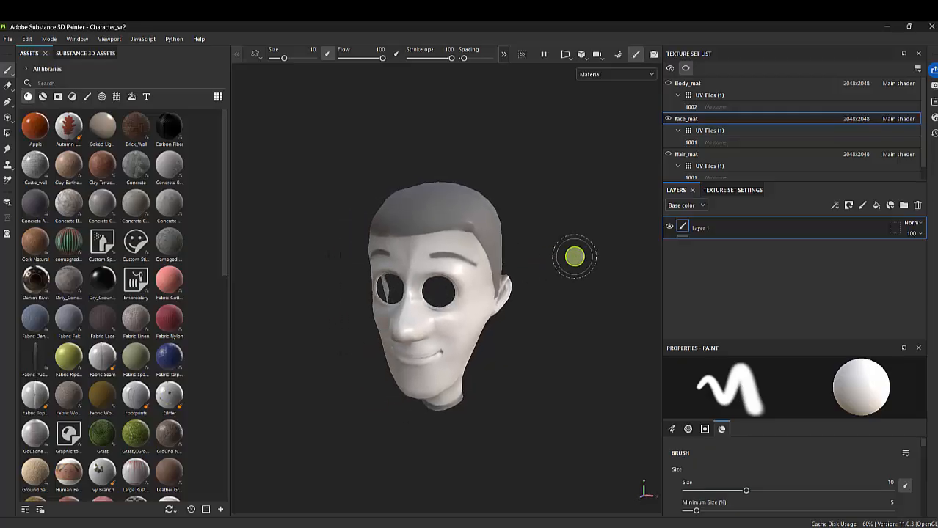
alt+right_drag(504, 246, 573, 300)
alt+middle_drag(530, 304, 578, 288)
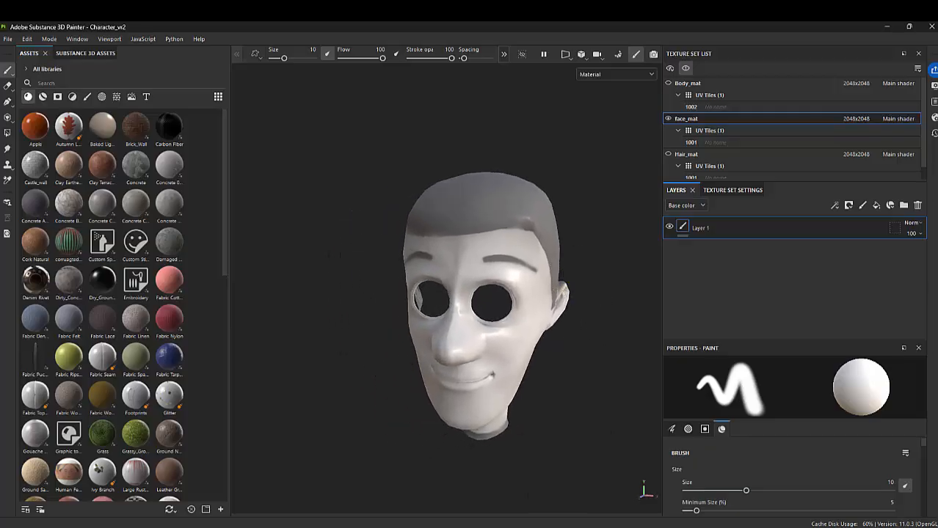
click(43, 96)
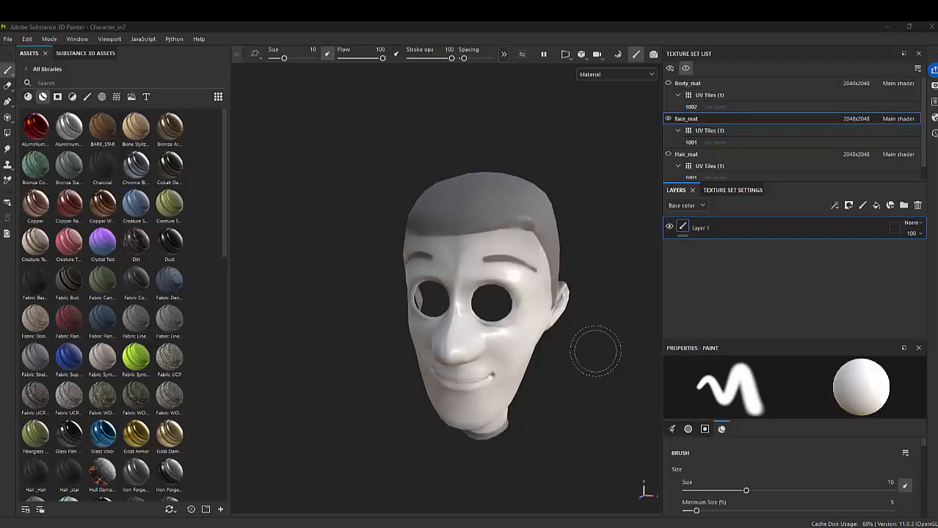
click(916, 208)
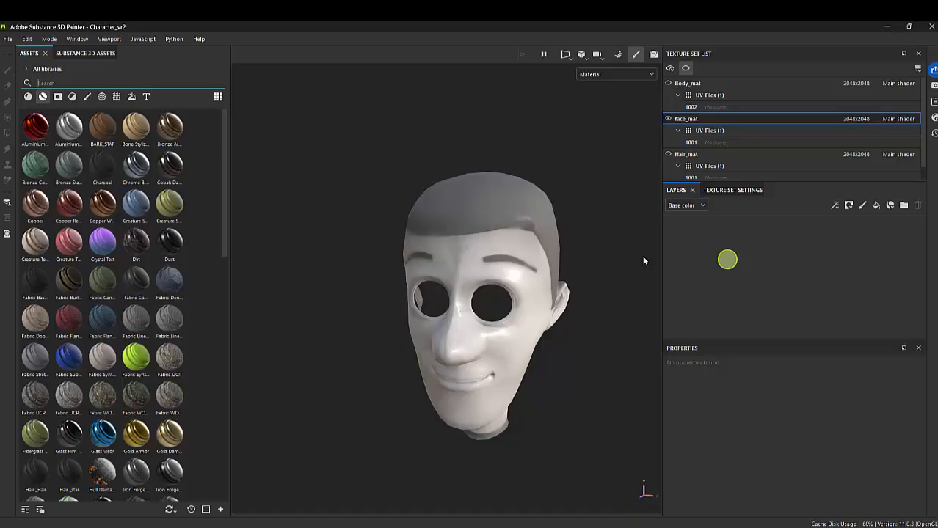
Display all texture sets to check the face together with the hair and body, and isolate face_mat again
alt+drag(450, 235, 502, 314)
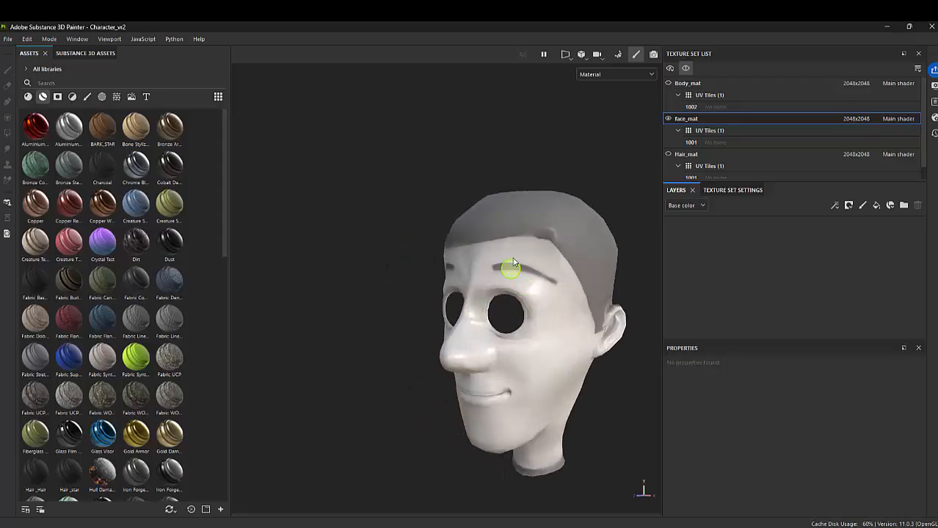
mouse_move(544, 268)
alt+mouse_down()
mouse_move(513, 268)
mouse_move(546, 275)
mouse_move(527, 272)
alt+mouse_up()
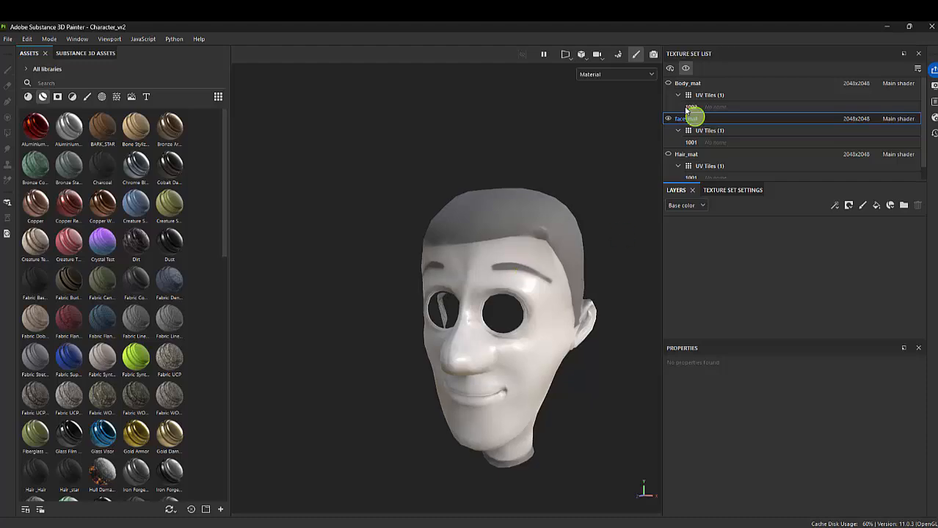
click(686, 71)
alt+drag(521, 214, 479, 273)
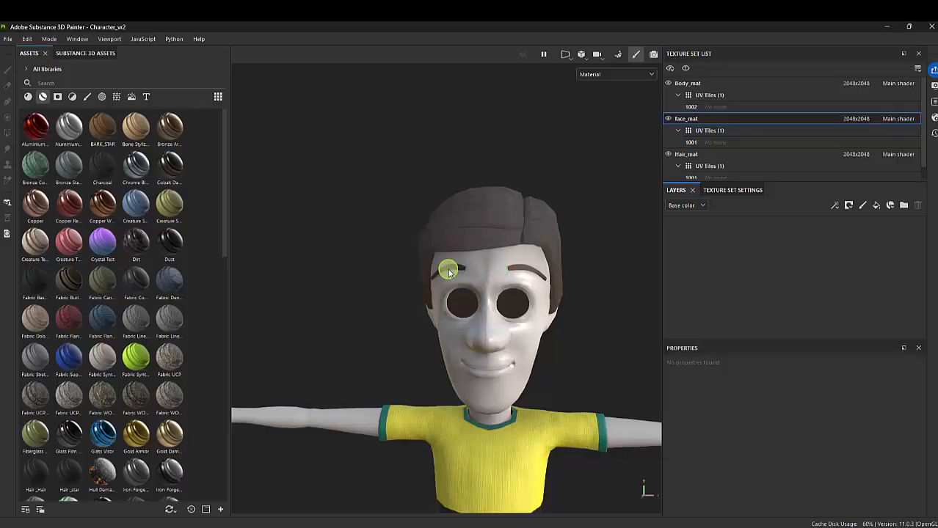
alt+right_drag(517, 251, 353, 233)
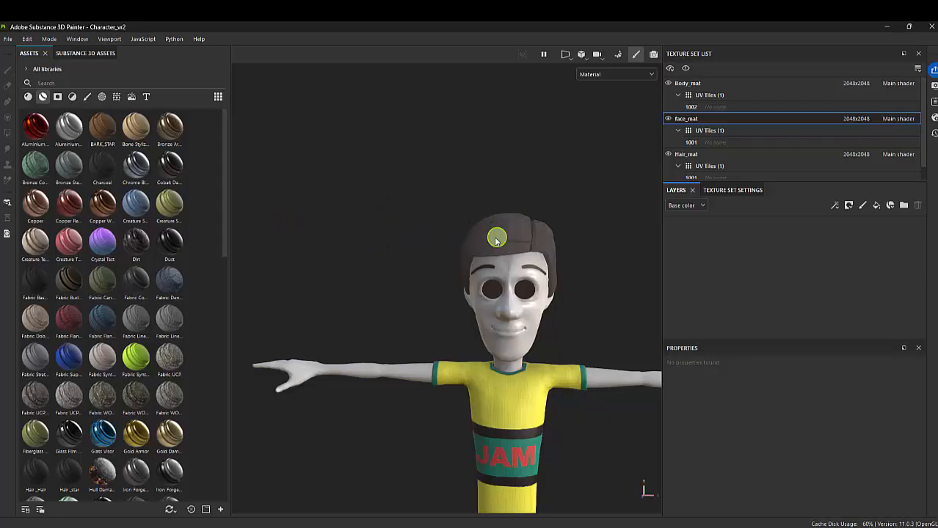
alt+right_drag(497, 237, 618, 317)
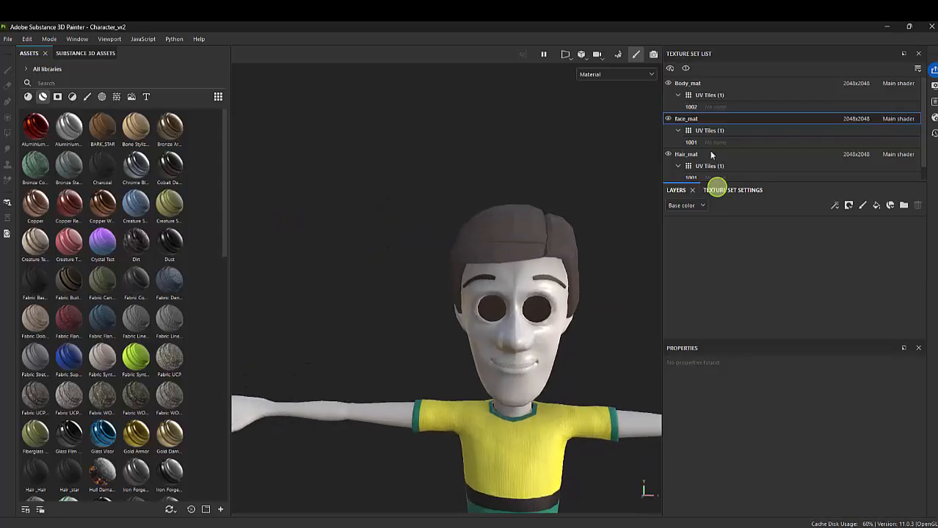
click(684, 68)
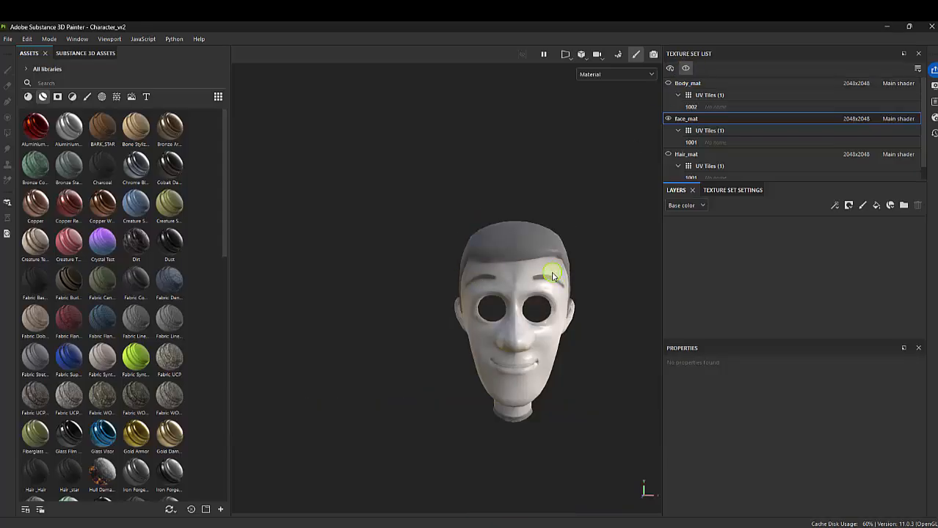
alt+drag(534, 262, 526, 244)
alt+right_drag(526, 245, 606, 301)
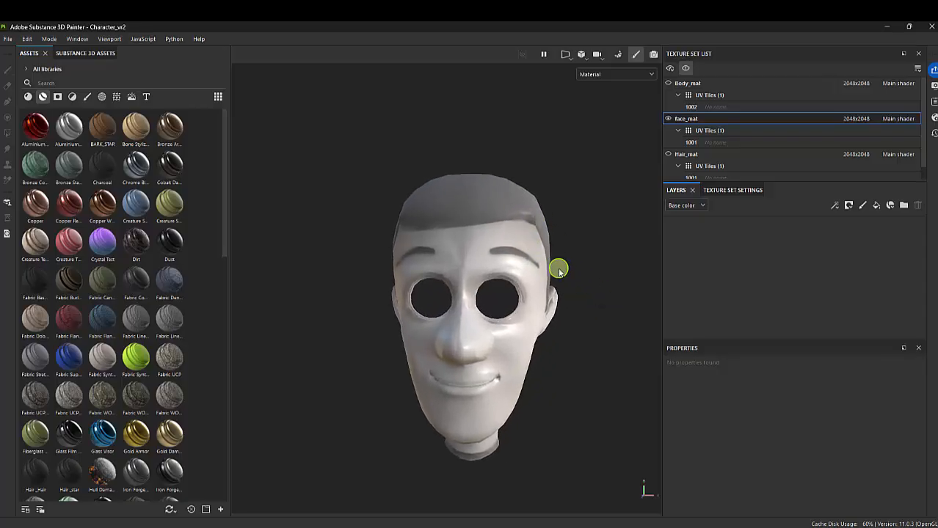
Search the smart materials in the asset library for "skin"
alt+middle_drag(559, 268, 562, 252)
alt+drag(567, 260, 588, 293)
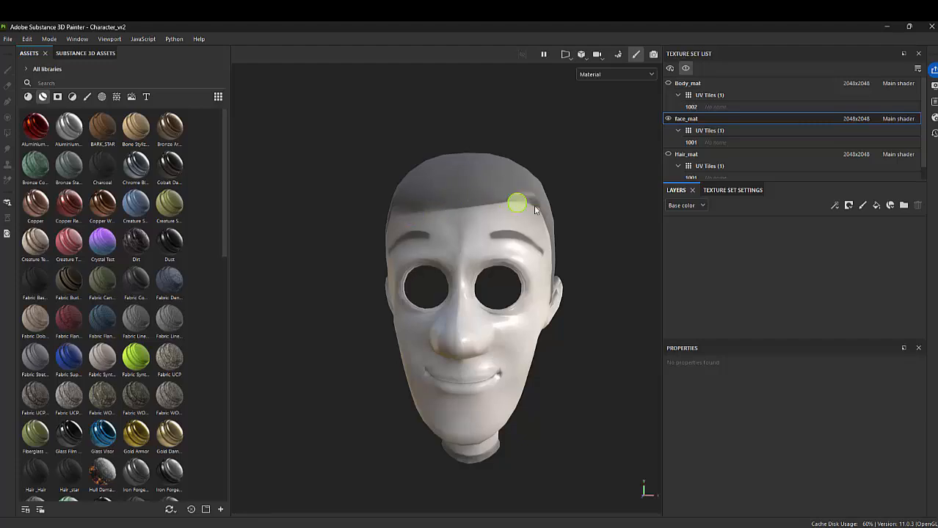
mouse_move(542, 239)
alt+mouse_down()
mouse_move(476, 241)
mouse_move(491, 255)
mouse_move(514, 254)
mouse_move(517, 182)
mouse_move(568, 255)
mouse_move(551, 246)
alt+mouse_up()
alt+middle_drag(541, 225, 562, 222)
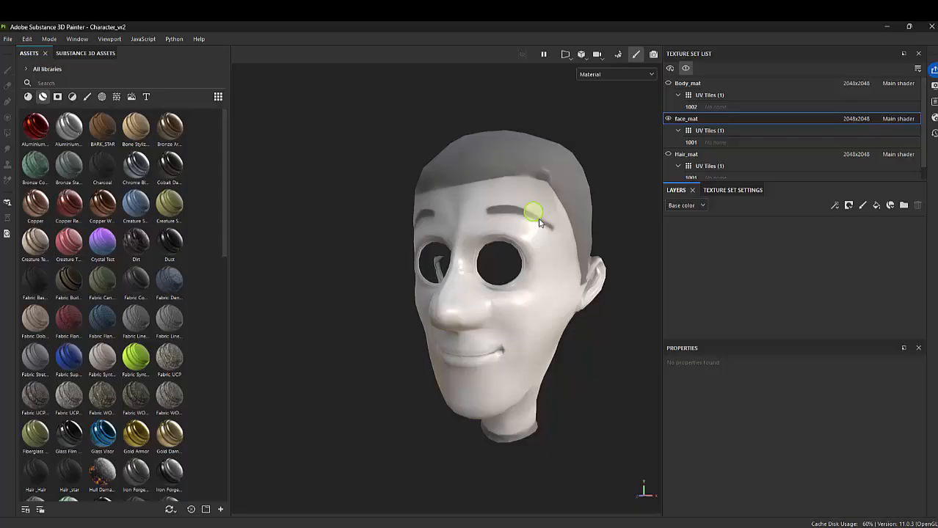
click(58, 97)
click(58, 98)
click(57, 97)
click(43, 96)
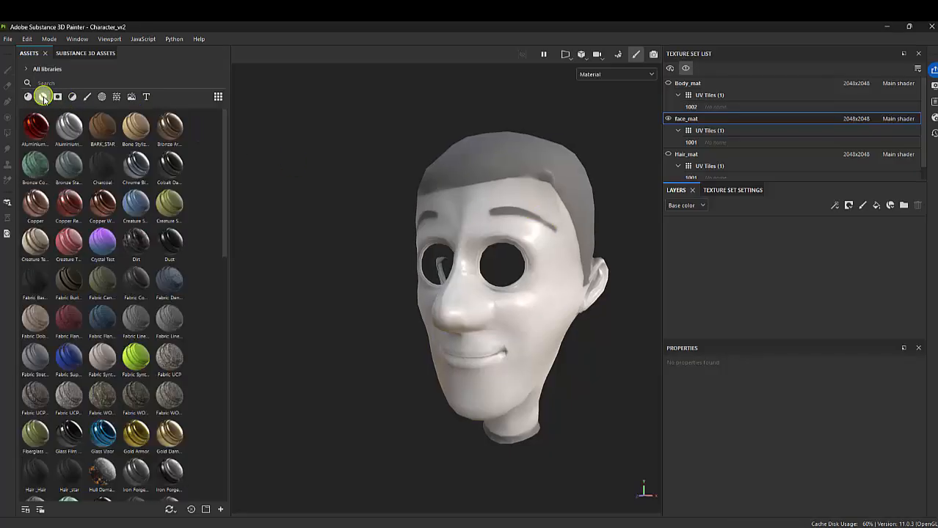
click(71, 83)
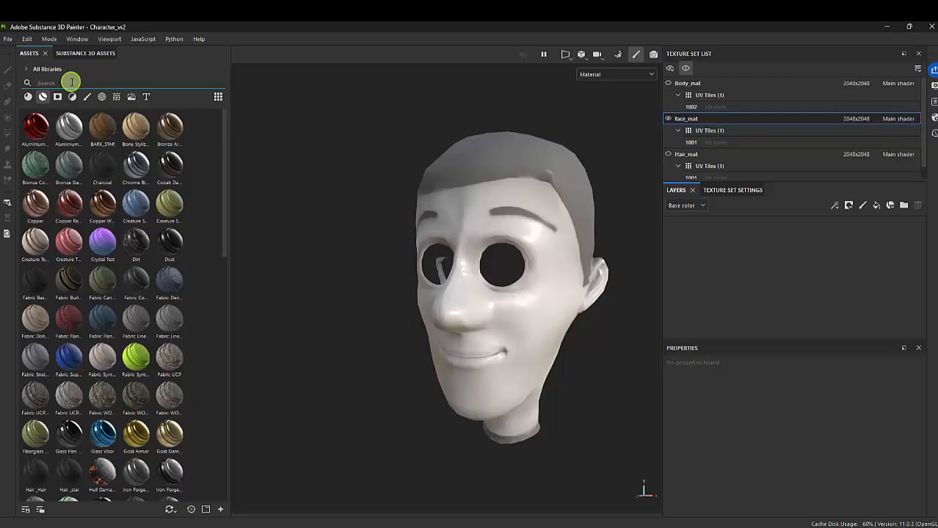
text(skin)
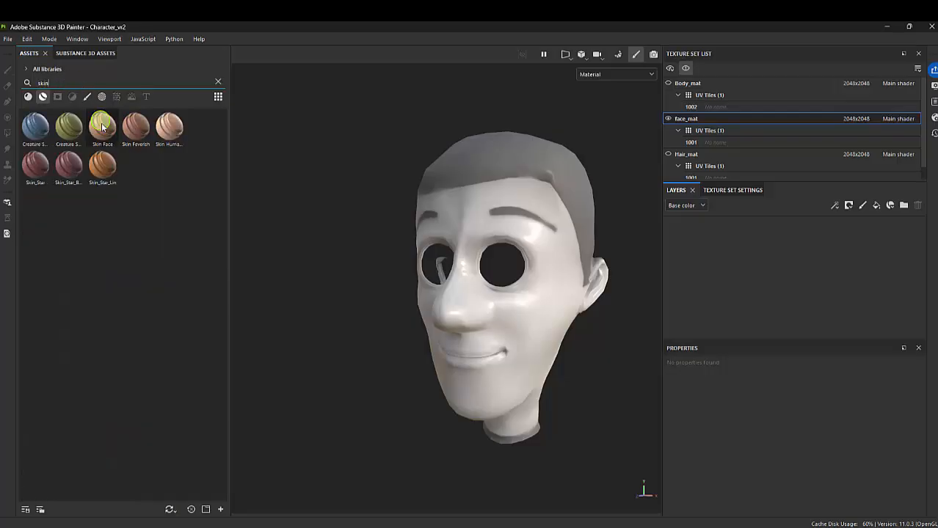
Preview the skin smart materials and apply Skin Face to the face_mat texture set
mouse_move(102, 135)
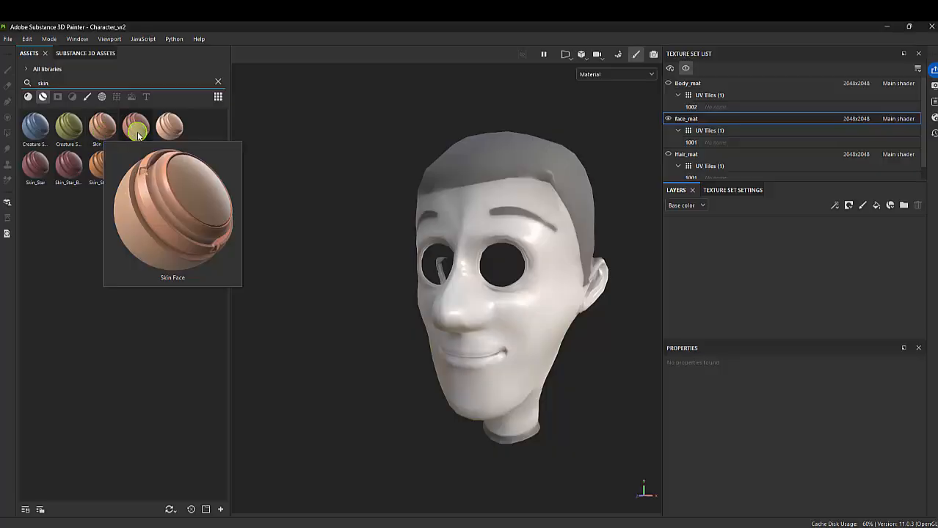
mouse_move(137, 135)
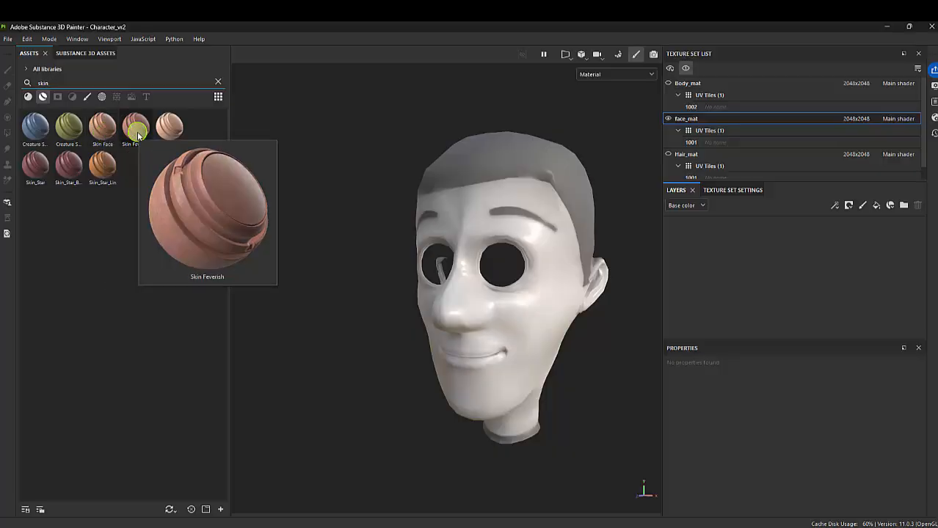
mouse_move(170, 130)
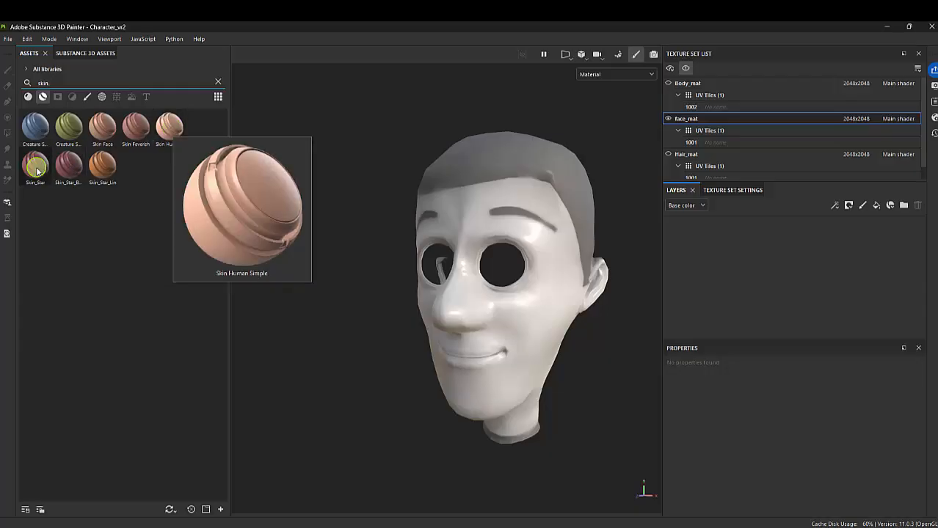
mouse_move(37, 168)
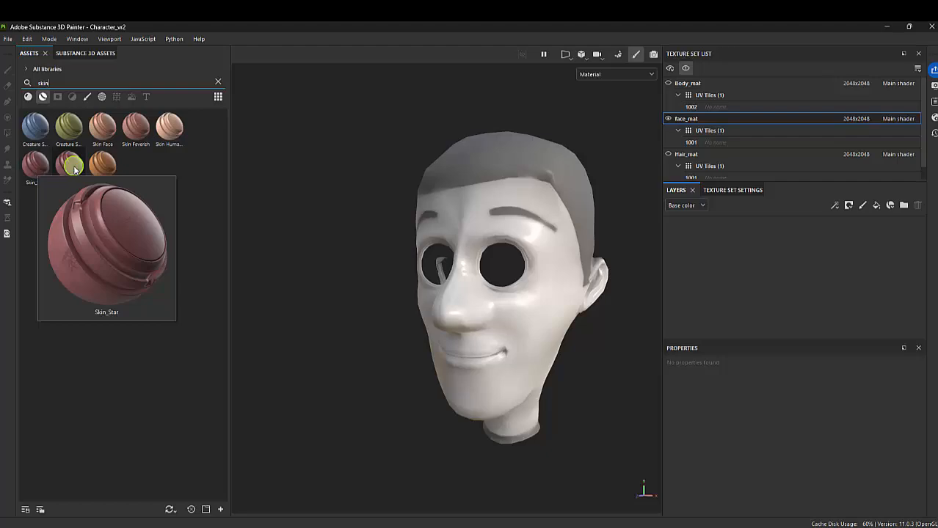
mouse_move(107, 169)
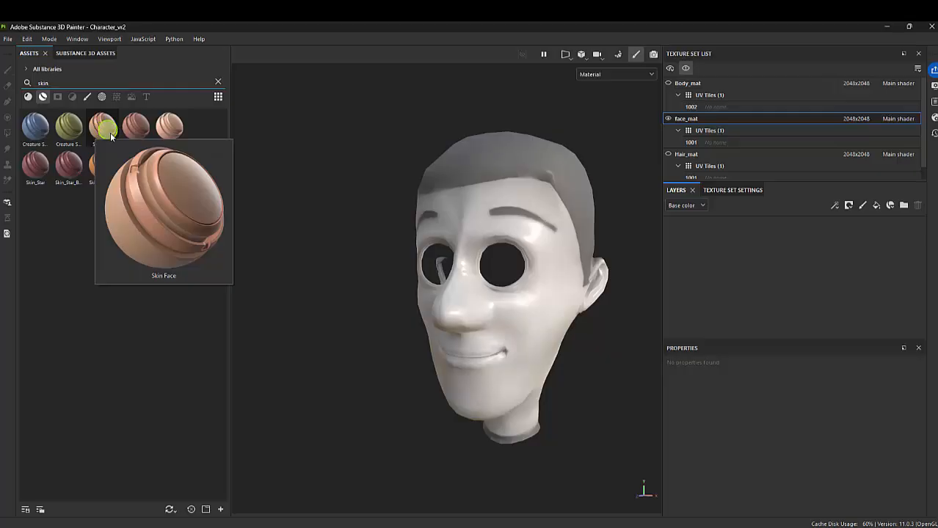
drag(105, 130, 744, 244)
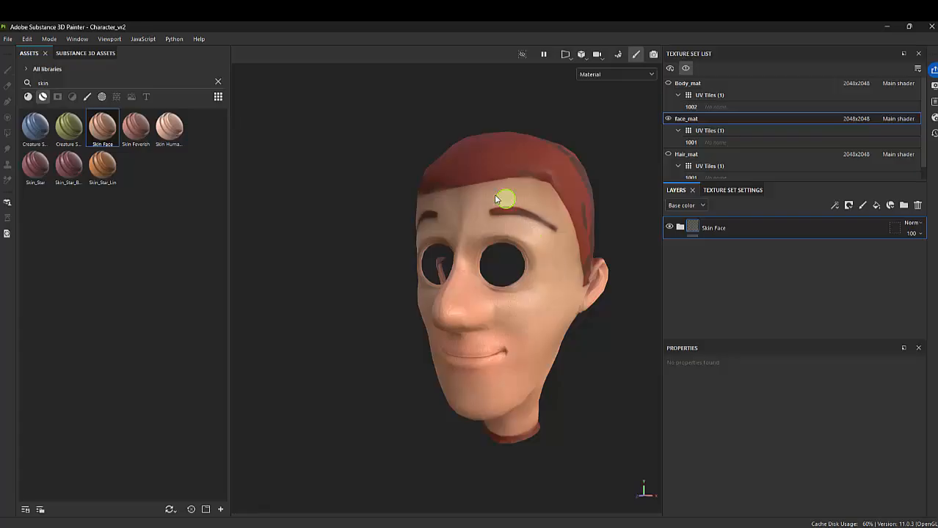
Examine the applied skin material on the head from several angles and up close around the nose, mouth and ear
alt+drag(544, 278, 431, 278)
alt+right_drag(431, 278, 647, 334)
alt+drag(447, 272, 549, 259)
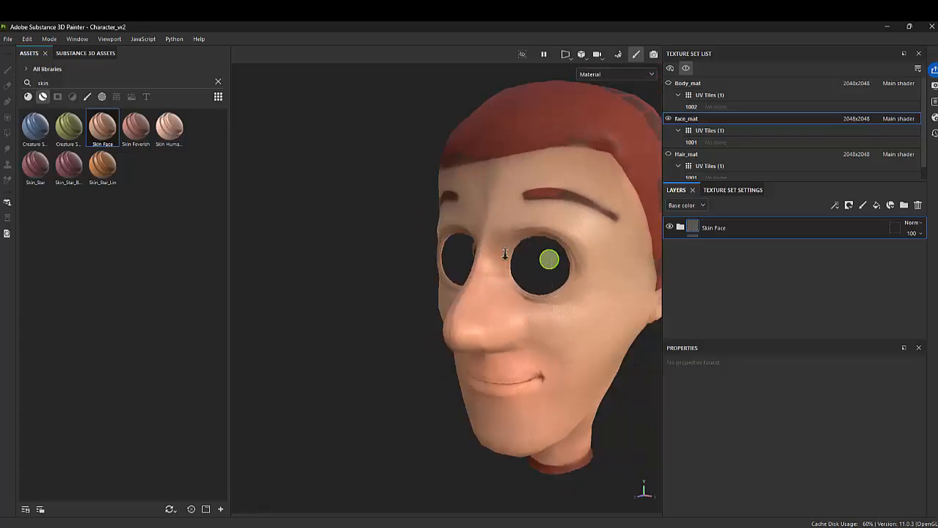
alt+right_drag(505, 254, 440, 253)
alt+drag(455, 256, 530, 260)
alt+right_drag(529, 261, 626, 283)
alt+middle_drag(438, 209, 396, 257)
alt+drag(397, 258, 469, 281)
alt+right_drag(451, 224, 495, 264)
alt+drag(499, 271, 508, 272)
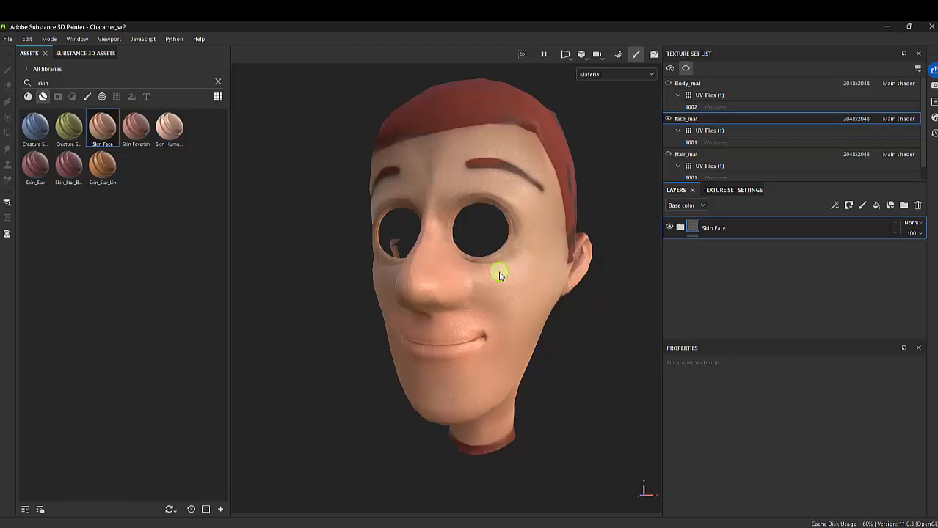
mouse_move(555, 280)
alt+right_down()
mouse_move(529, 279)
mouse_move(557, 283)
alt+right_up()
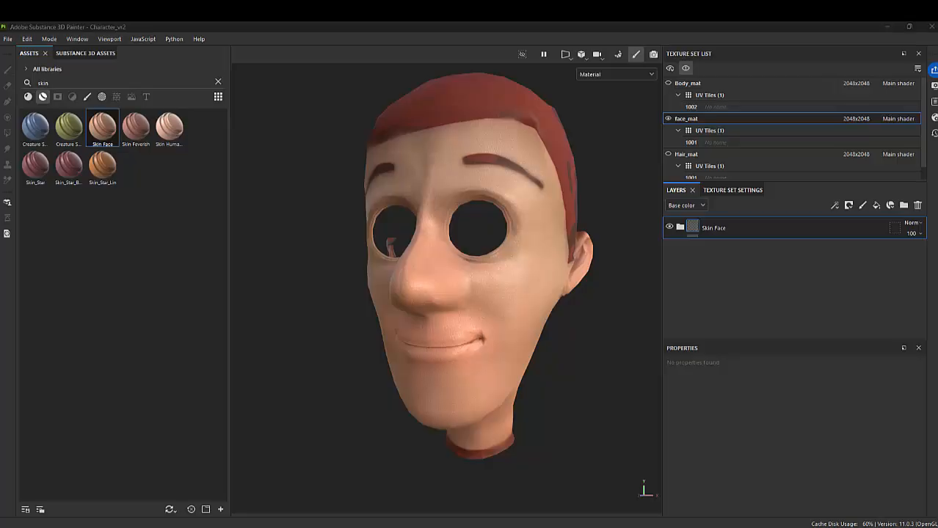
alt+right_drag(518, 250, 584, 294)
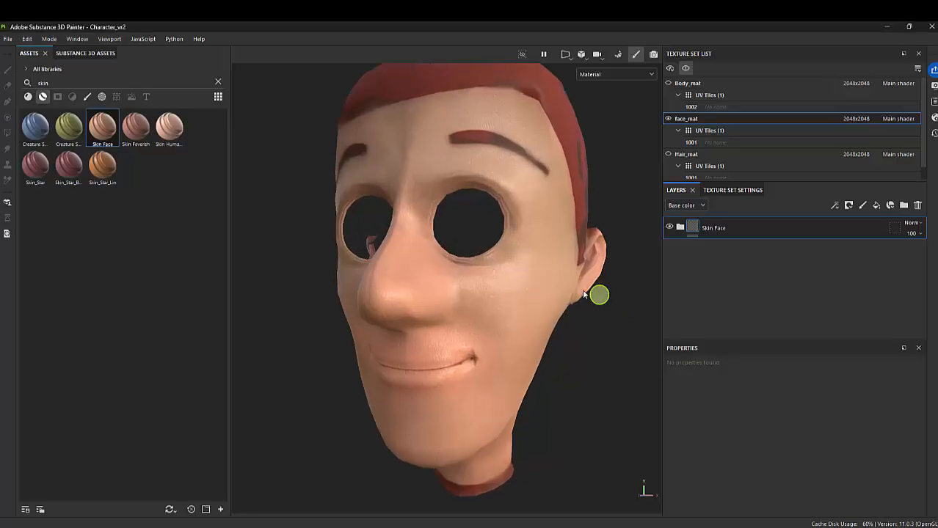
alt+drag(585, 294, 509, 290)
alt+right_drag(508, 289, 521, 273)
mouse_move(521, 273)
alt+mouse_down()
mouse_move(515, 291)
mouse_move(541, 310)
mouse_move(490, 294)
mouse_move(517, 273)
alt+mouse_up()
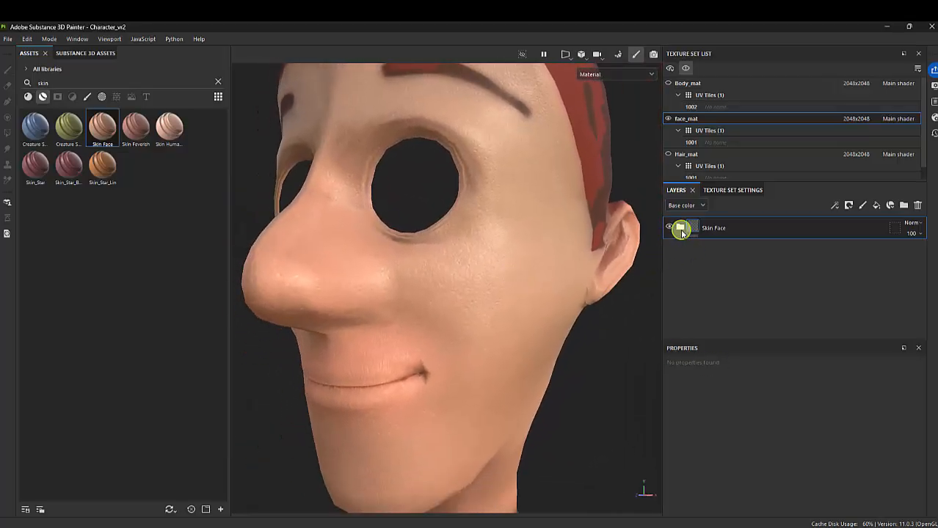
Expand the Skin Face folder to show all its layers, compare the face with and without SSS, and leave SSS hidden
click(680, 228)
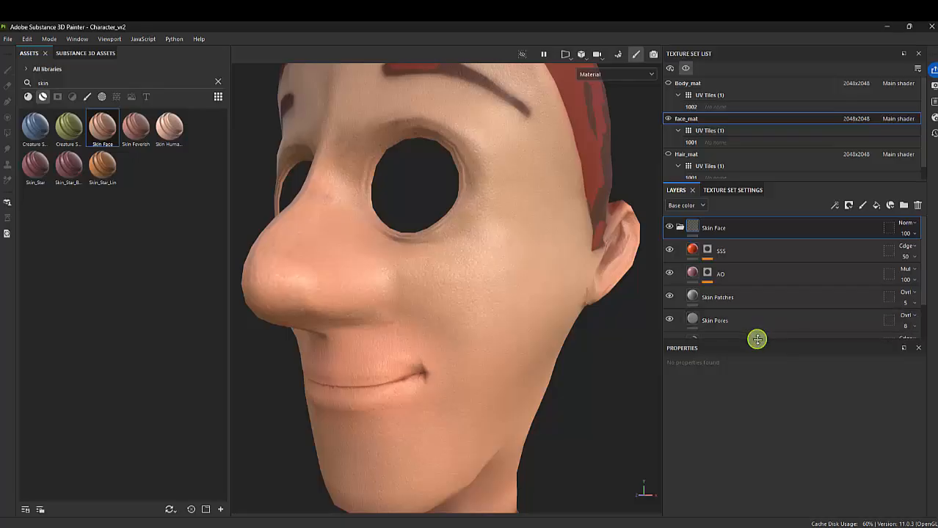
drag(758, 342, 738, 441)
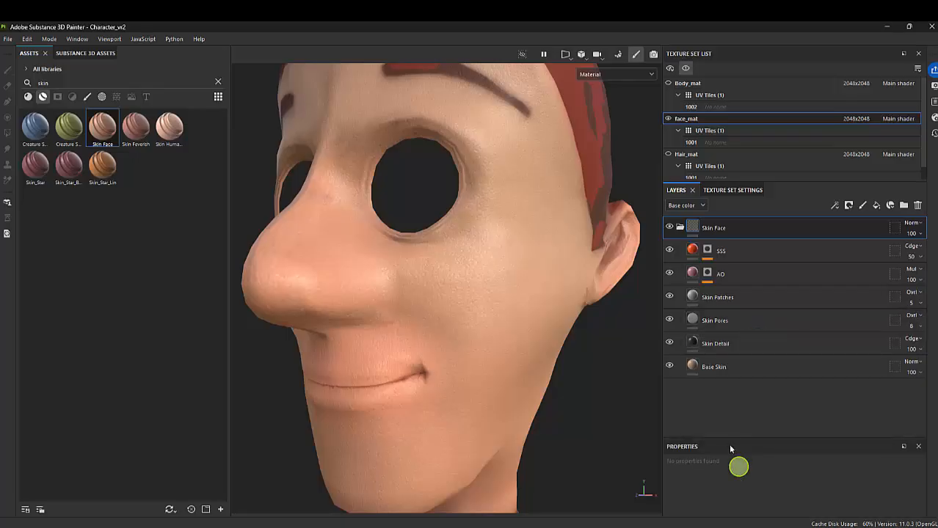
click(669, 250)
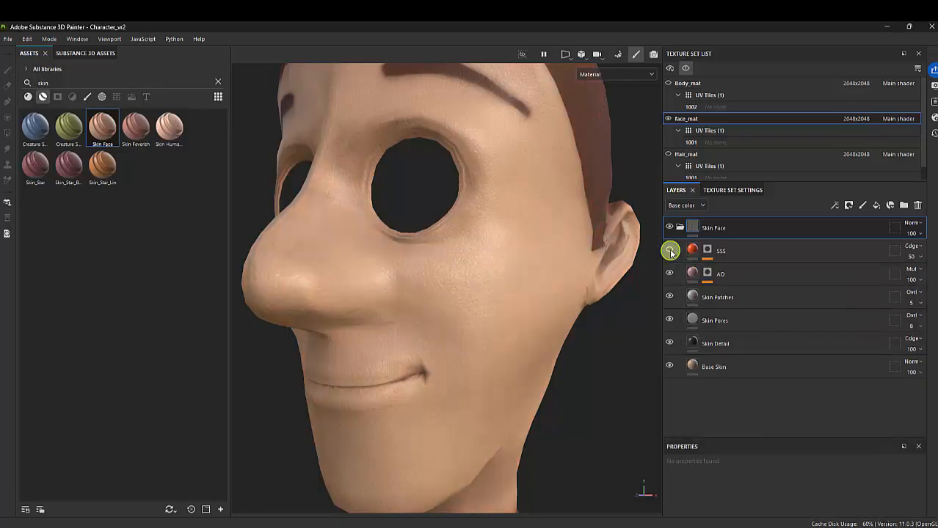
click(670, 251)
click(670, 251)
click(669, 250)
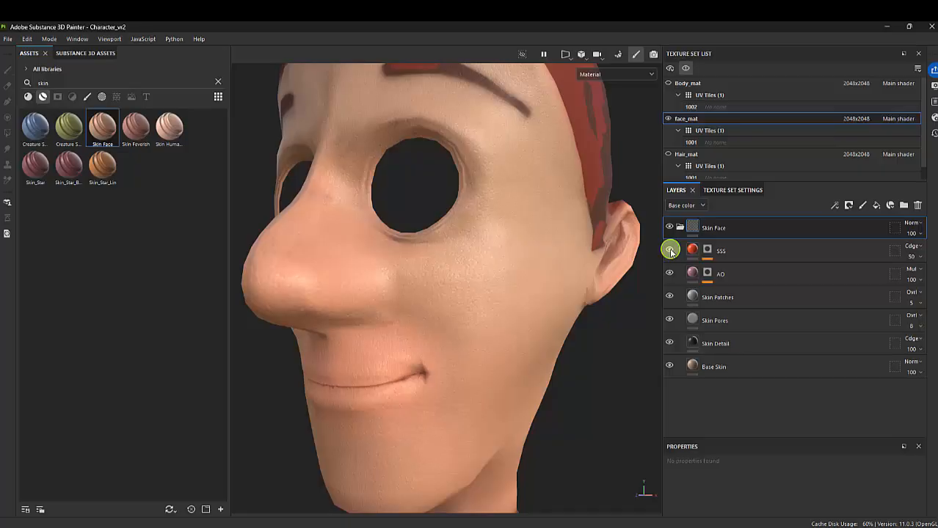
click(669, 251)
click(670, 251)
click(669, 250)
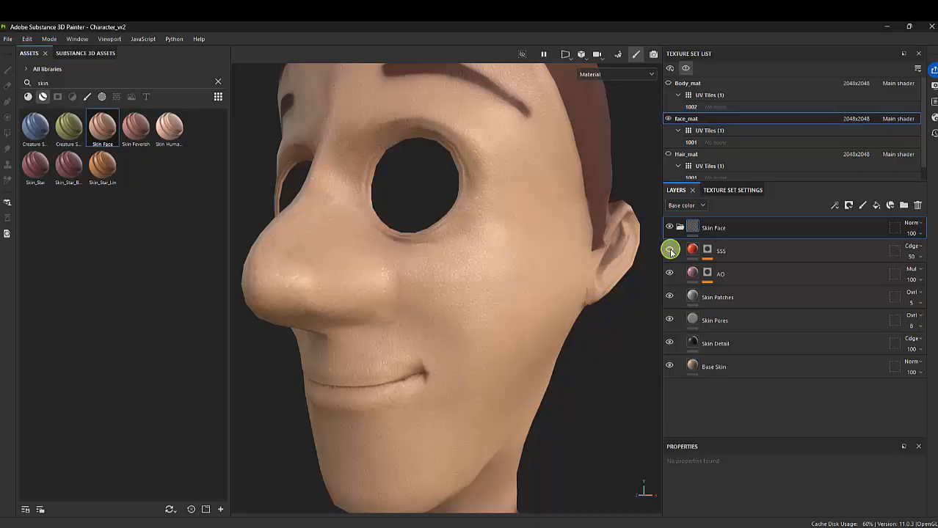
click(669, 251)
click(669, 251)
click(669, 250)
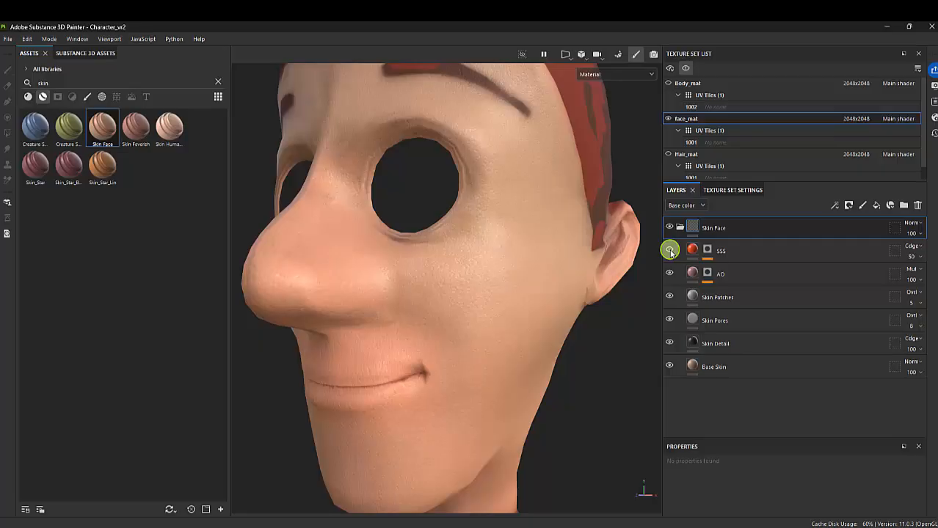
click(670, 251)
click(670, 251)
click(669, 251)
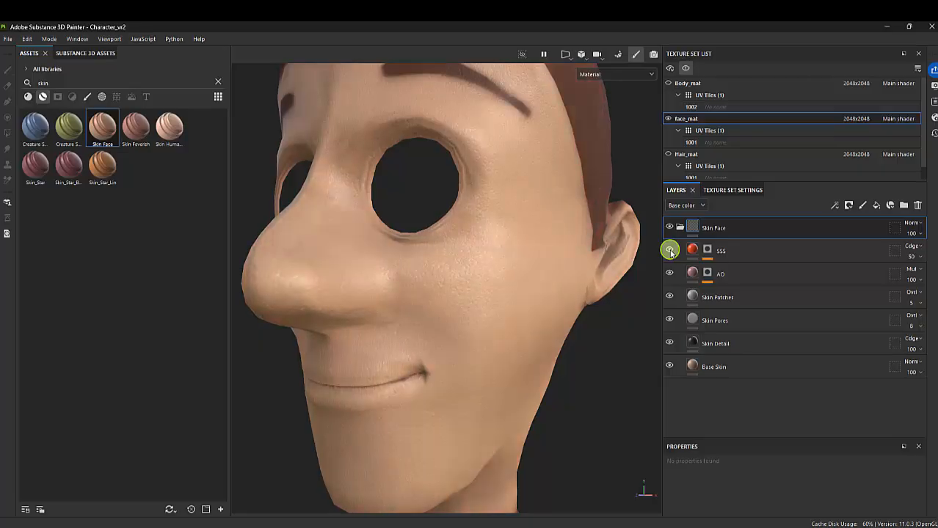
Compare the face with and without the AO layer and hide both AO and Skin Patches
click(668, 273)
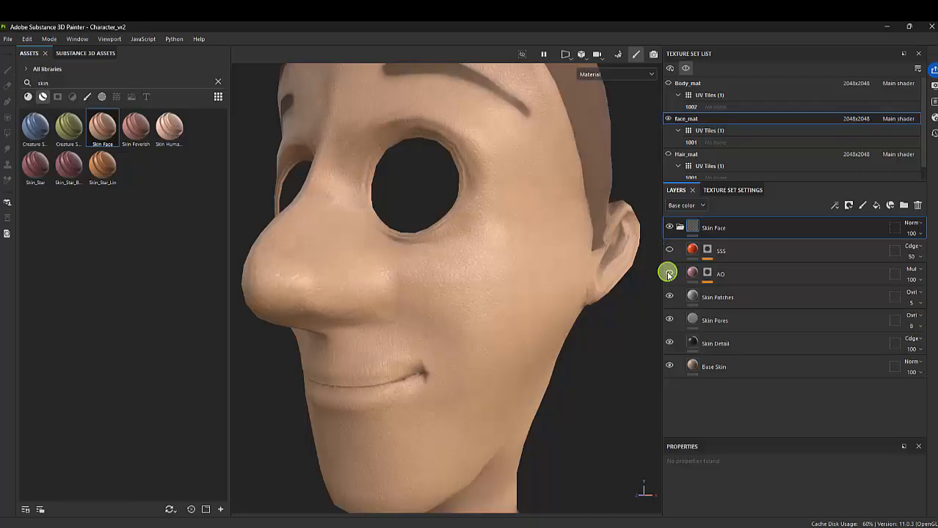
click(668, 273)
click(669, 273)
click(669, 297)
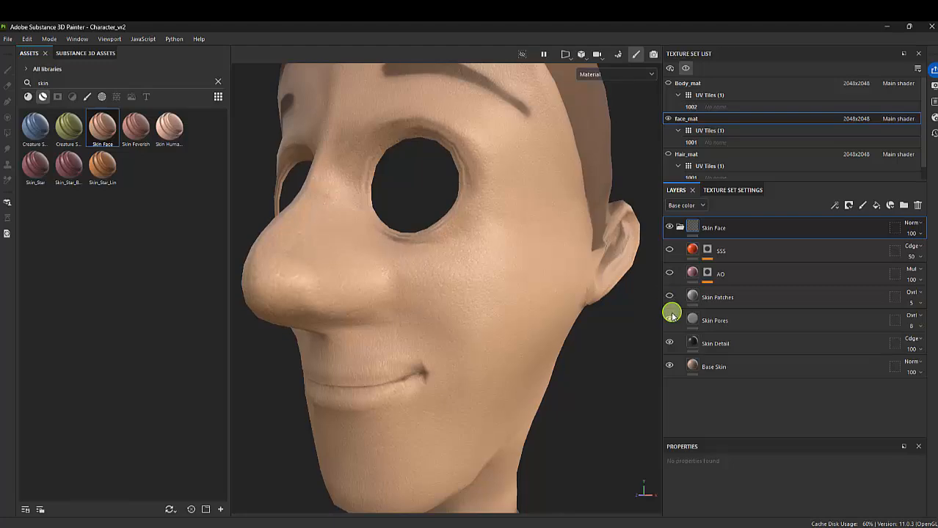
Compare the face with and without the Skin Pores layer and set that layer's tiling to 21
click(669, 320)
click(669, 320)
click(669, 320)
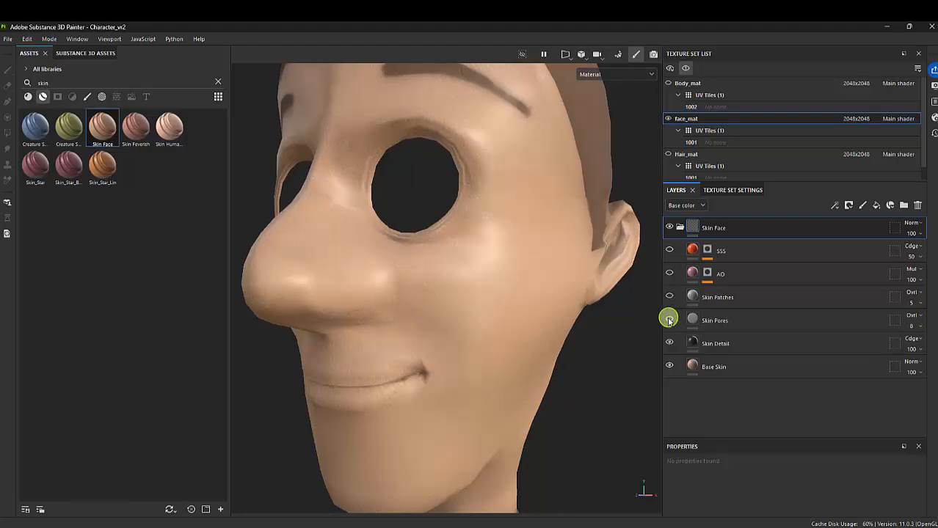
click(670, 320)
click(730, 323)
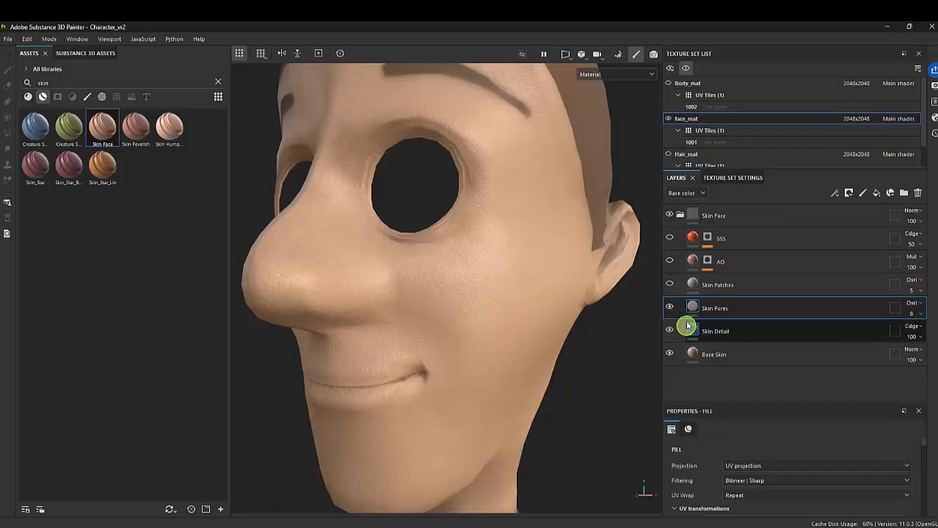
scroll(862, 460, down, 1)
scroll(861, 458, down, 3)
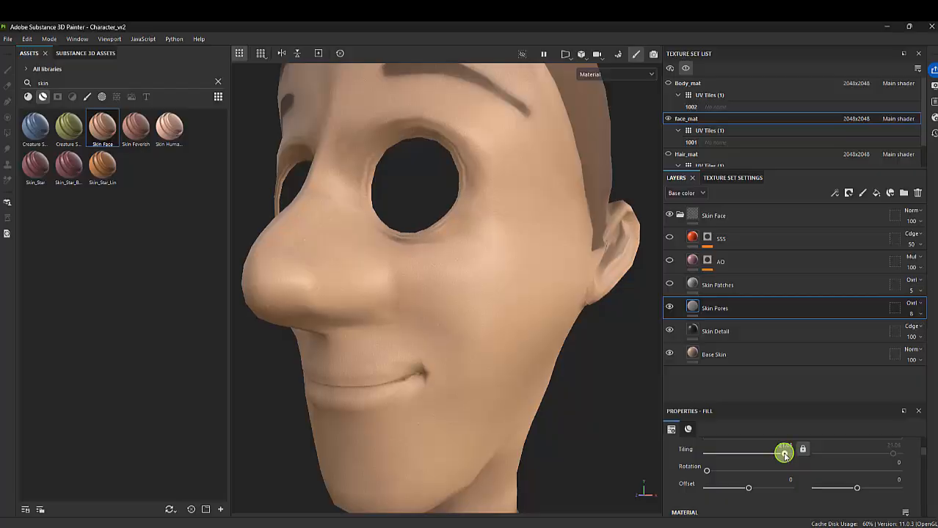
double_click(782, 445)
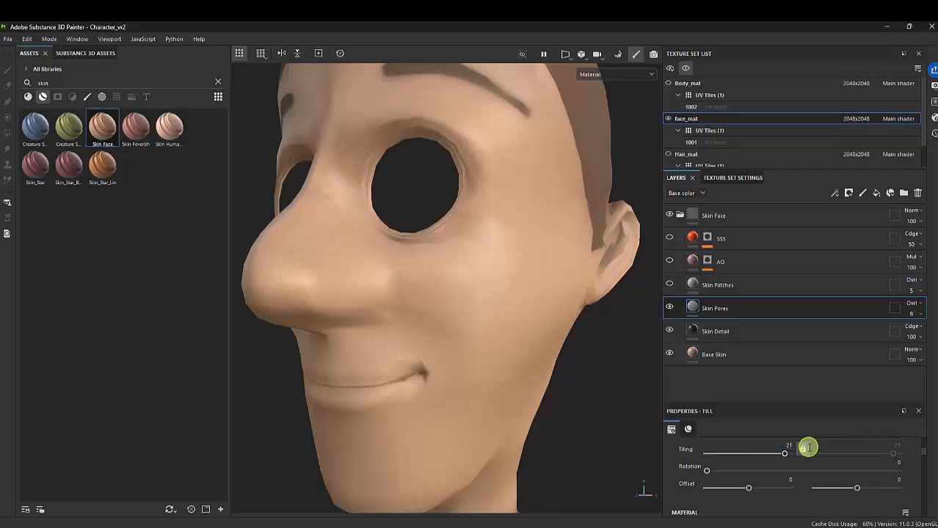
Look over the Skin Detail and Skin Pores layers and make the Skin Patches layer visible again
click(731, 330)
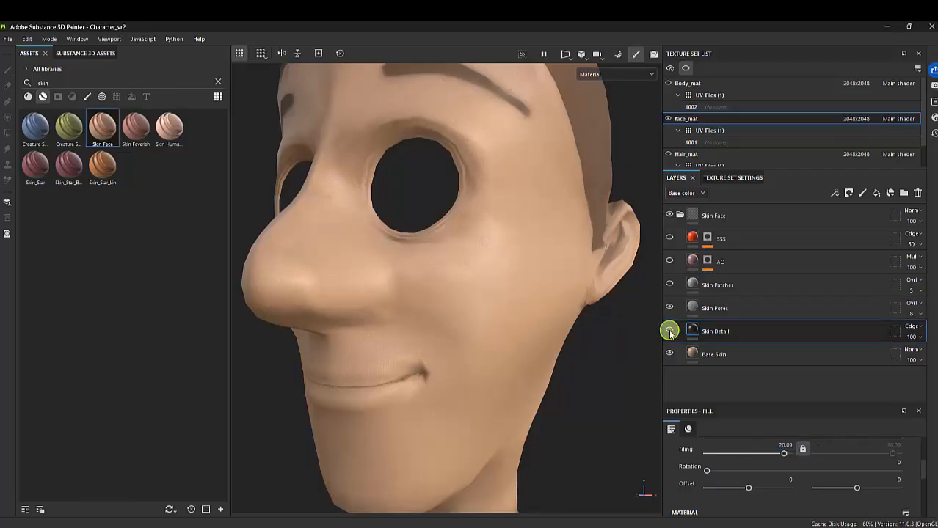
alt+drag(603, 339, 499, 300)
click(724, 308)
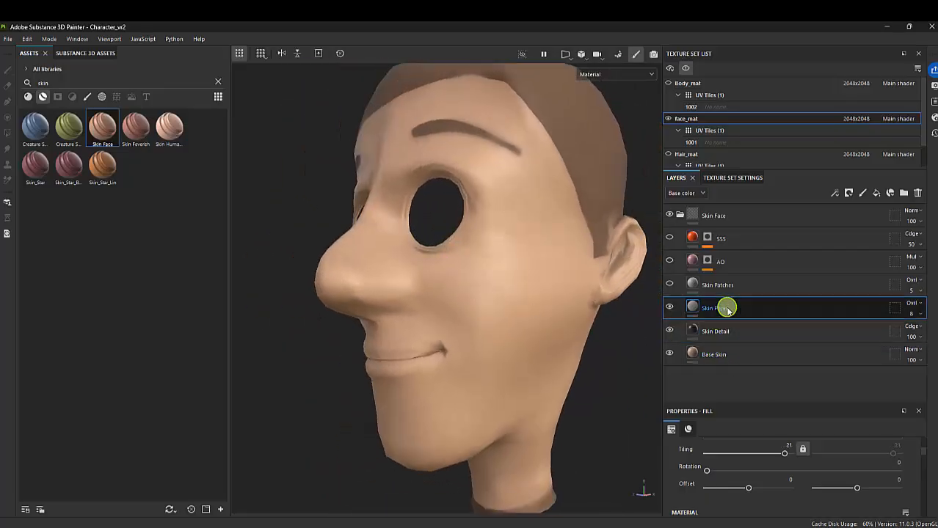
drag(727, 310, 717, 292)
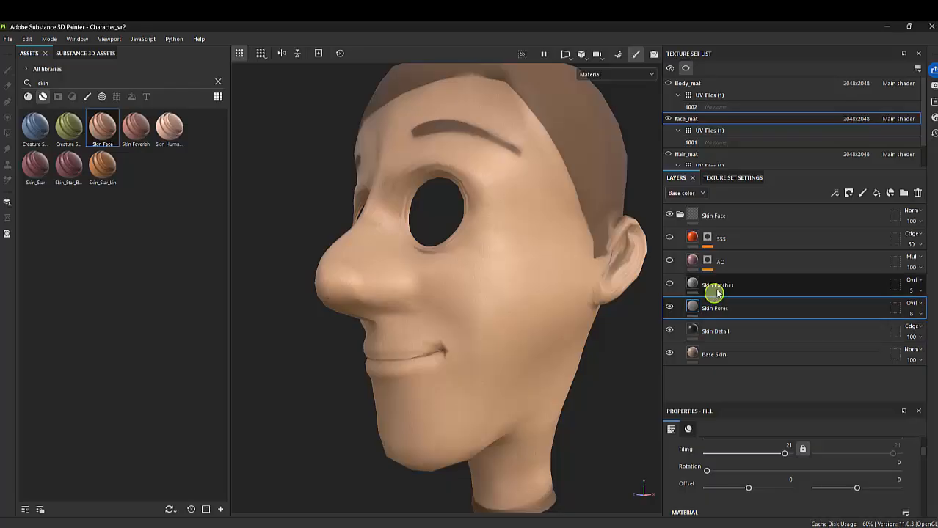
click(717, 291)
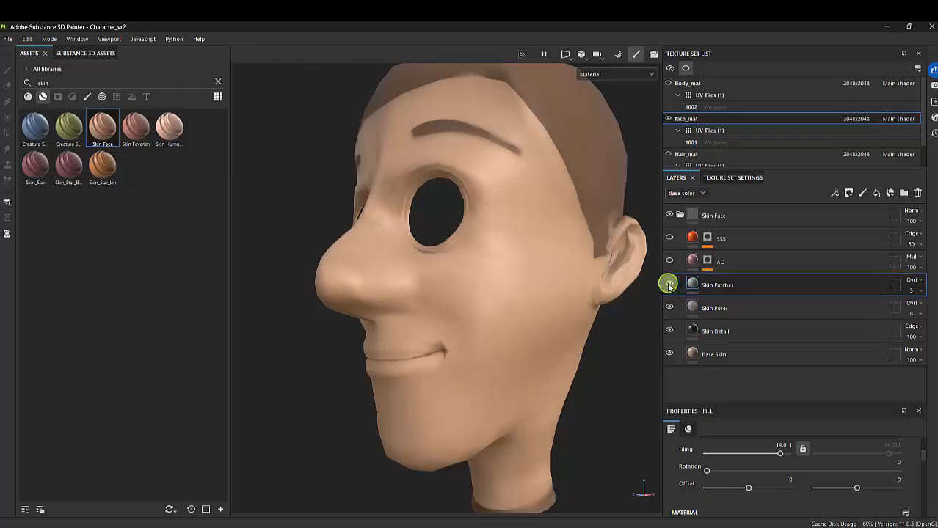
click(668, 286)
Rotate the lighting around the head to inspect the skin surface and display only the Roughness channel
alt+drag(506, 242, 553, 286)
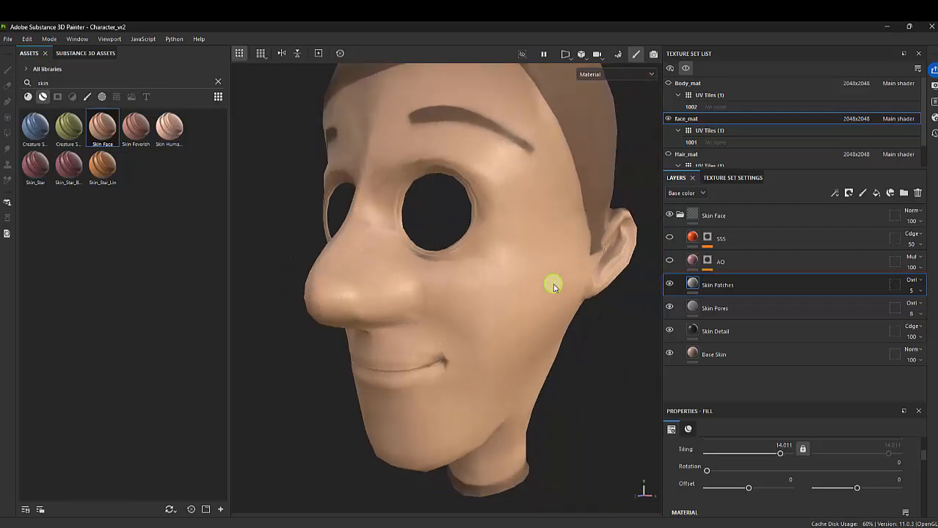
mouse_move(551, 282)
shift+right_down()
mouse_move(565, 266)
mouse_move(538, 265)
mouse_move(599, 278)
mouse_move(513, 267)
mouse_move(525, 273)
shift+right_up()
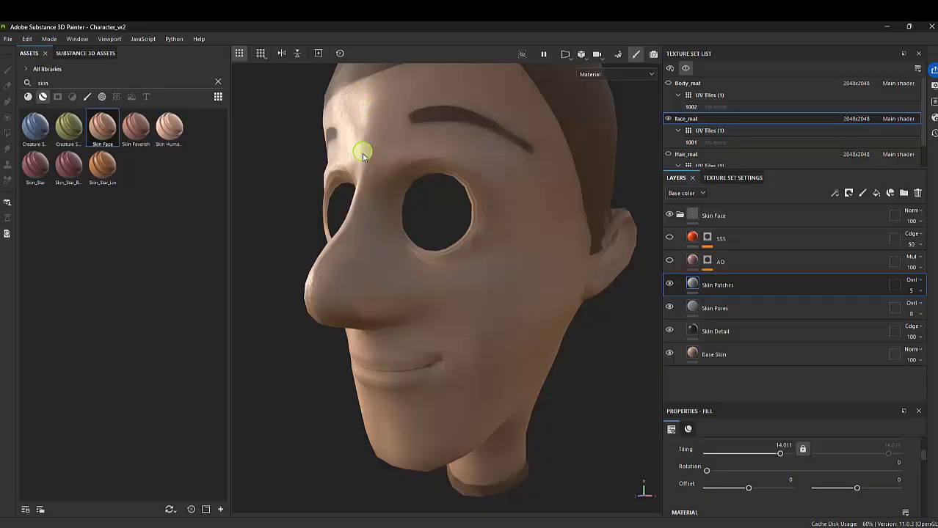
key(b)
key(b)
key(b)
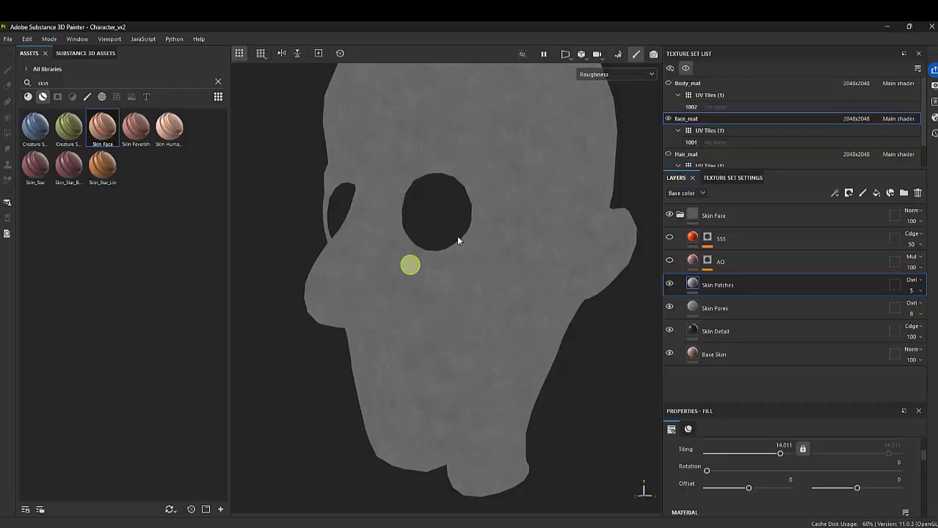
Return to the full material display and make the AO and SSS layers visible on the head
key(m)
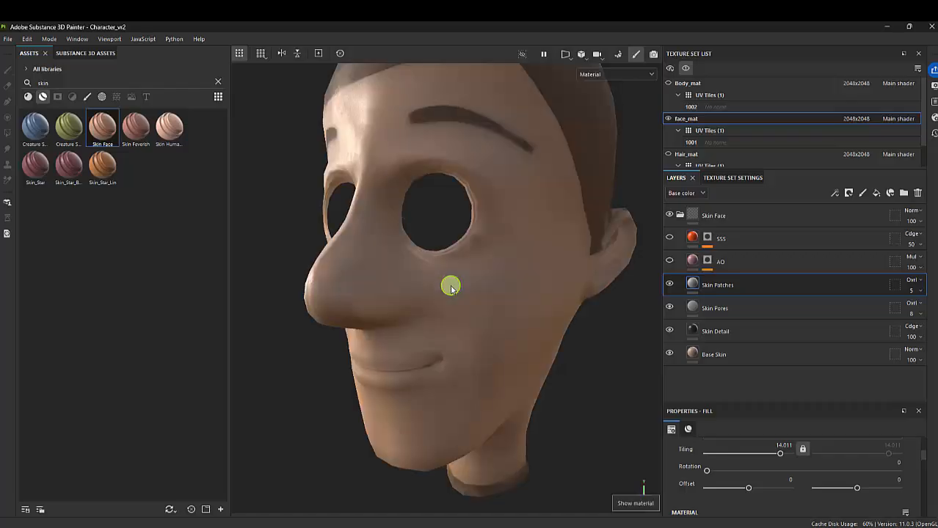
alt+drag(533, 299, 558, 284)
shift+right_drag(559, 283, 502, 279)
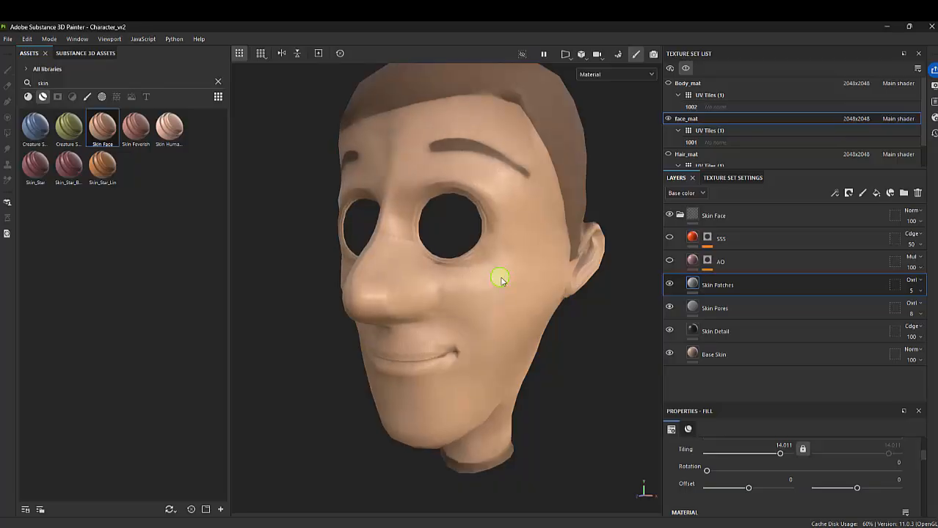
click(669, 261)
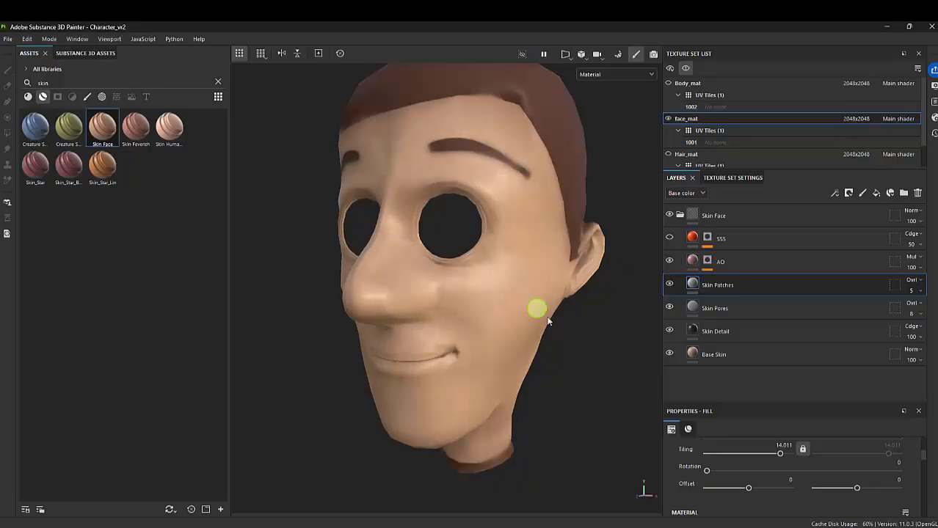
alt+drag(536, 310, 504, 308)
click(706, 263)
click(670, 240)
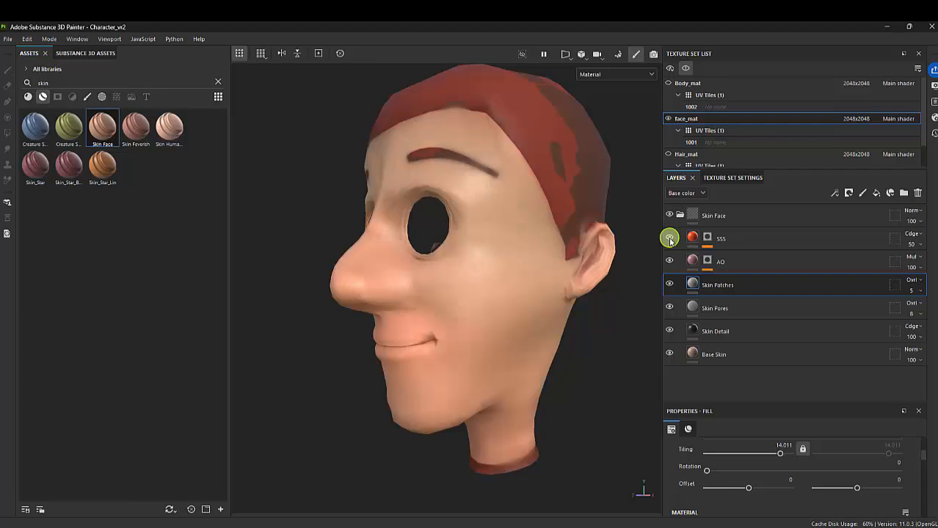
Look over the SSS layer's mask and the Base Skin layer, and examine the skin shading around the head
click(722, 243)
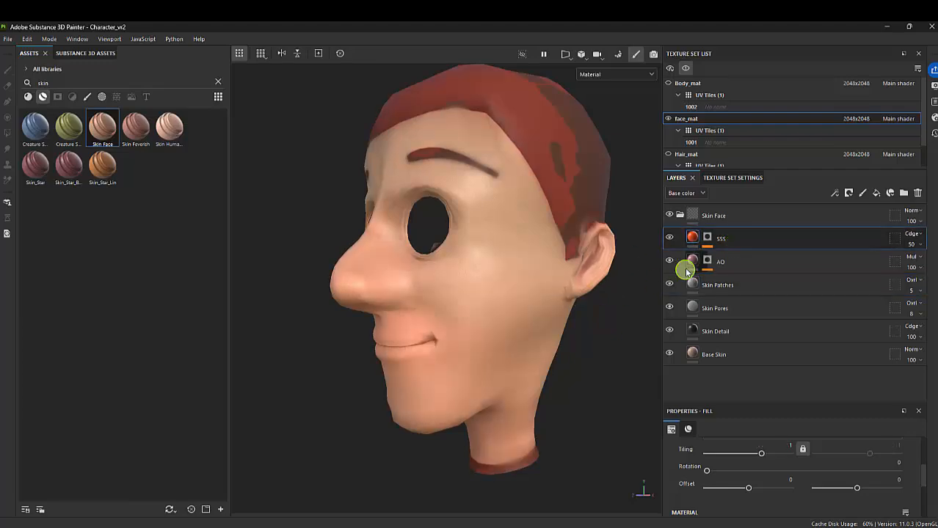
click(707, 239)
mouse_move(484, 297)
alt+mouse_down()
mouse_move(538, 287)
mouse_move(486, 306)
mouse_move(532, 300)
mouse_move(513, 307)
mouse_move(573, 308)
alt+mouse_up()
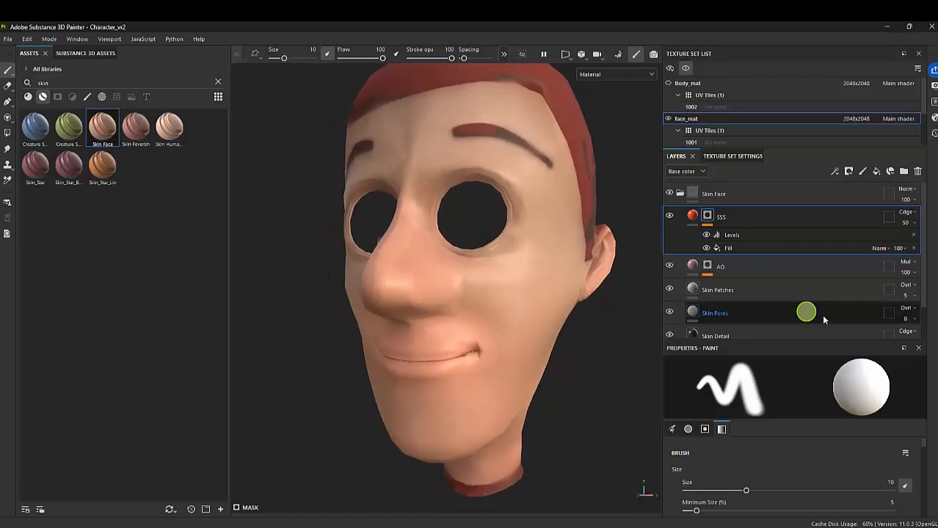
scroll(736, 316, down, 1)
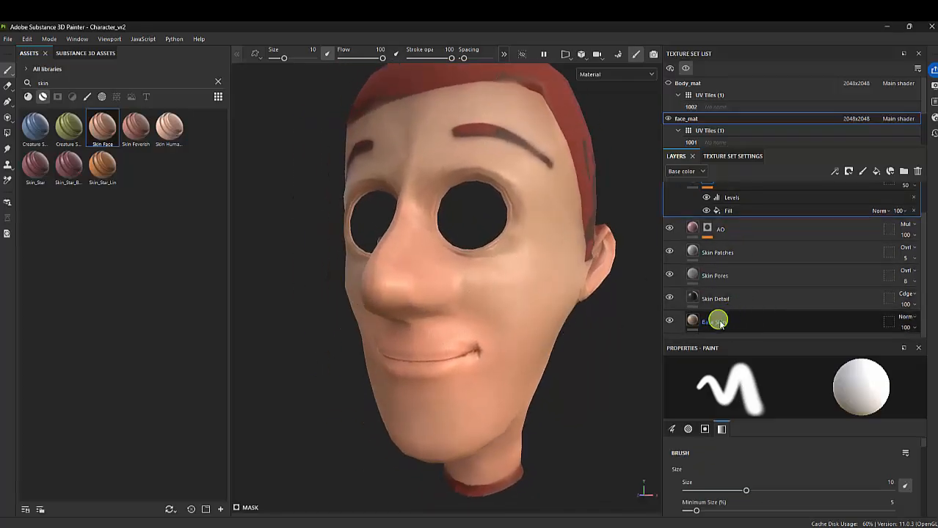
click(742, 321)
mouse_move(473, 351)
alt+mouse_down()
mouse_move(439, 344)
mouse_move(476, 339)
mouse_move(507, 378)
mouse_move(510, 360)
mouse_move(524, 361)
mouse_move(527, 329)
mouse_move(519, 350)
mouse_move(464, 361)
mouse_move(490, 354)
alt+mouse_up()
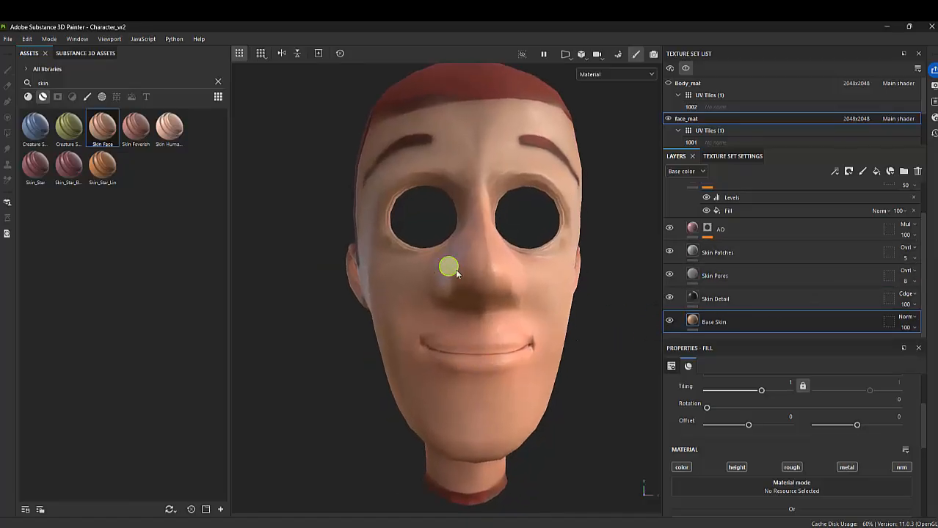
alt+drag(446, 266, 535, 284)
alt+middle_drag(535, 284, 544, 269)
alt+right_drag(544, 269, 617, 334)
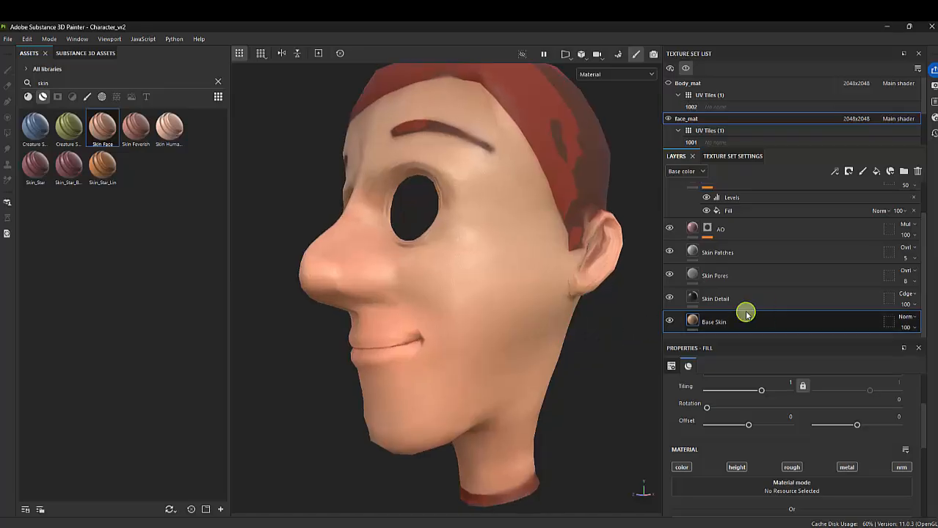
Add a paint effect to the SSS layer's mask above its Levels
scroll(730, 304, up, 1)
click(706, 208)
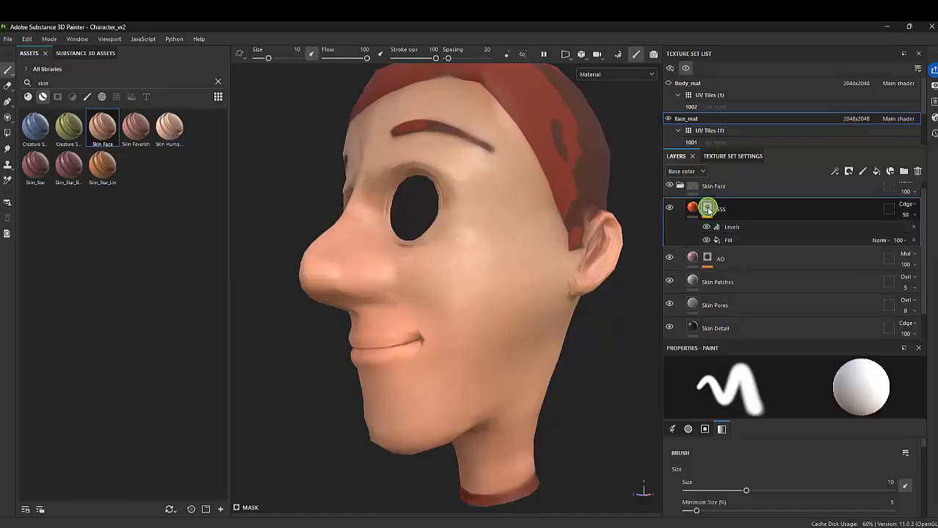
click(710, 210)
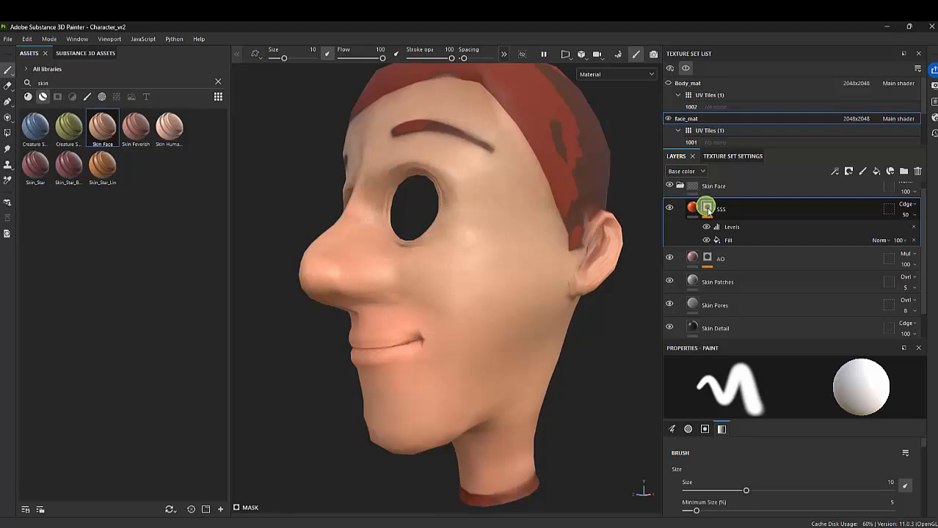
right_click(707, 209)
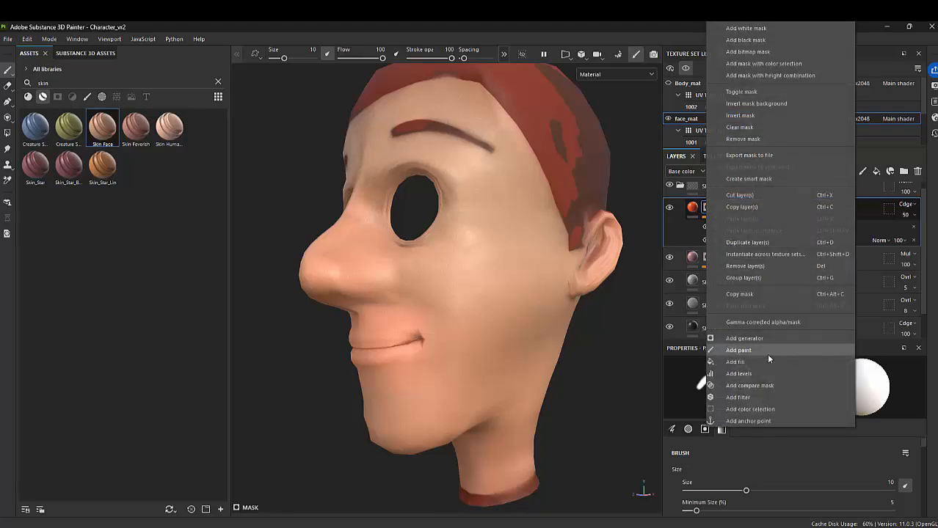
click(750, 350)
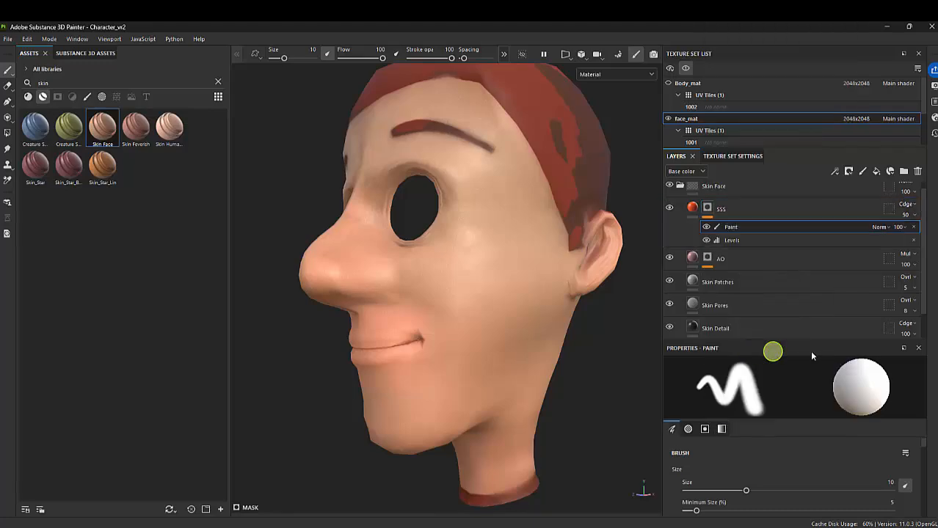
Show only brushes in the asset library, search them for "ski" and preview the Elephant Skin brush
click(87, 97)
drag(69, 84, 3, 81)
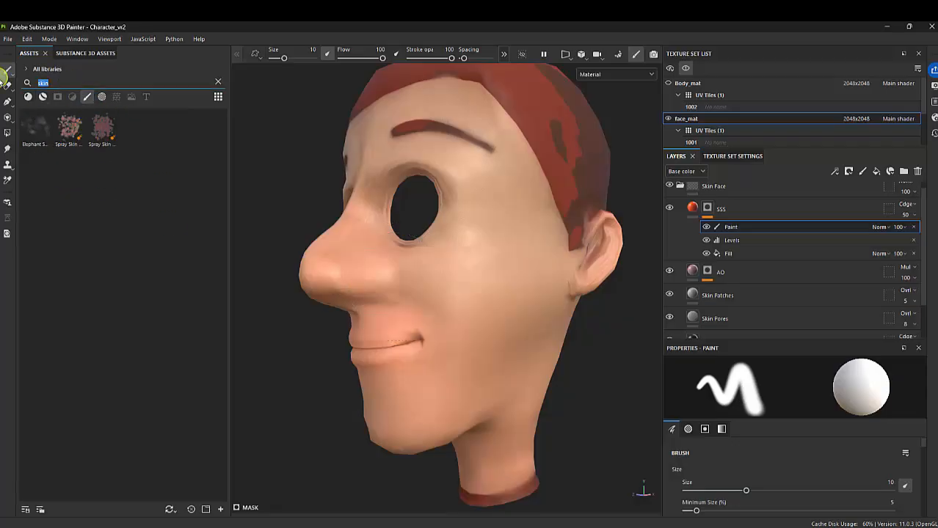
key(BackSpace)
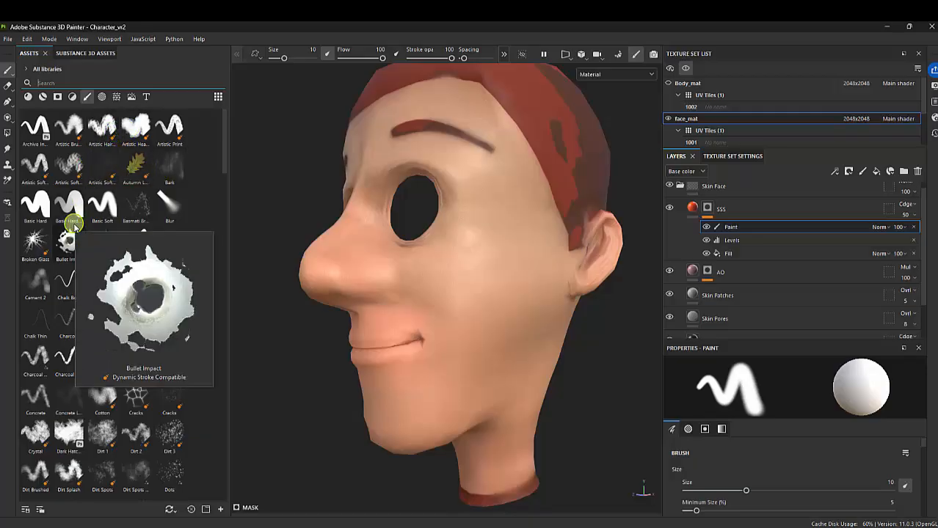
click(49, 81)
text(skin)
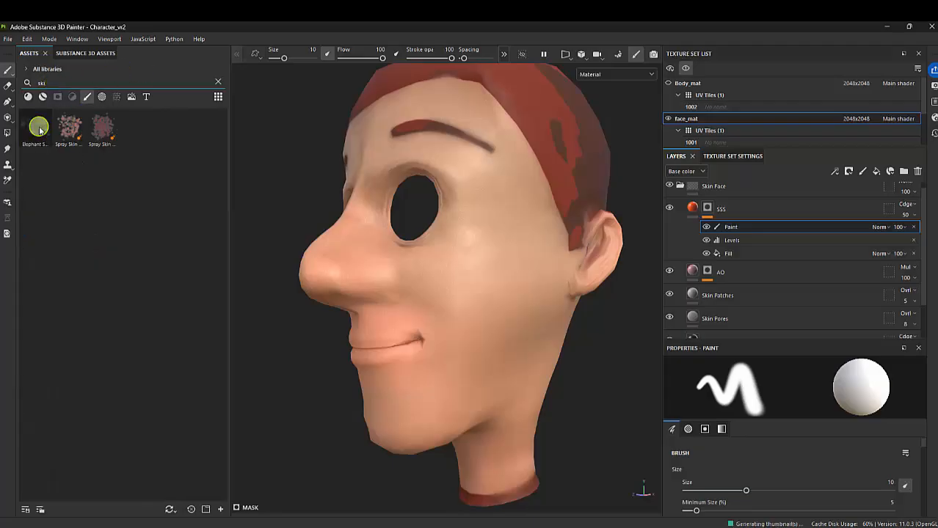
mouse_move(40, 131)
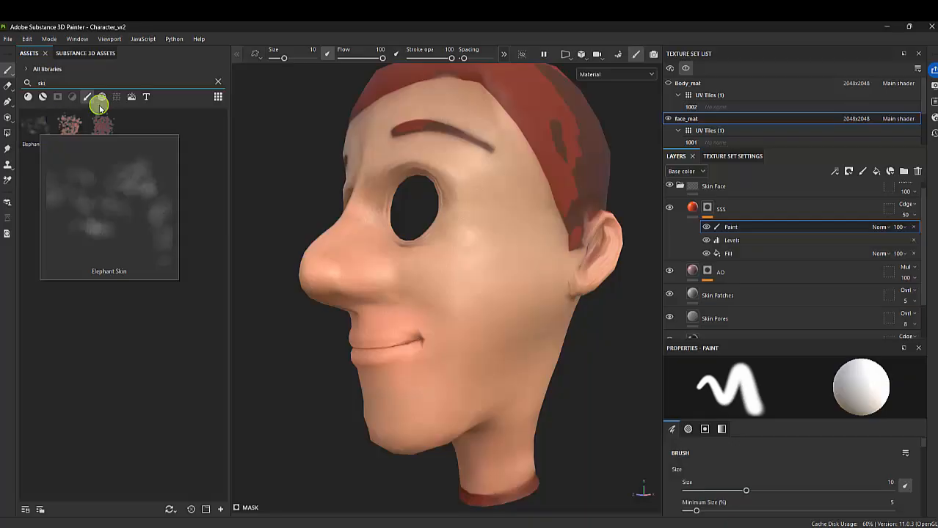
Clear the asset search, widen the brush library and choose the Cotton brush
drag(67, 82, 11, 79)
key(BackSpace)
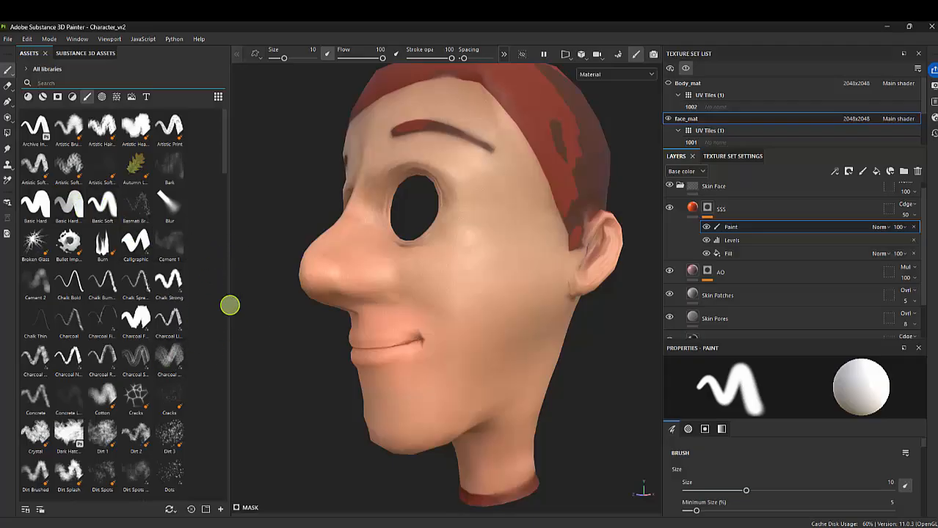
drag(230, 301, 324, 294)
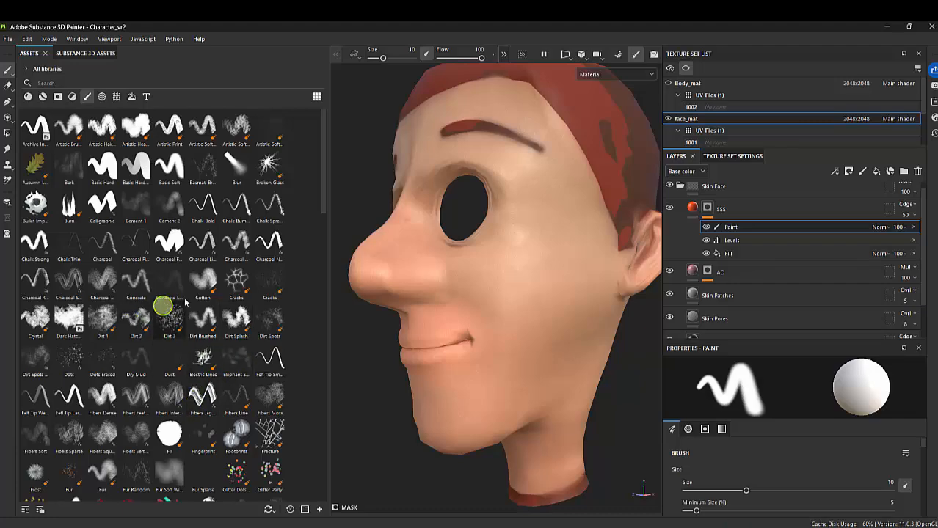
click(206, 282)
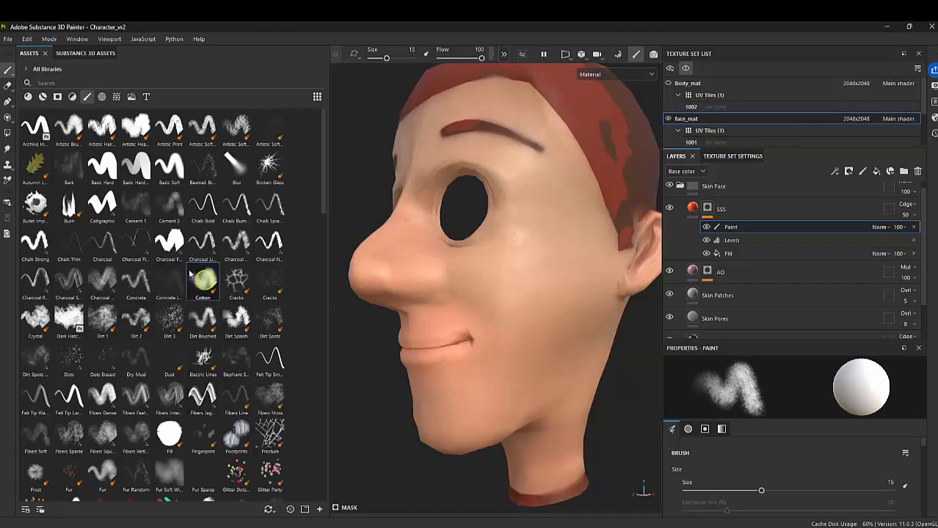
Paint black on the SSS mask around the mouth and chin with the Cotton brush at size 4.29 and flow 45
alt+right_drag(417, 220, 557, 341)
alt+drag(466, 312, 526, 313)
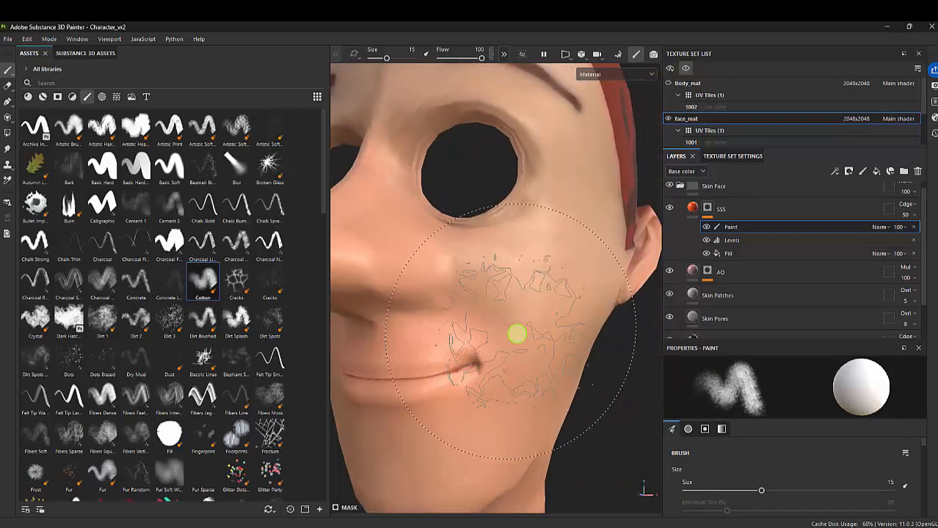
key(x)
alt+right_drag(545, 326, 416, 308)
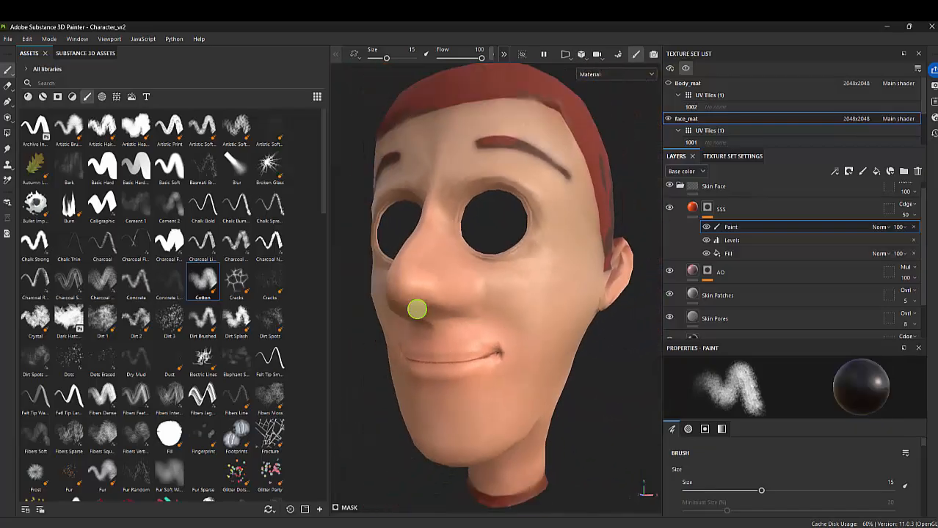
ctrl+right_drag(512, 366, 486, 335)
mouse_move(485, 327)
mouse_down()
mouse_move(443, 331)
mouse_move(450, 325)
mouse_up()
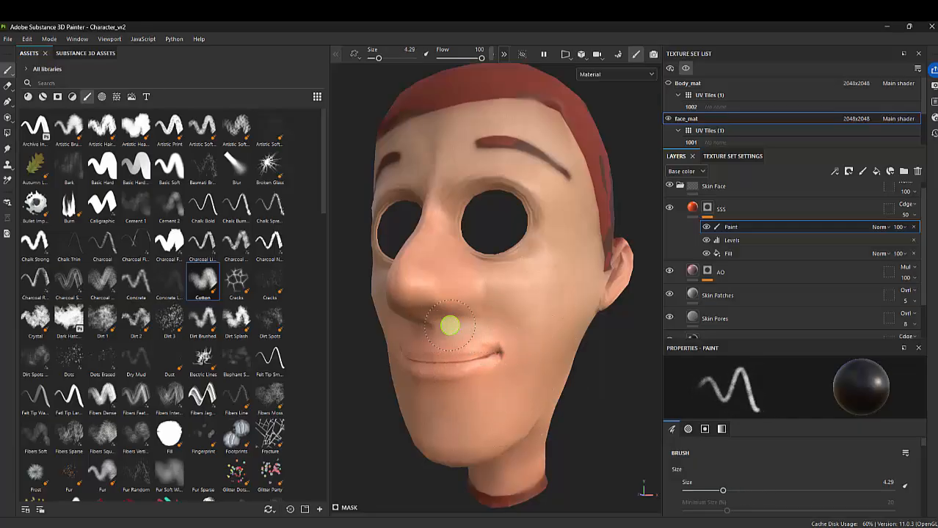
mouse_move(535, 325)
alt+mouse_down()
mouse_move(505, 342)
mouse_move(481, 289)
alt+mouse_up()
drag(481, 57, 458, 57)
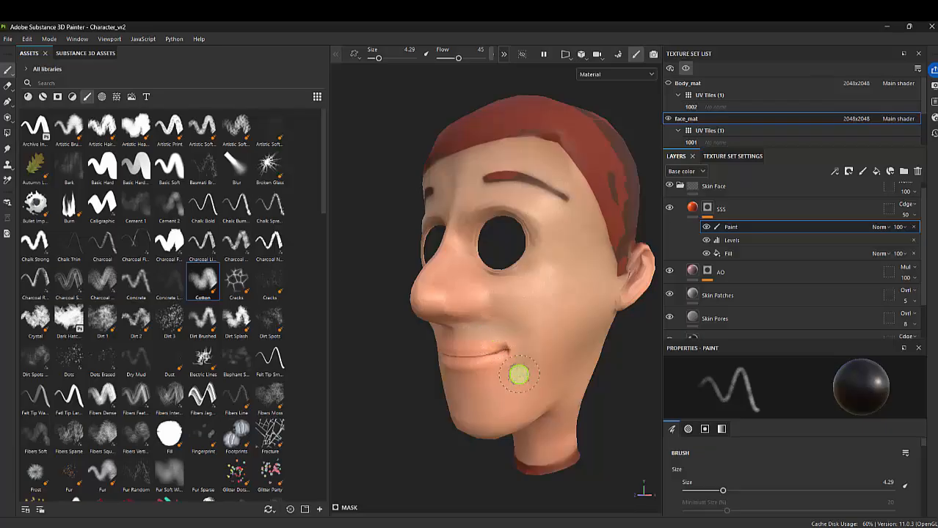
mouse_move(518, 373)
alt+mouse_down()
mouse_move(508, 384)
mouse_move(433, 346)
mouse_move(571, 383)
alt+mouse_up()
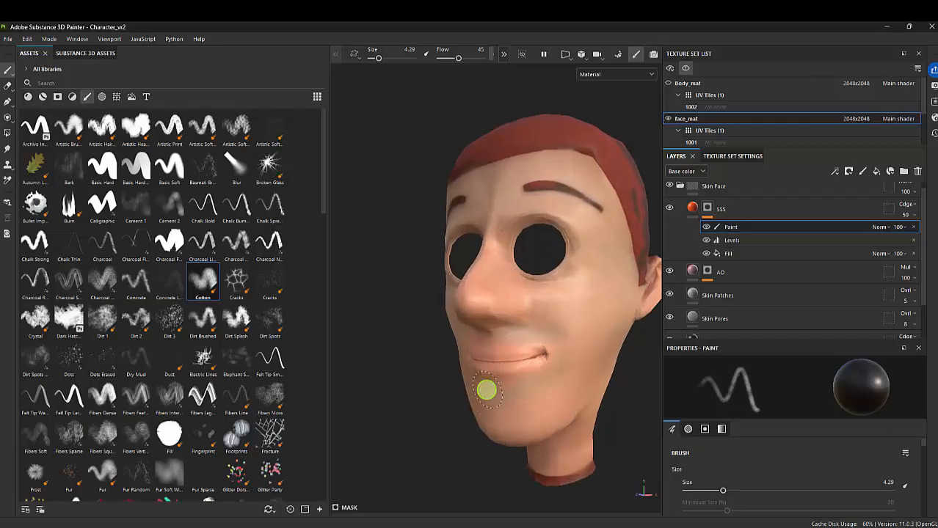
mouse_move(571, 391)
alt+mouse_down()
mouse_move(528, 377)
mouse_move(532, 356)
mouse_move(532, 364)
mouse_move(561, 341)
mouse_move(544, 286)
mouse_move(509, 309)
mouse_move(508, 325)
mouse_move(508, 316)
alt+mouse_up()
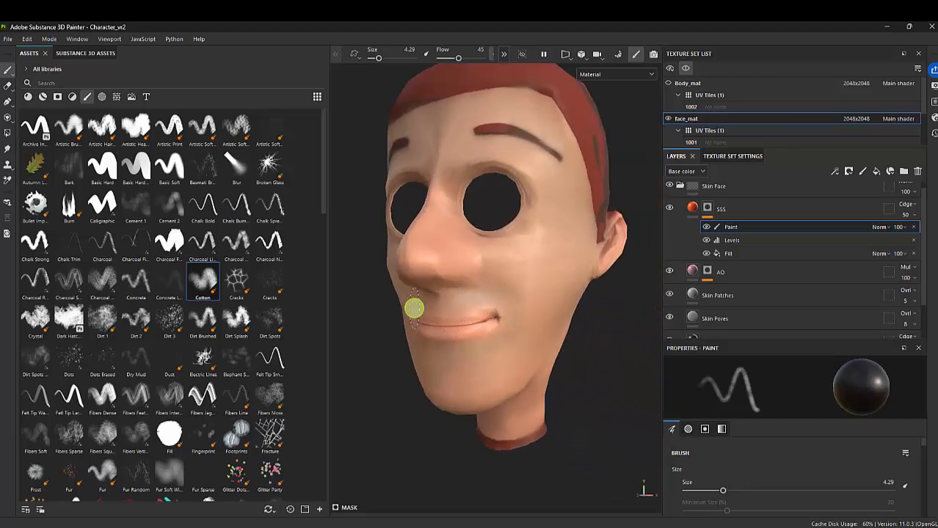
Add a fill layer directly above Base Skin and rename it Lip
scroll(718, 301, down, 2)
click(717, 320)
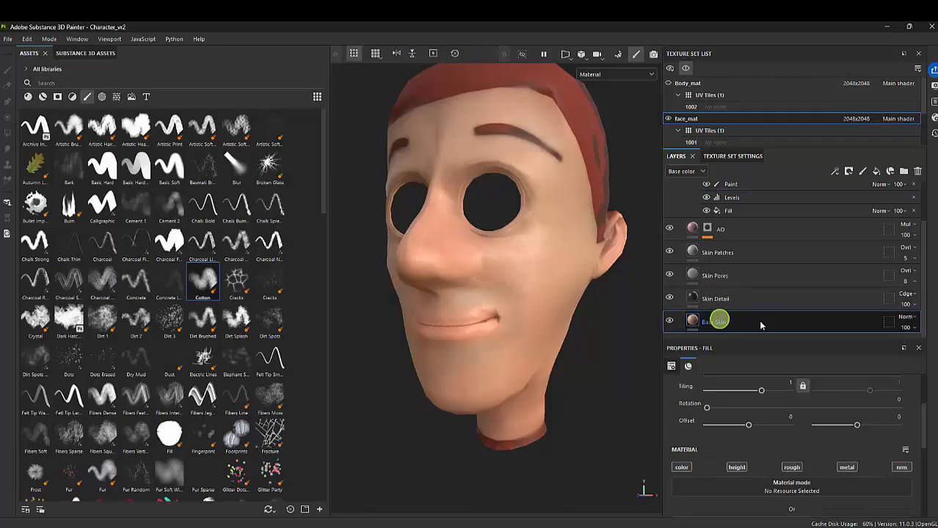
click(863, 172)
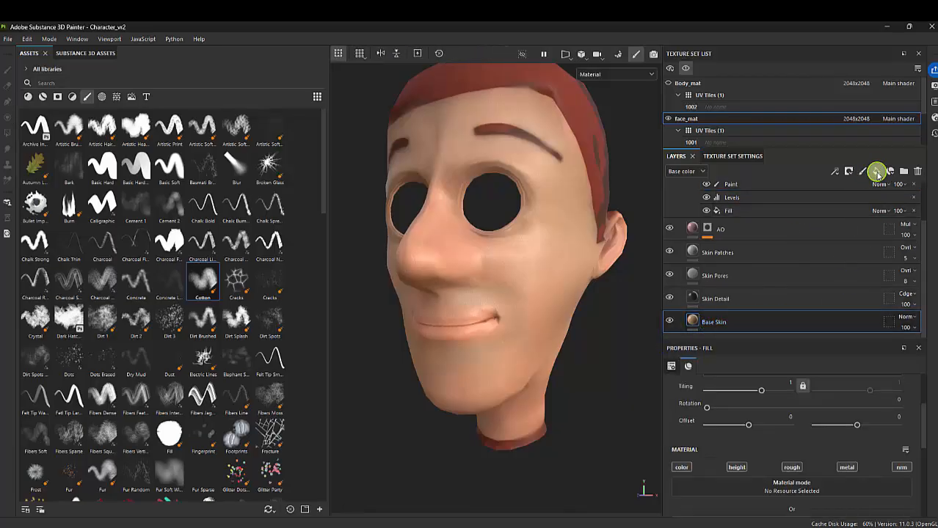
click(876, 172)
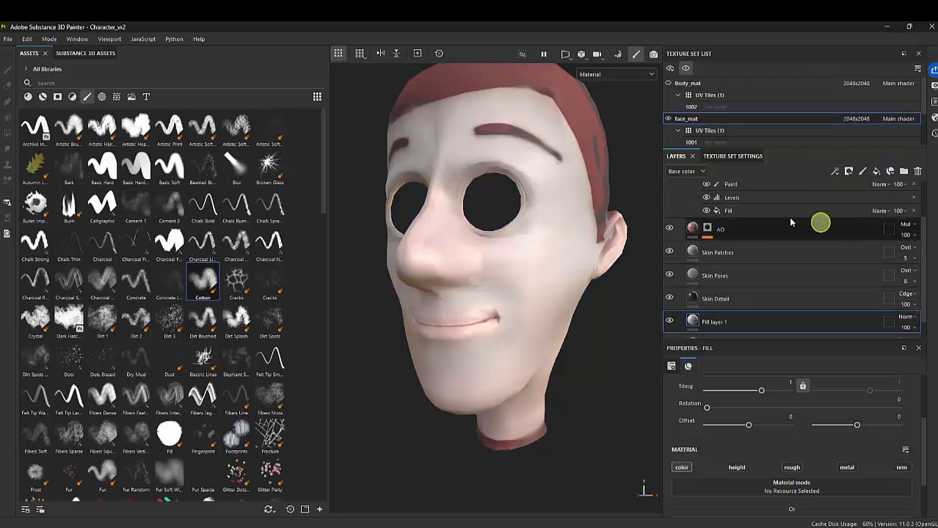
double_click(717, 322)
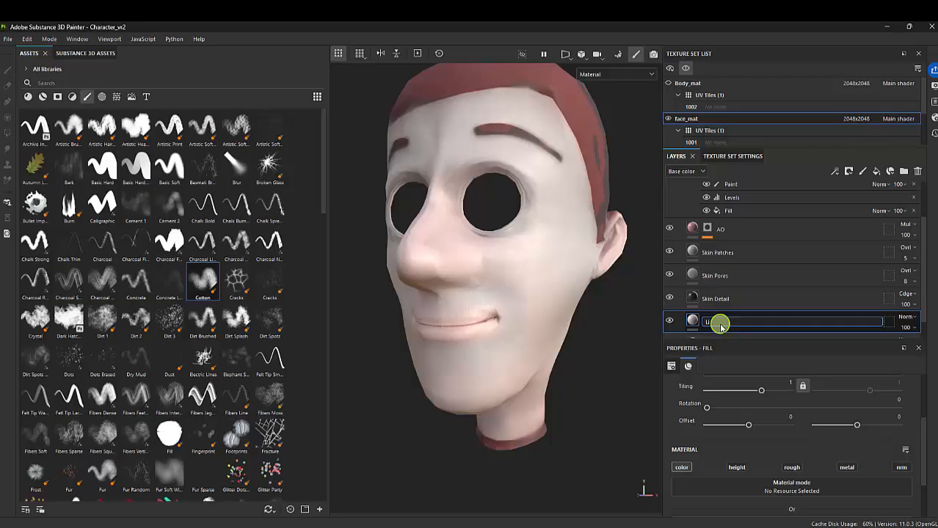
text(Lip)
key(Return)
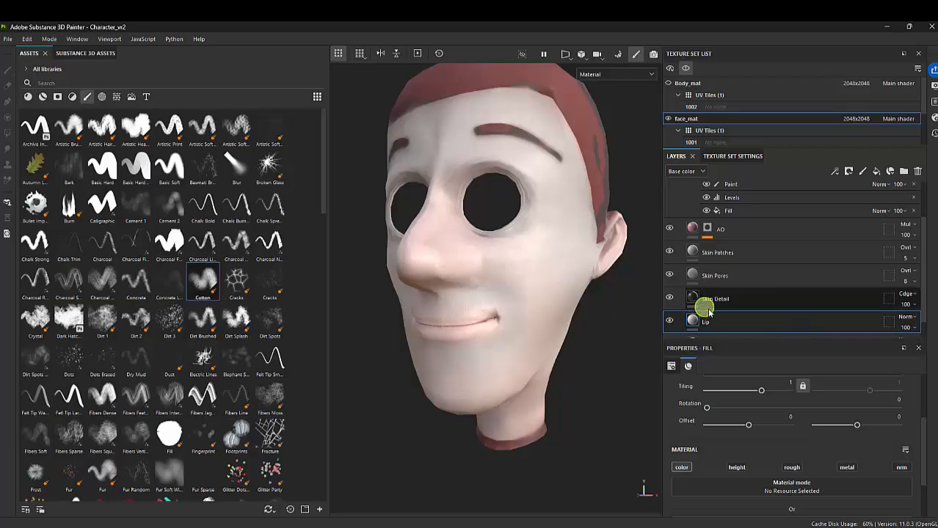
Hide the Lip layer, sample the skin beside the mouth as its base color, and shift it to a darker, more saturated orange-brown
scroll(733, 320, down, 1)
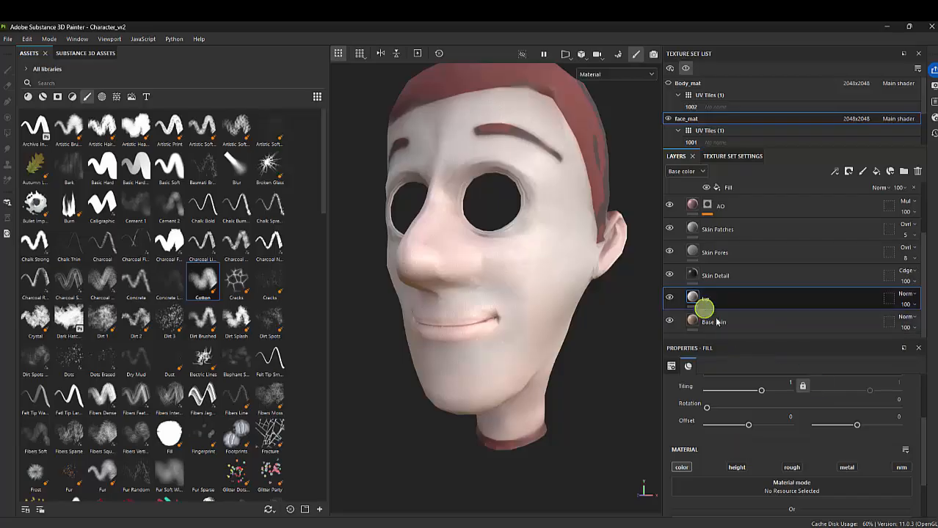
click(668, 297)
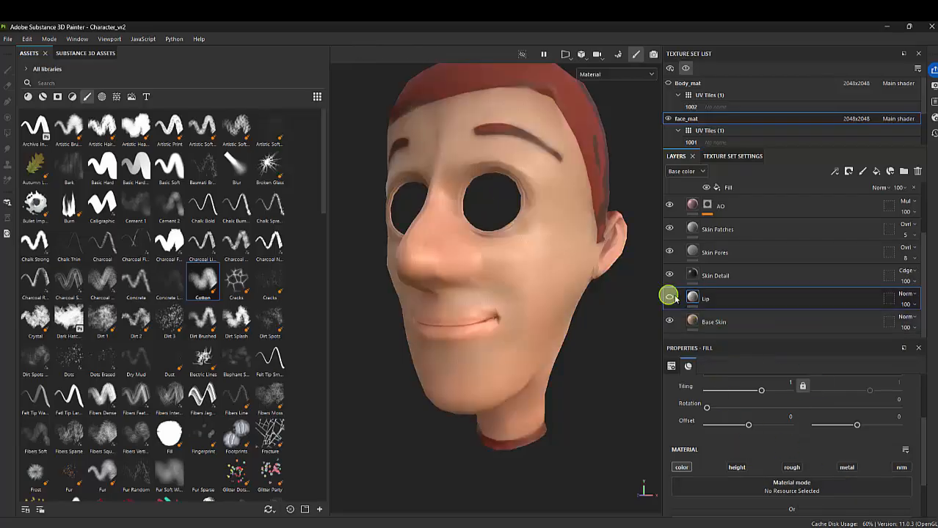
click(694, 297)
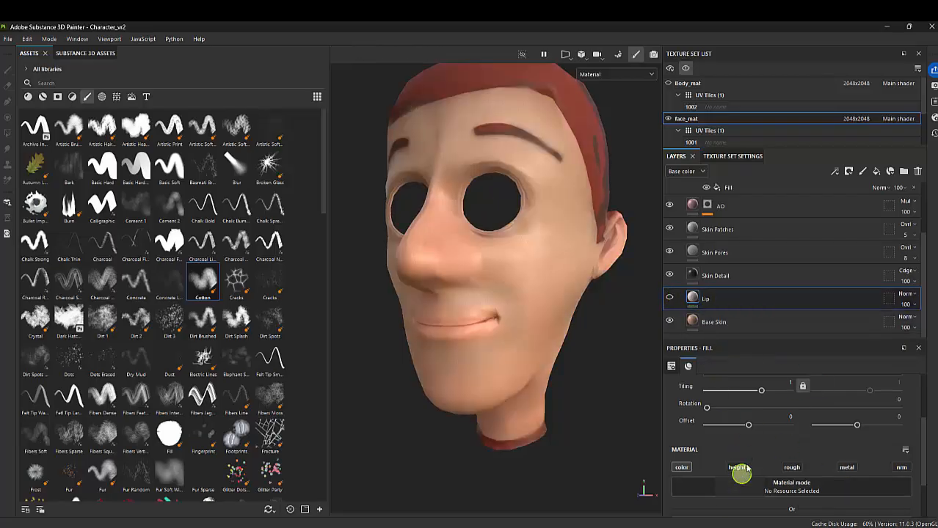
scroll(793, 475, down, 2)
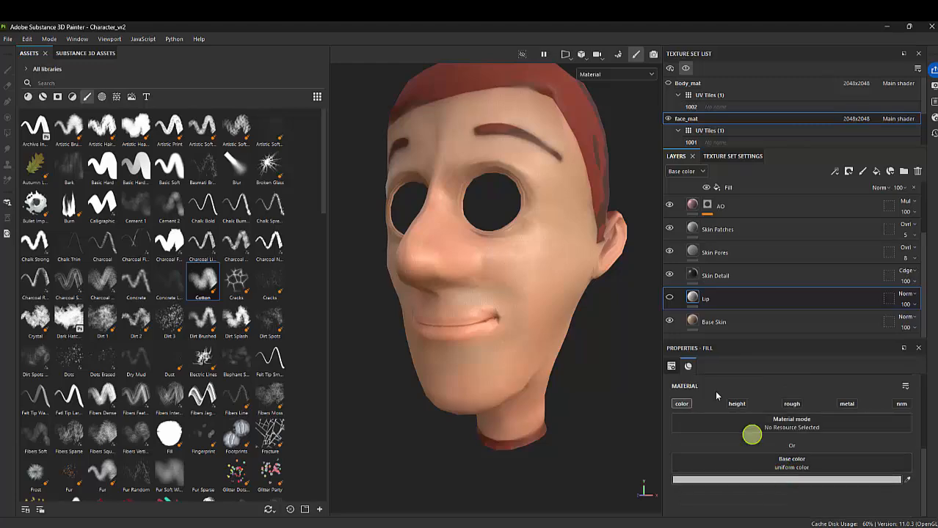
click(749, 479)
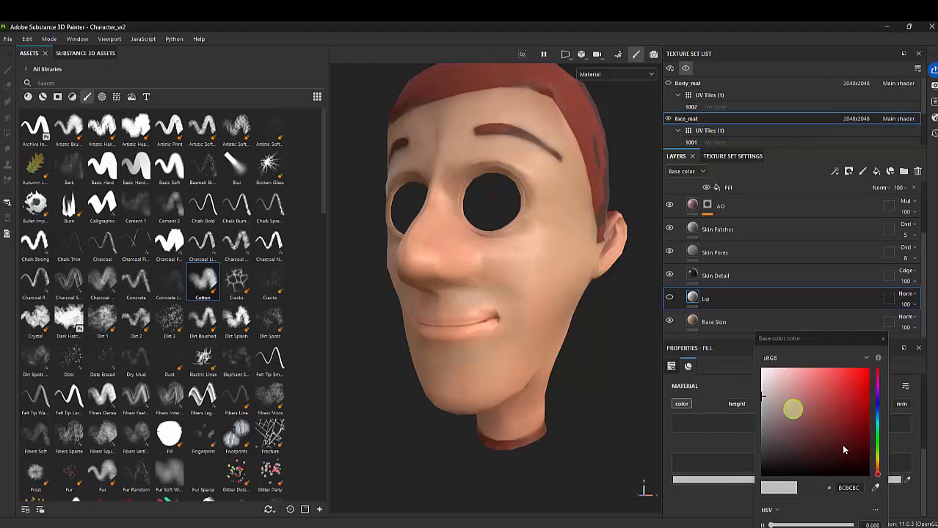
click(873, 487)
click(507, 311)
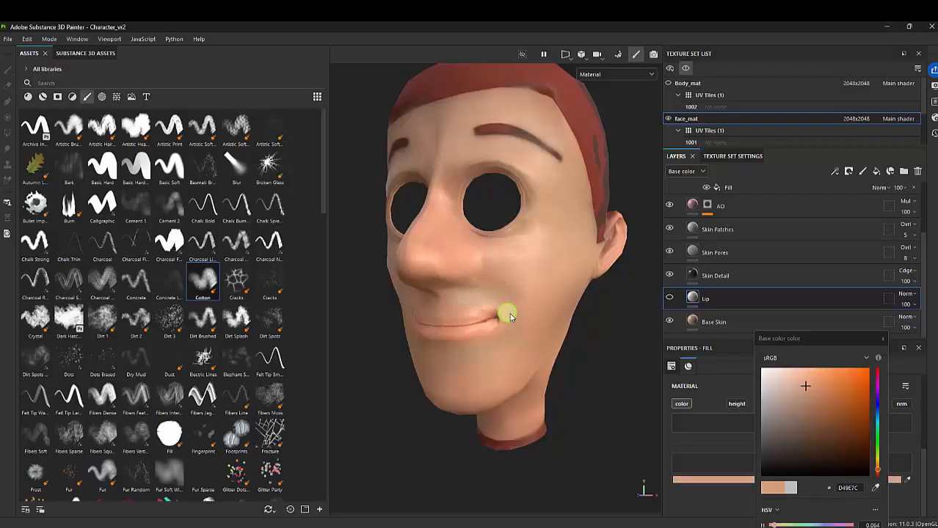
click(825, 397)
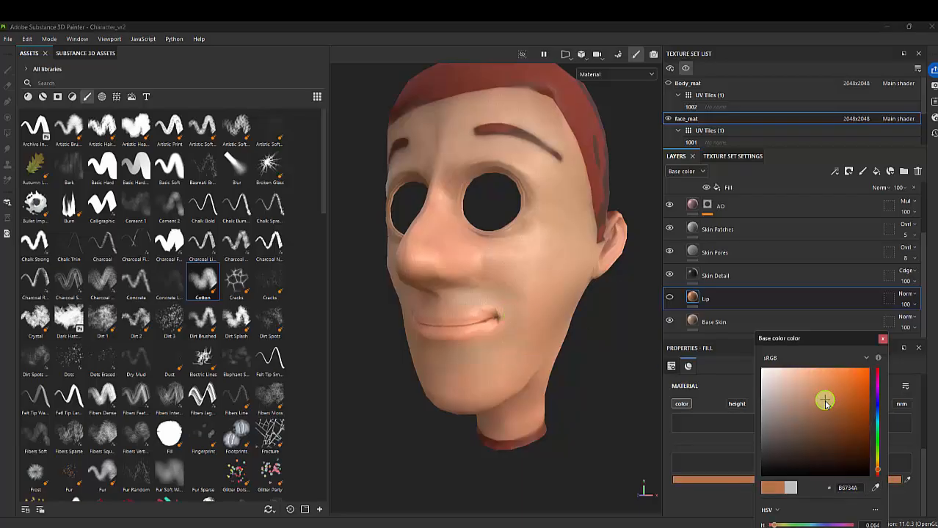
click(883, 339)
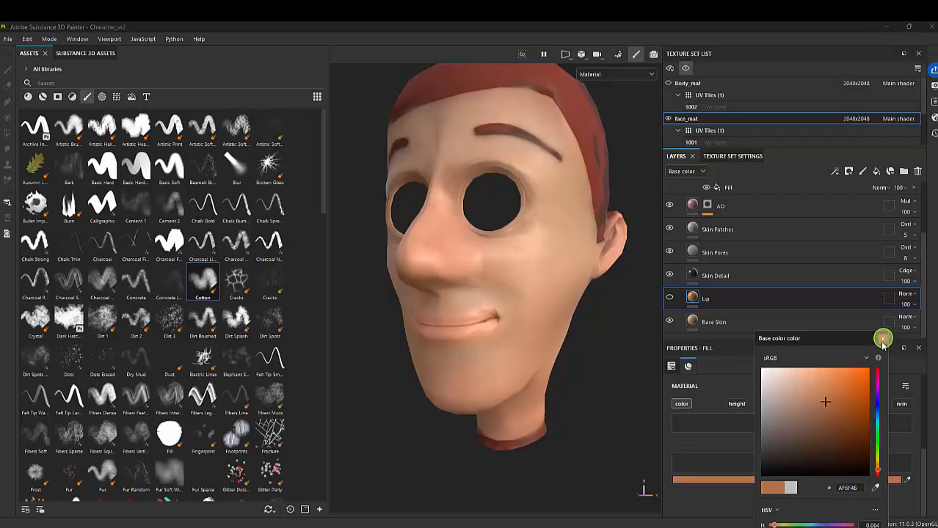
drag(828, 405, 824, 405)
click(882, 339)
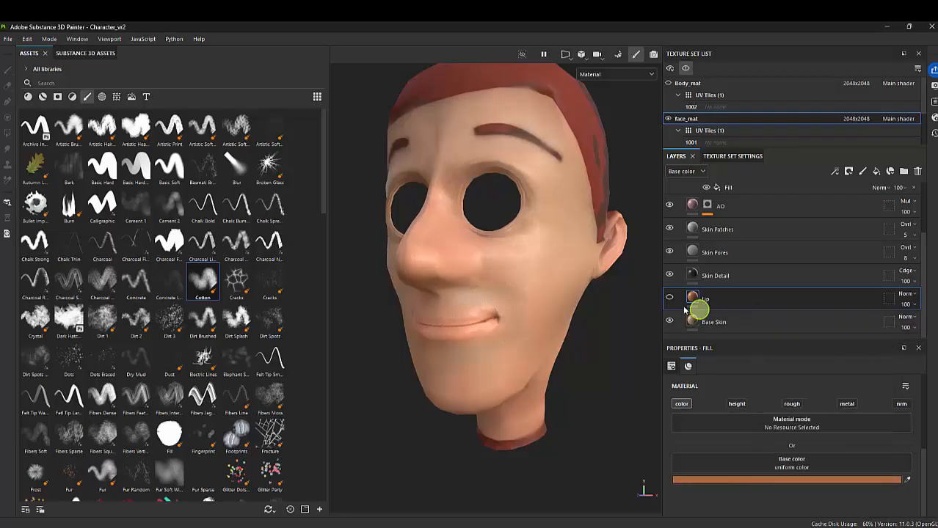
Turn the Lip layer's visibility back on and add a black mask to it
click(668, 298)
right_click(715, 299)
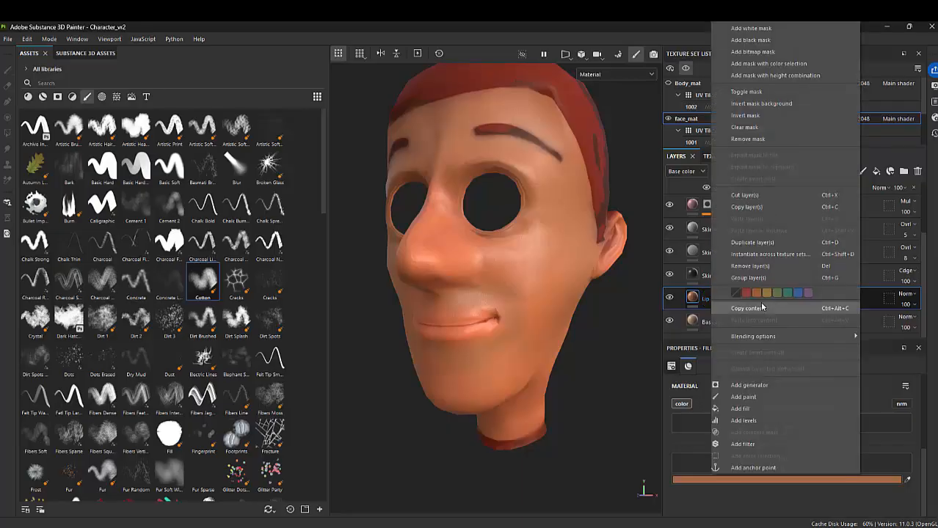
click(762, 41)
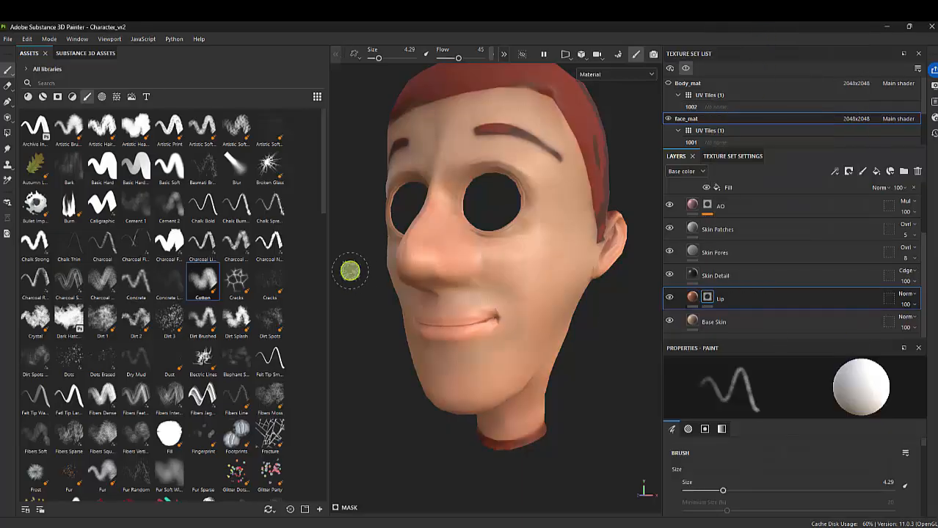
Switch the viewport to the 3D/2D view and frame the mouth opening in the UV layout
alt+drag(461, 309, 496, 306)
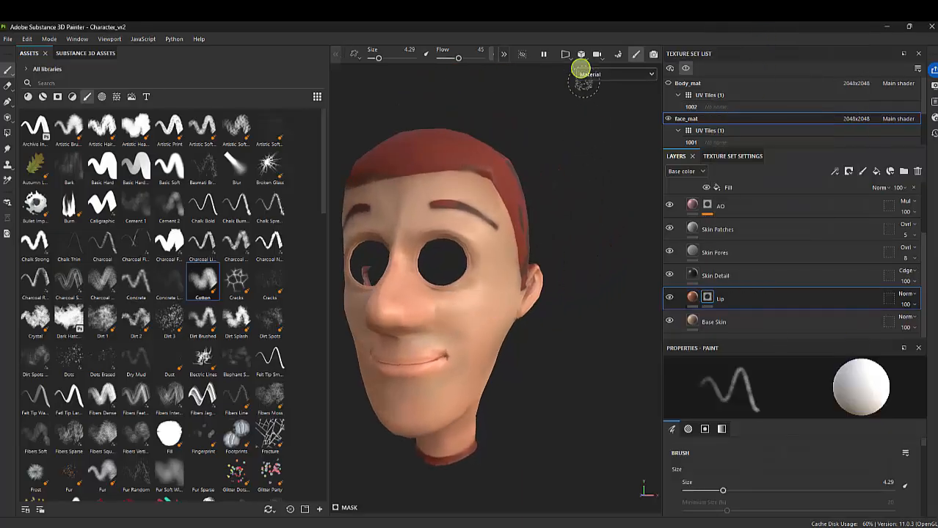
click(564, 54)
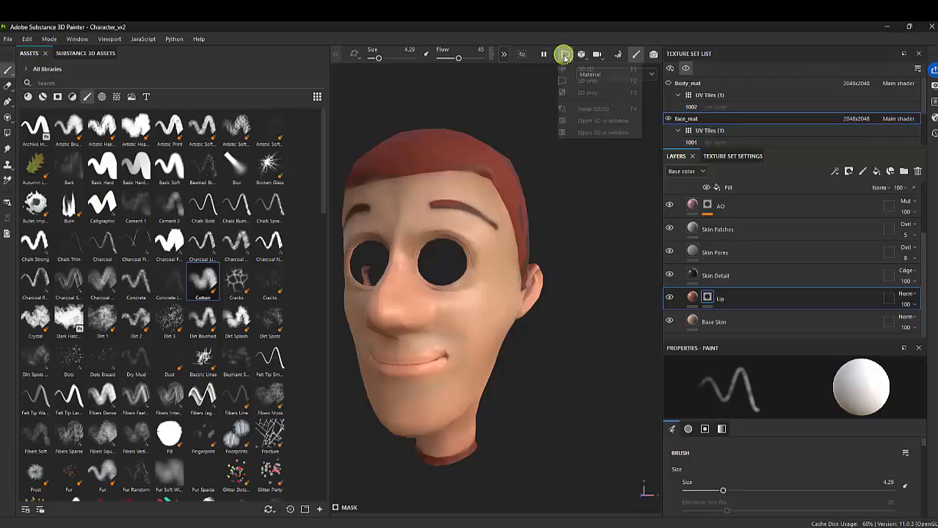
click(588, 93)
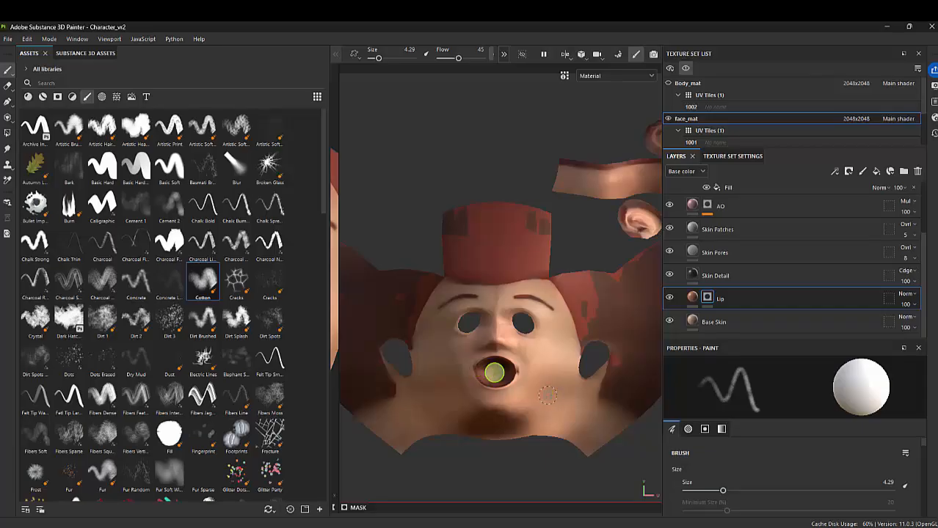
scroll(493, 373, up, 5)
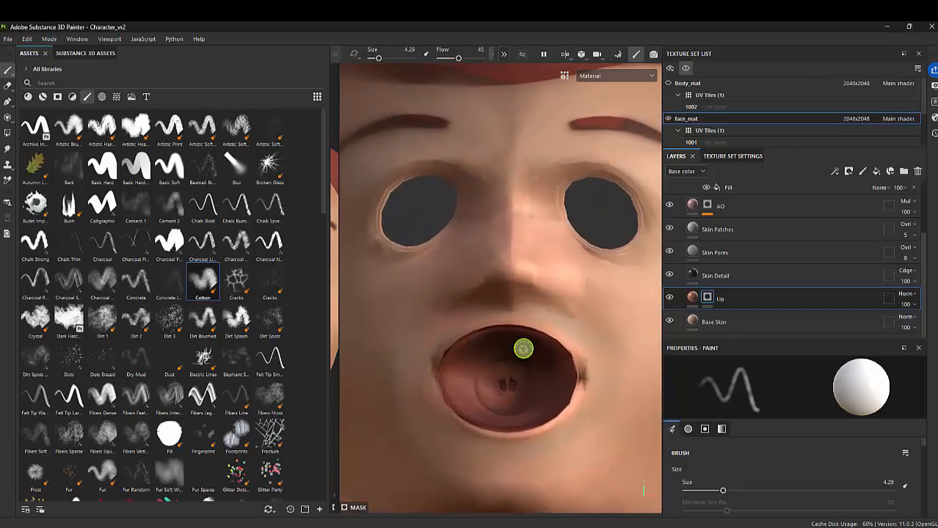
scroll(523, 350, up, 2)
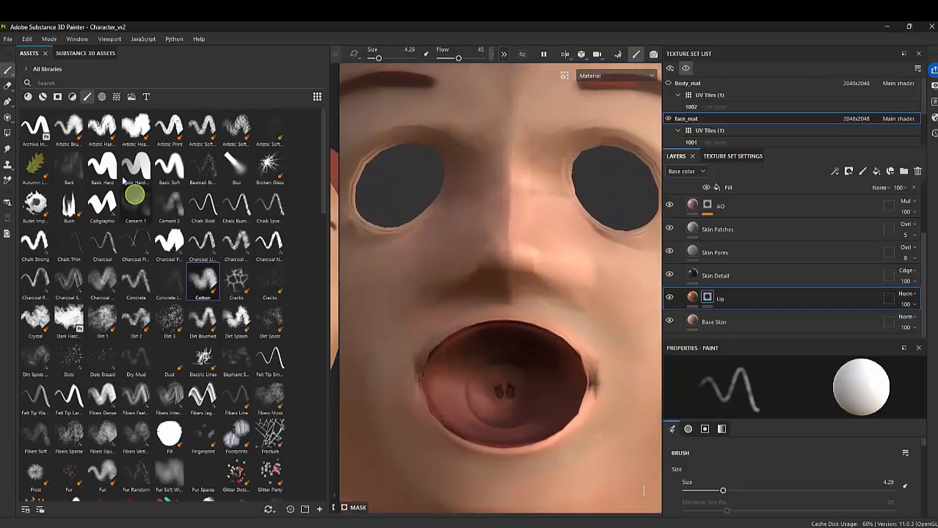
Choose the Basic Hard brush and set its size to 1.37
click(103, 168)
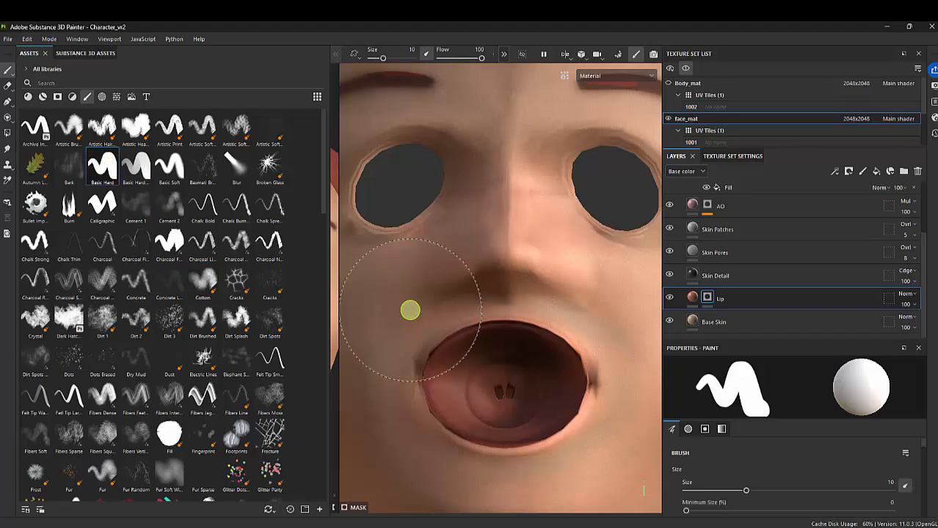
key(bracketleft)
key(bracketleft)
key(bracketleft)
key(bracketleft)
key(bracketleft)
key(bracketleft)
key(bracketleft)
key(bracketleft)
key(bracketleft)
key(bracketleft)
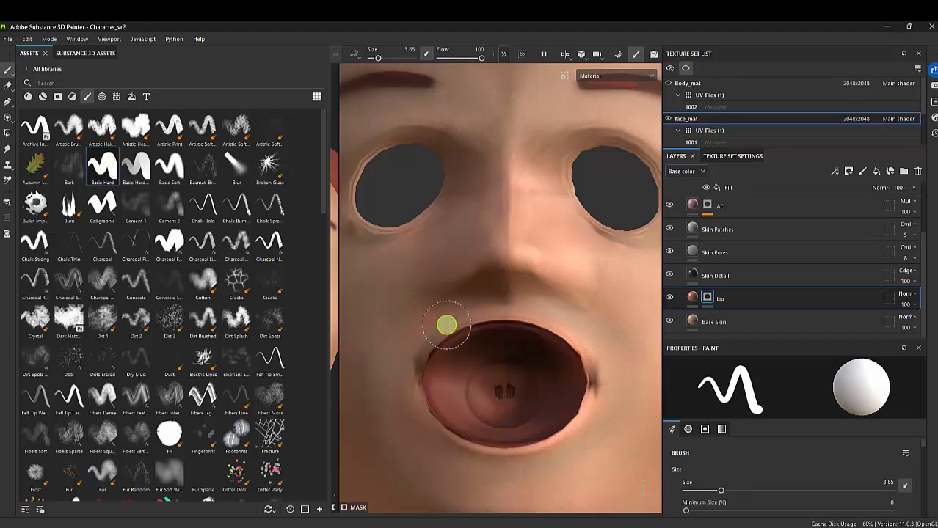
key(bracketleft)
key(bracketleft)
key(bracketleft)
key(bracketleft)
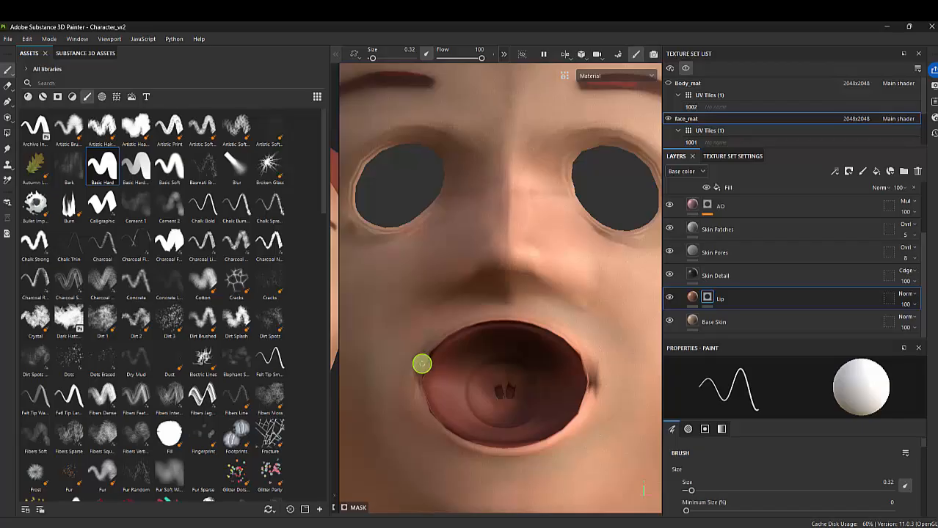
scroll(501, 337, down, 3)
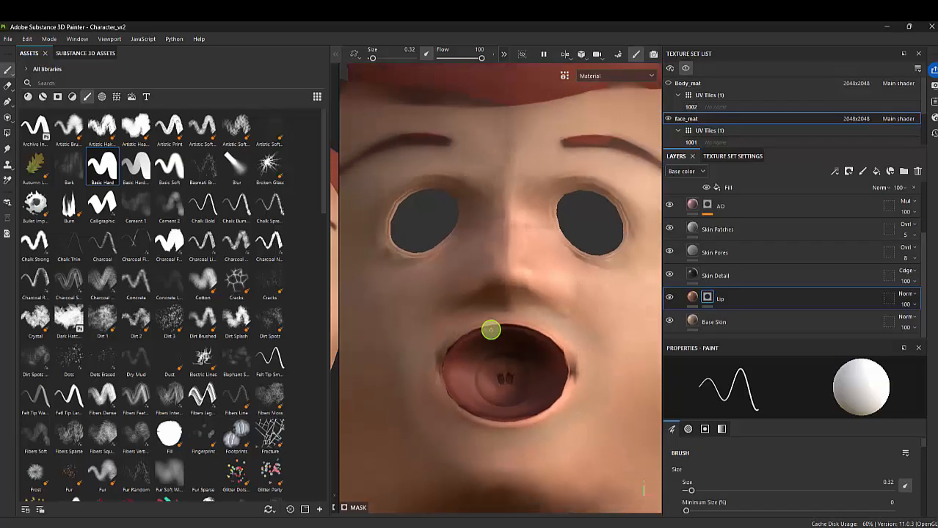
alt+middle_drag(490, 329, 441, 316)
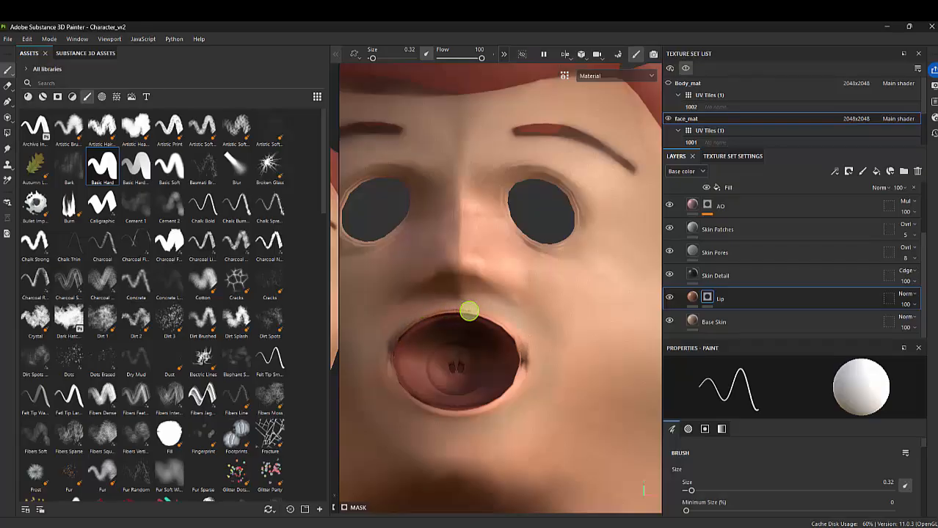
key(bracketright)
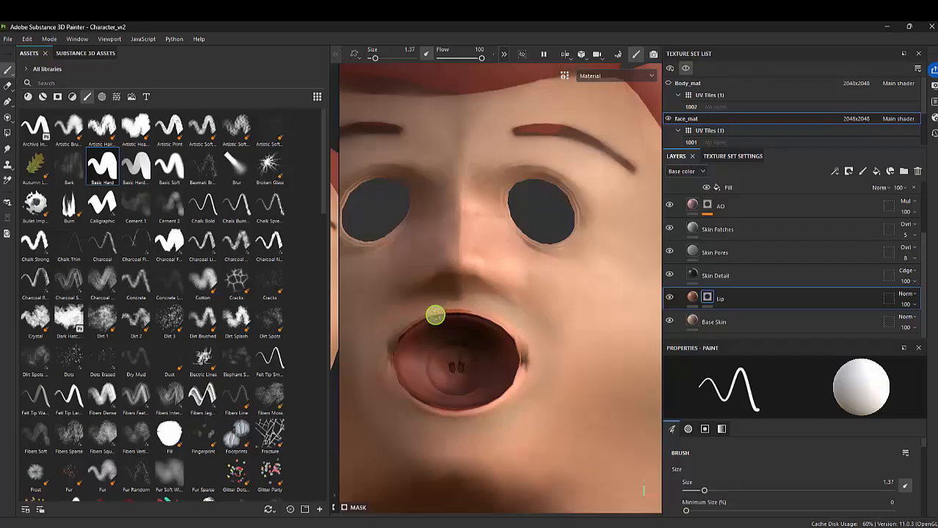
Set the brush alignment to UV
scroll(856, 458, down, 2)
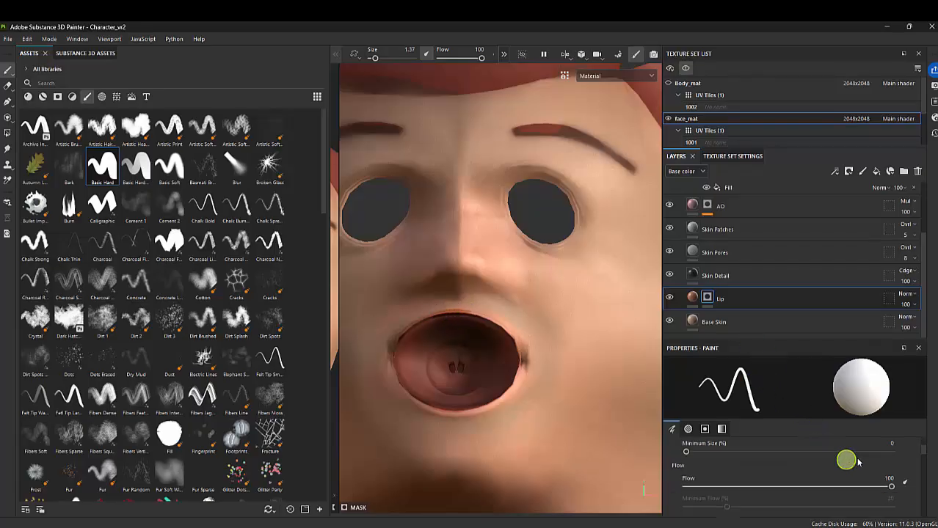
scroll(856, 460, down, 5)
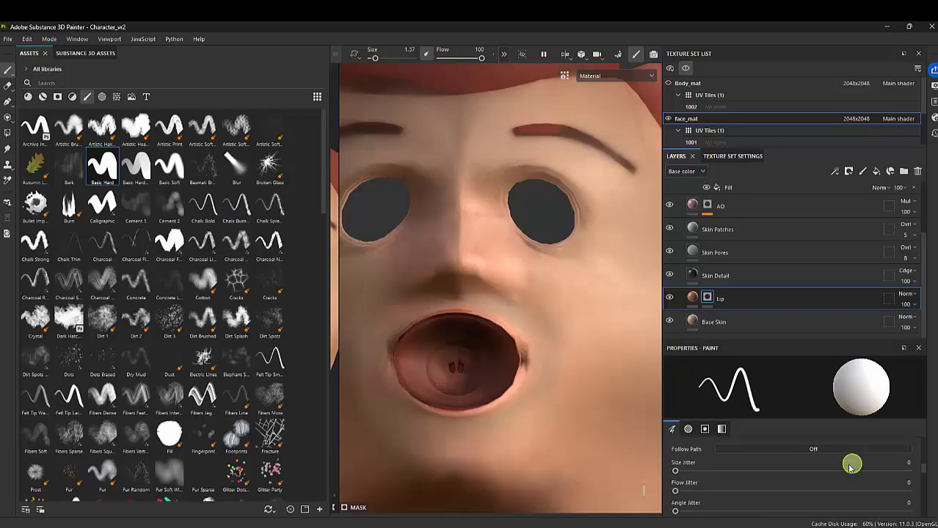
scroll(851, 465, down, 4)
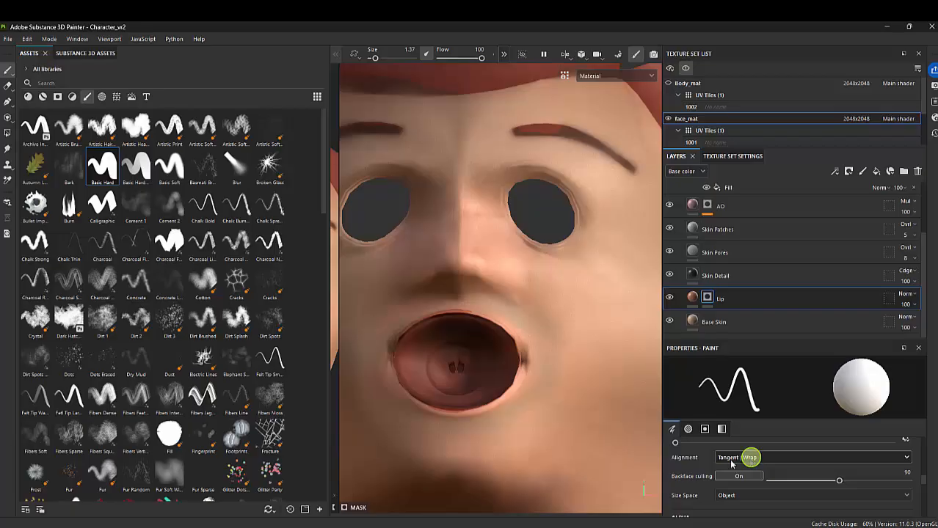
click(762, 458)
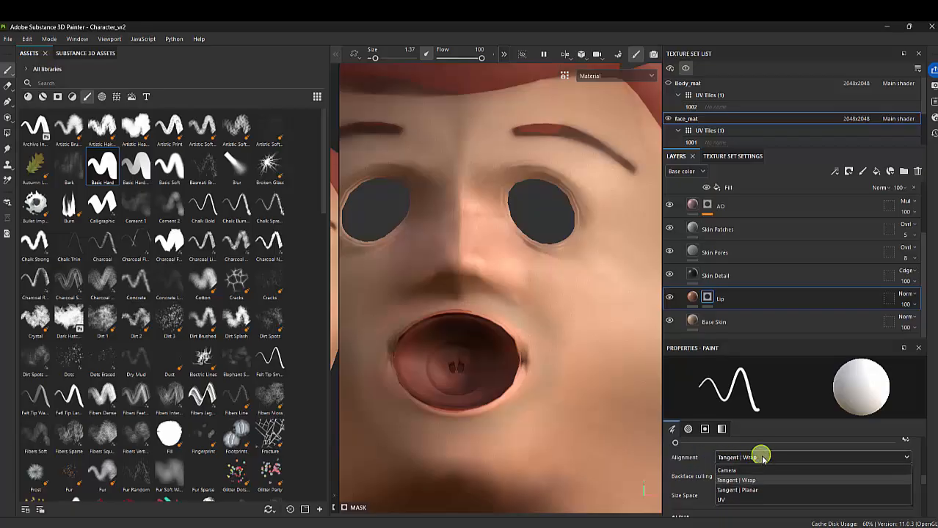
click(738, 496)
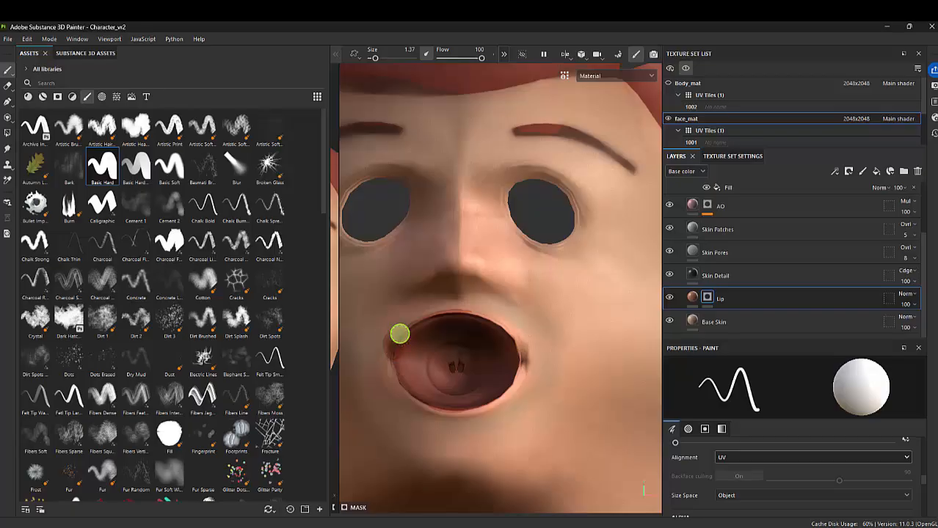
Paint white on the Lip mask in a band around the whole mouth opening in the UV layout
mouse_move(386, 359)
mouse_down()
mouse_move(399, 333)
mouse_move(450, 310)
mouse_up()
key(ctrl+z)
mouse_move(386, 362)
mouse_down()
mouse_move(406, 331)
mouse_move(462, 313)
mouse_up()
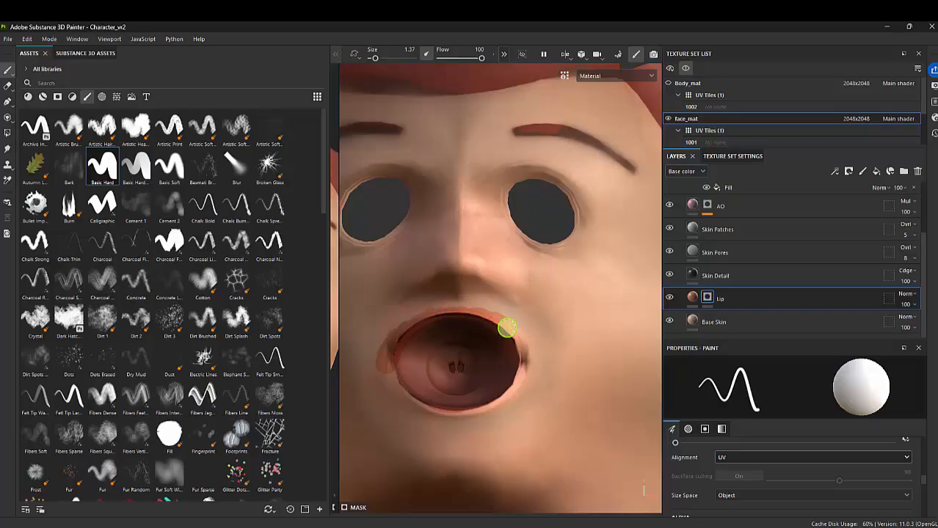
drag(521, 349, 522, 368)
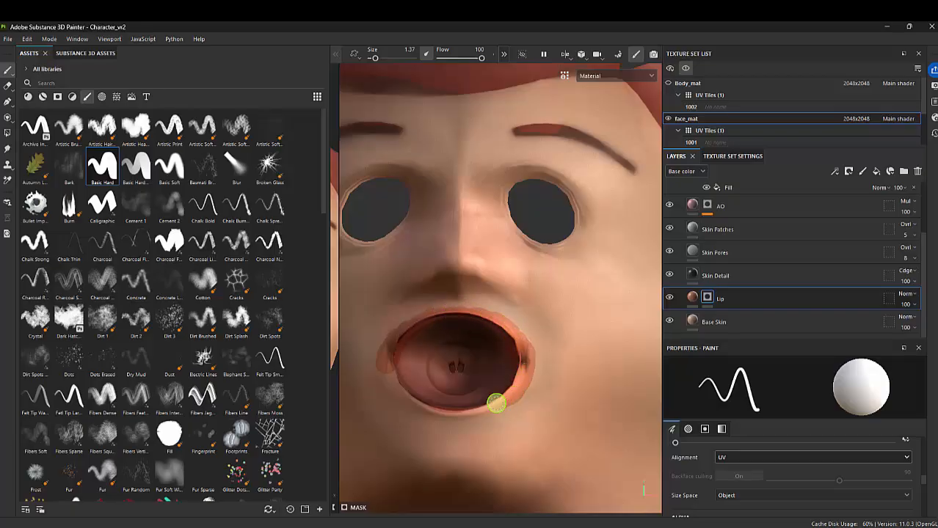
mouse_move(471, 412)
mouse_down()
mouse_move(441, 415)
mouse_move(397, 383)
mouse_move(425, 402)
mouse_move(507, 394)
mouse_up()
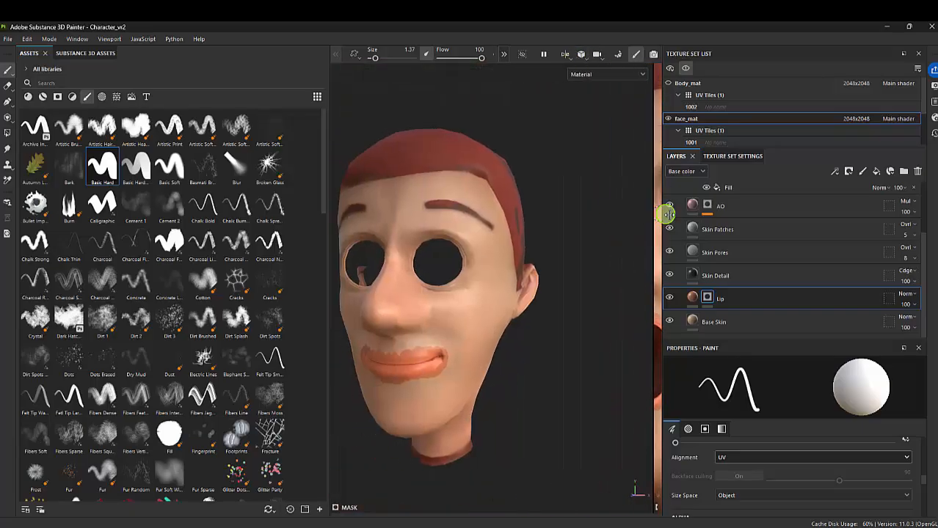
Paint black on the Lip mask at brush size 0.32 on the 3D head to trim the lip edges and mouth corners to a clean outline
mouse_move(422, 330)
alt+mouse_down()
mouse_move(522, 279)
mouse_move(523, 293)
mouse_move(477, 249)
alt+mouse_up()
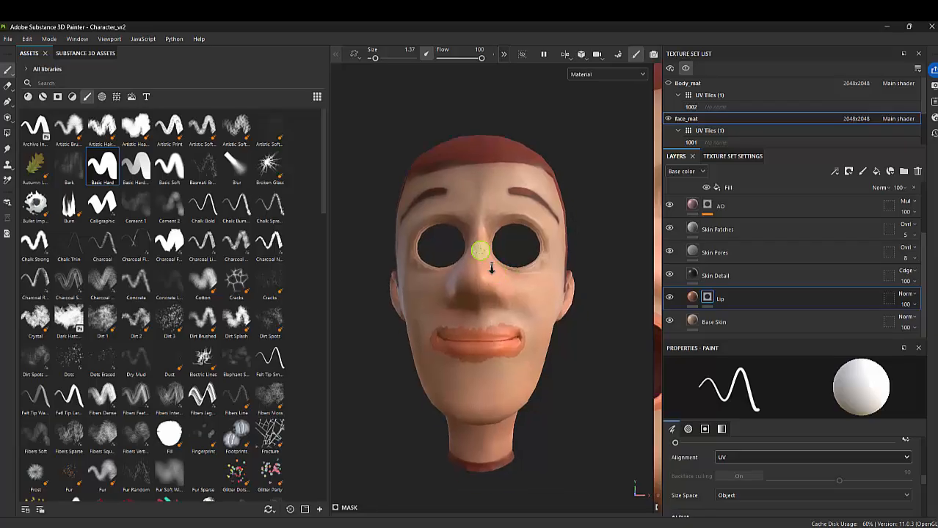
alt+right_drag(477, 249, 518, 348)
alt+middle_drag(517, 348, 502, 303)
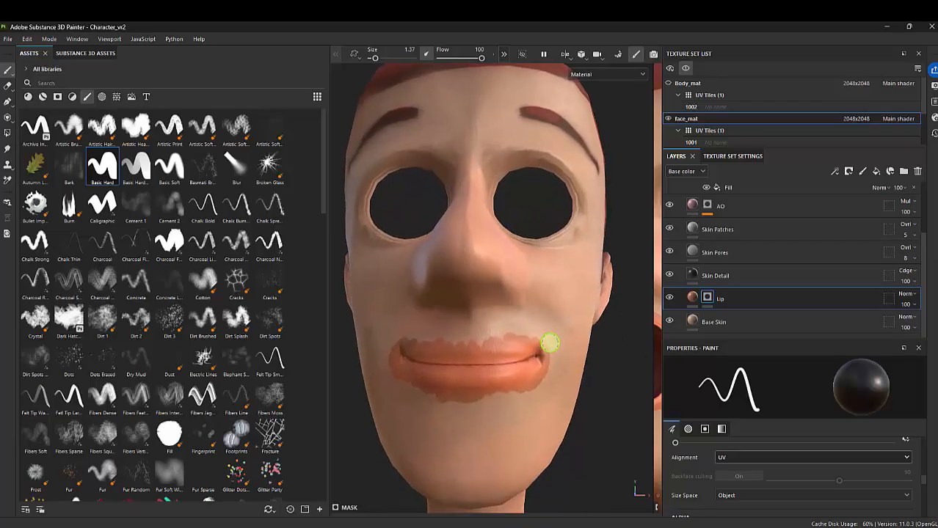
ctrl+right_drag(546, 340, 544, 339)
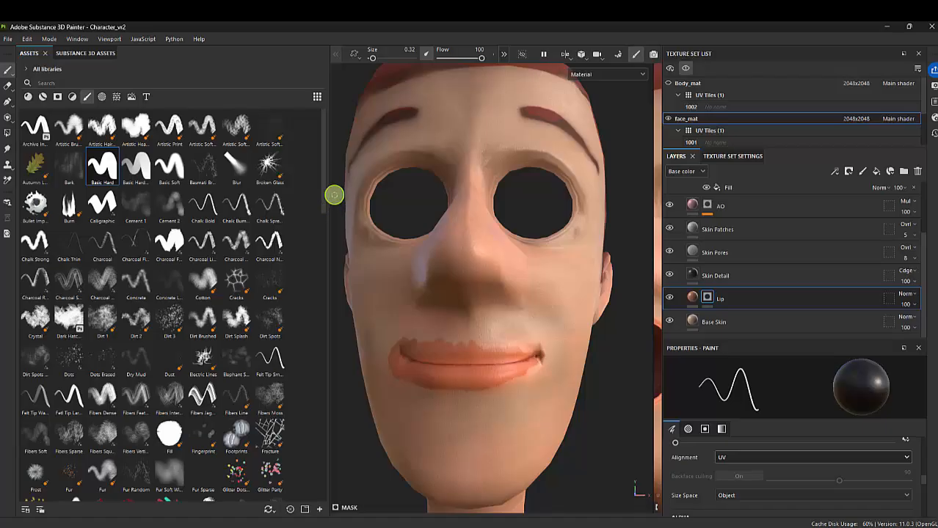
drag(330, 196, 241, 176)
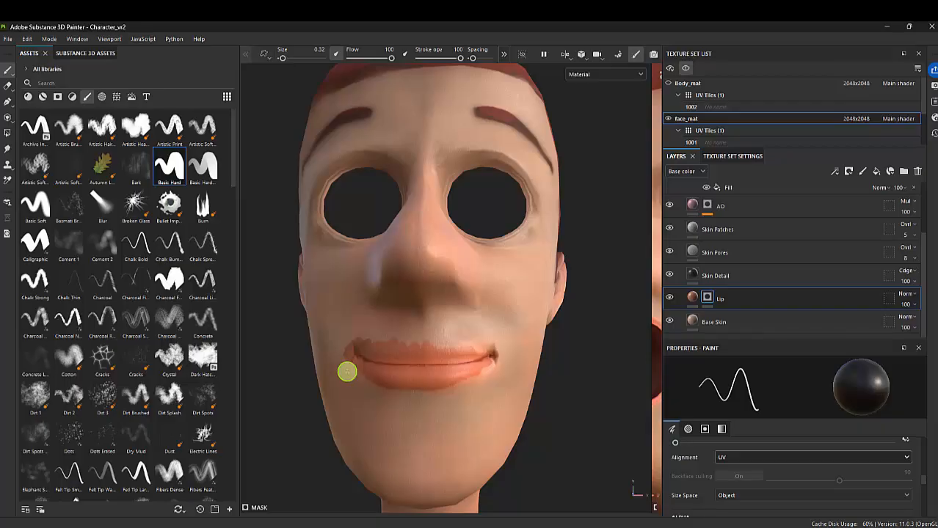
mouse_move(339, 349)
mouse_down()
mouse_move(385, 339)
mouse_move(377, 338)
mouse_move(347, 346)
mouse_move(460, 343)
mouse_move(334, 343)
mouse_up()
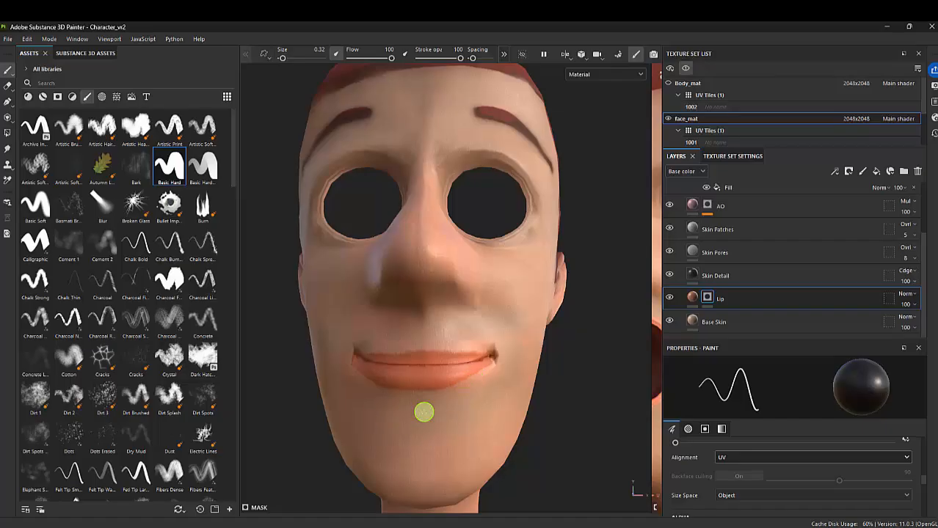
Add a Blur filter to the Lip layer's mask and set its blur intensity to 0.26
alt+drag(437, 410, 354, 382)
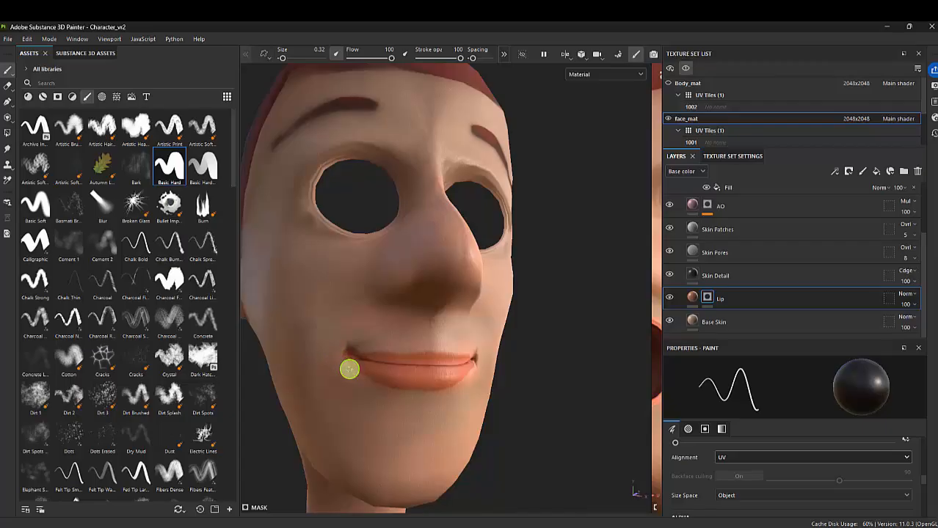
mouse_move(450, 429)
alt+mouse_down()
mouse_move(446, 409)
mouse_move(416, 386)
mouse_move(476, 405)
mouse_move(360, 371)
mouse_move(503, 383)
mouse_move(452, 363)
mouse_move(618, 433)
mouse_move(470, 387)
alt+mouse_up()
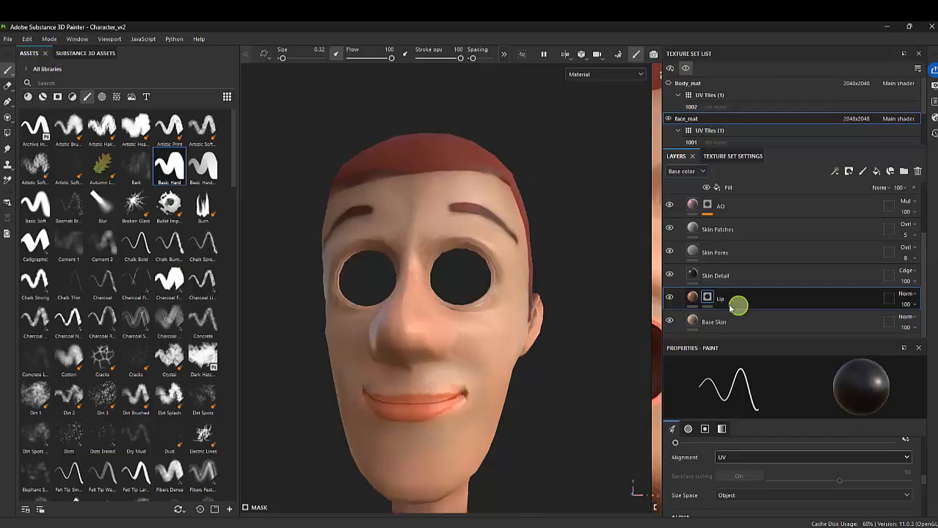
right_click(709, 297)
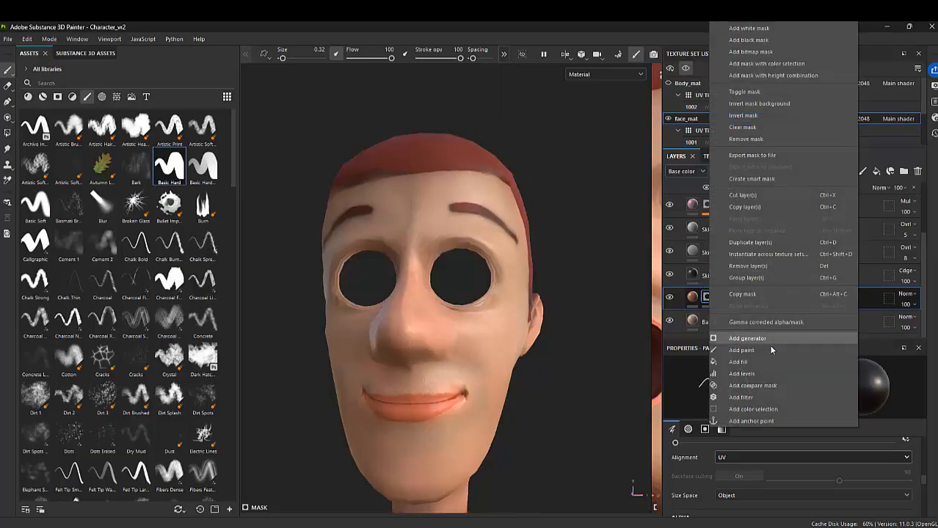
click(759, 396)
click(801, 394)
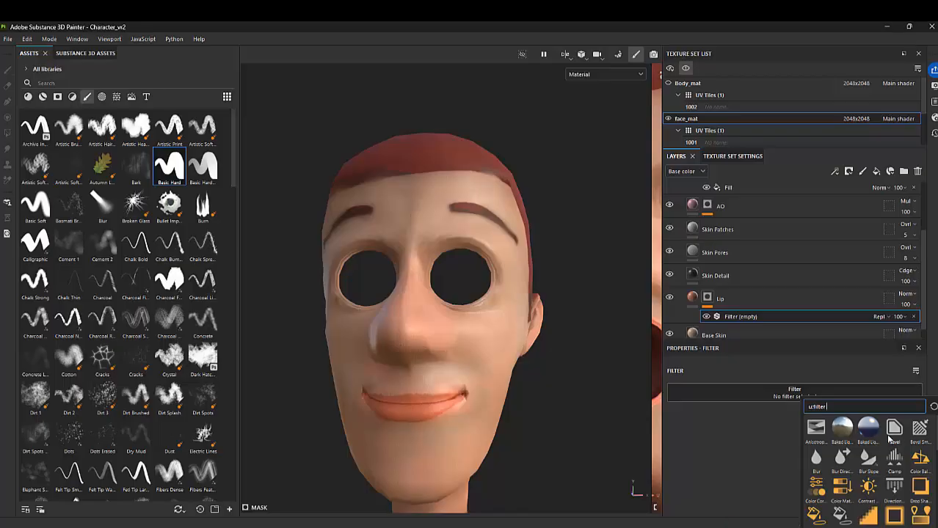
click(816, 458)
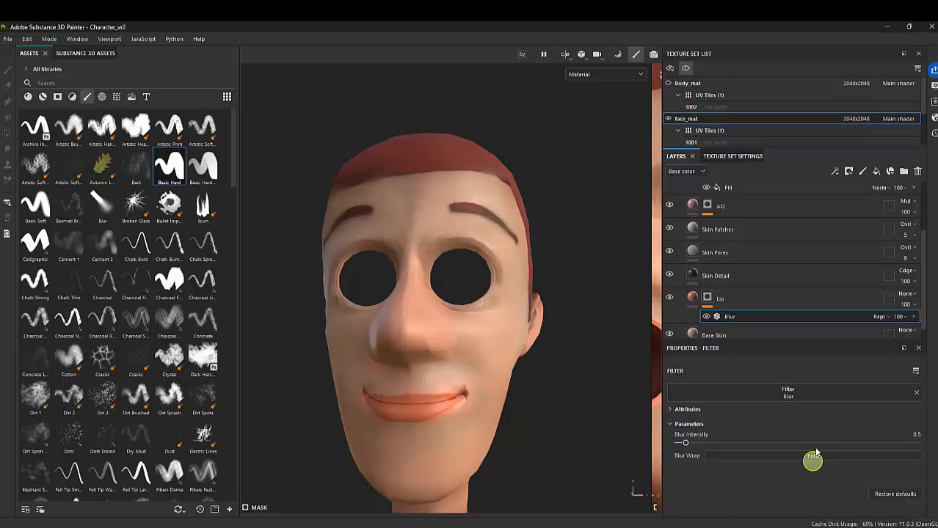
drag(718, 449, 695, 445)
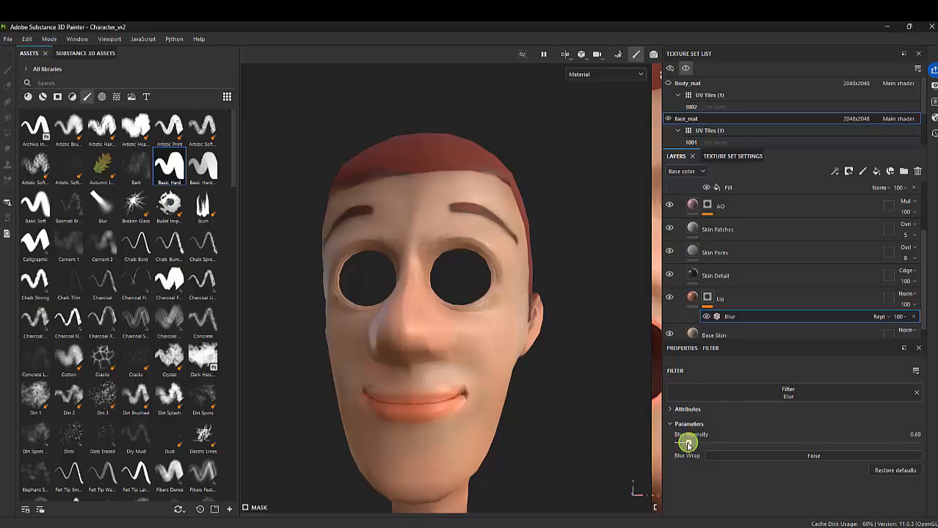
drag(678, 445, 685, 443)
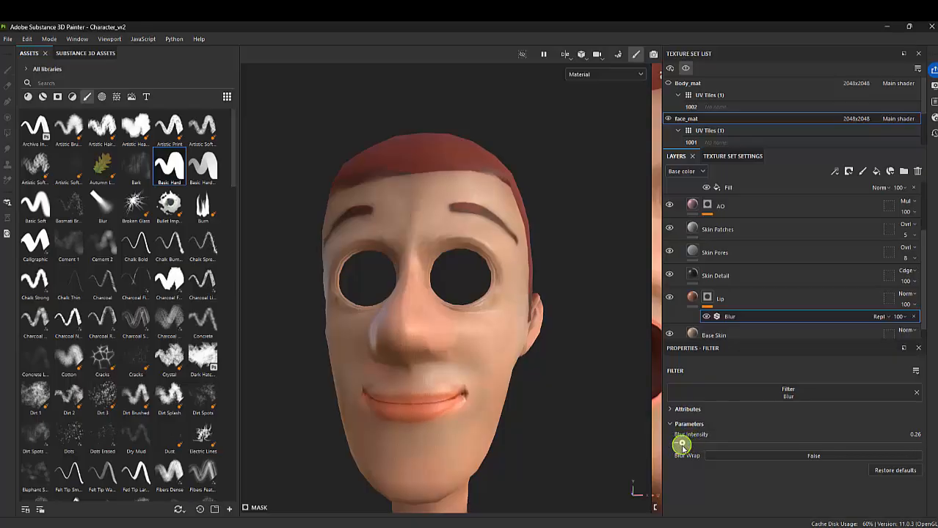
Examine the blurred lip edges and mouth corners from the front and both sides of the head
alt+drag(474, 383, 485, 373)
alt+middle_drag(479, 367, 482, 325)
alt+drag(505, 363, 366, 370)
alt+right_drag(515, 375, 450, 352)
alt+drag(453, 353, 584, 350)
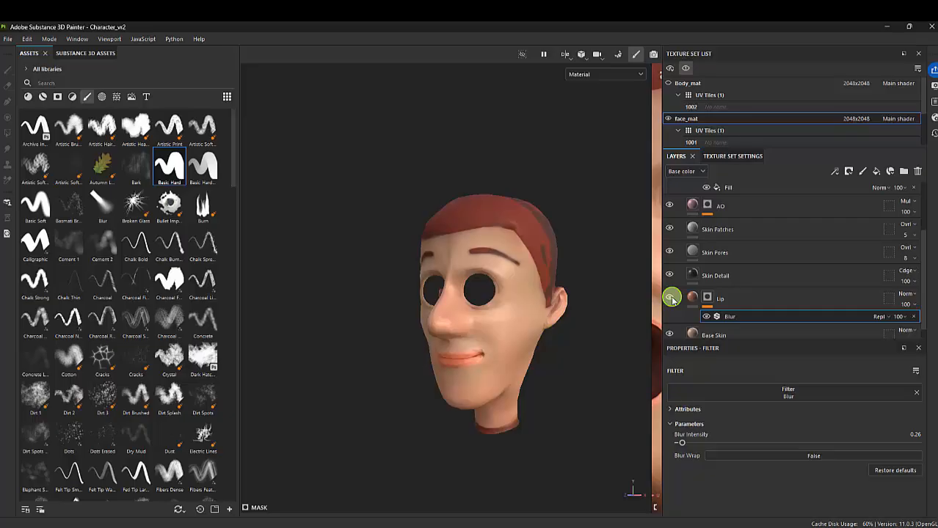
alt+right_drag(454, 315, 541, 350)
mouse_move(521, 345)
alt+mouse_down()
mouse_move(554, 355)
mouse_move(620, 352)
mouse_move(520, 357)
alt+mouse_up()
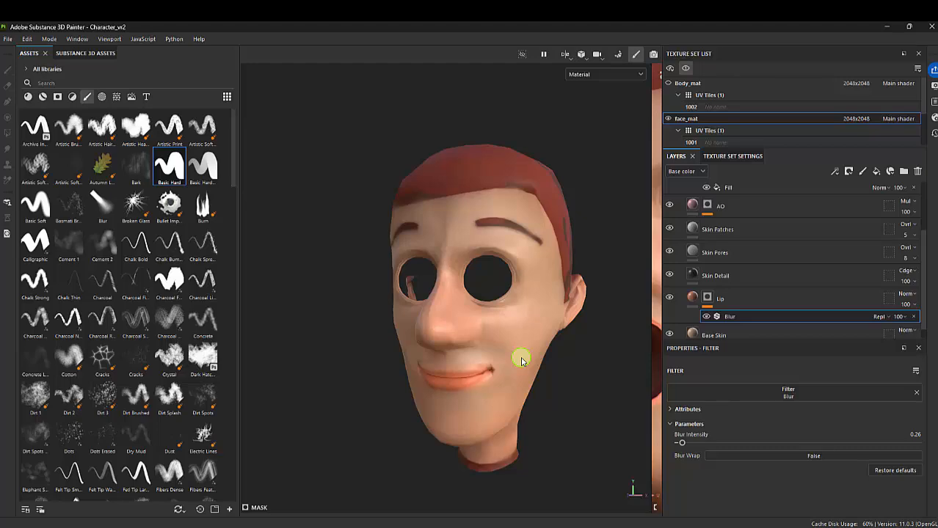
alt+middle_drag(496, 390, 530, 360)
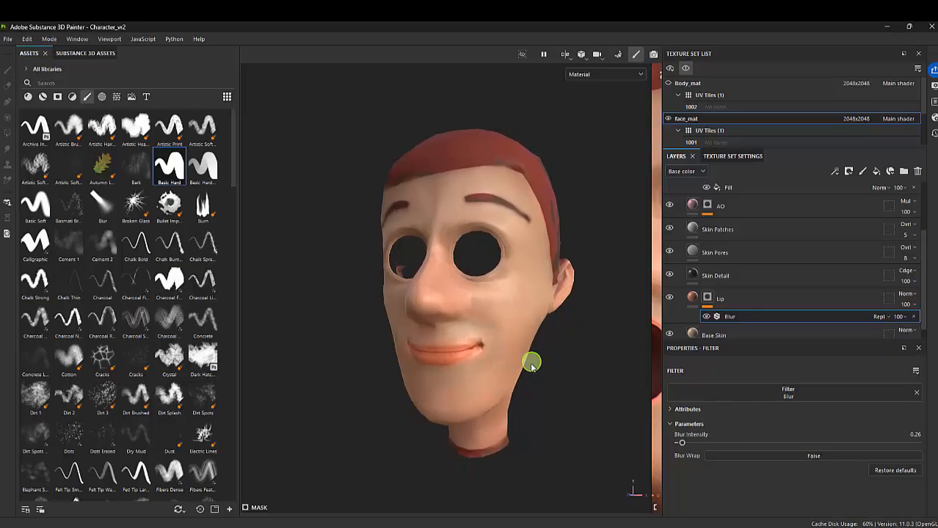
Try the more saturated orange D4935E as the Base Skin layer's base color and undo the change
scroll(736, 336, down, 1)
click(721, 320)
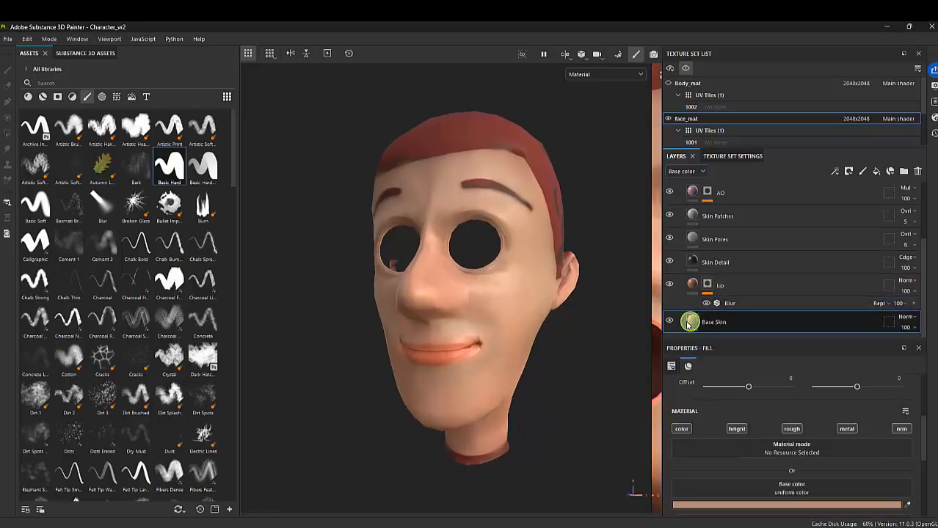
click(840, 504)
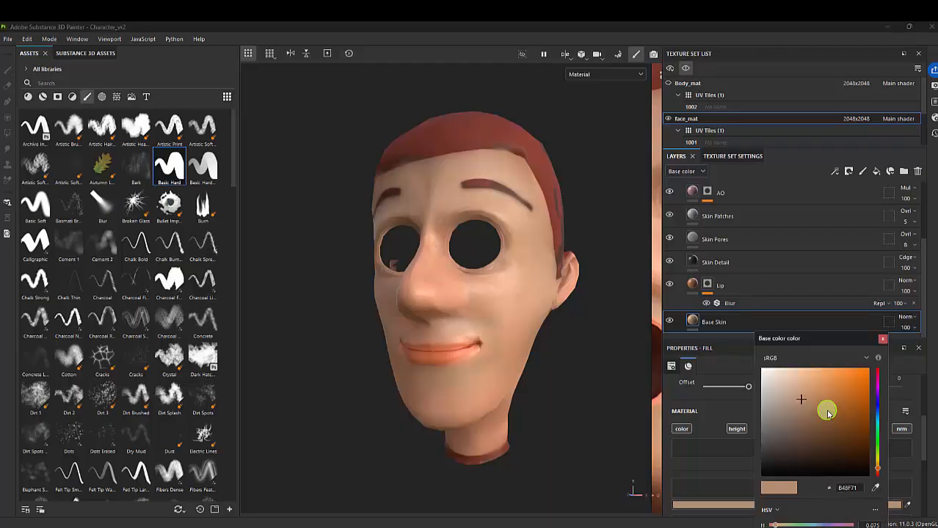
mouse_move(827, 413)
mouse_down()
mouse_move(815, 417)
mouse_move(824, 385)
mouse_up()
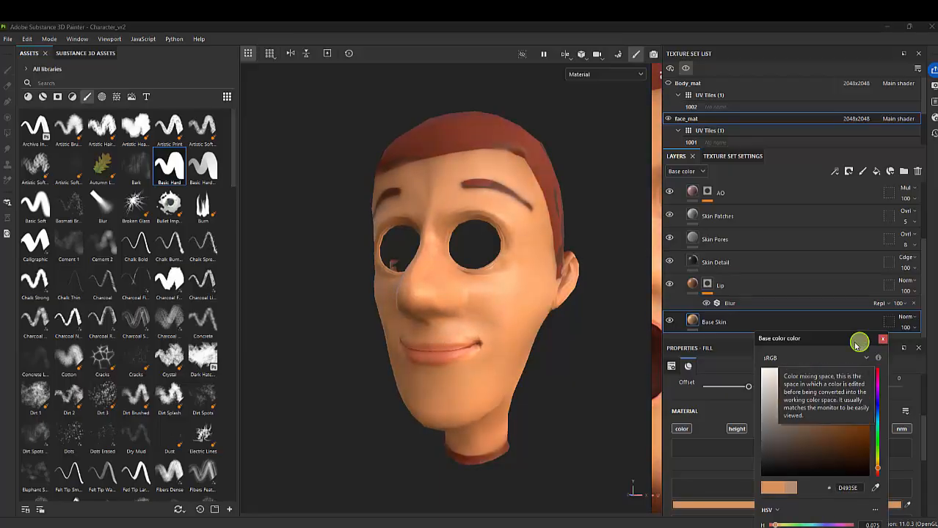
drag(857, 339, 776, 257)
drag(745, 449, 746, 451)
click(765, 256)
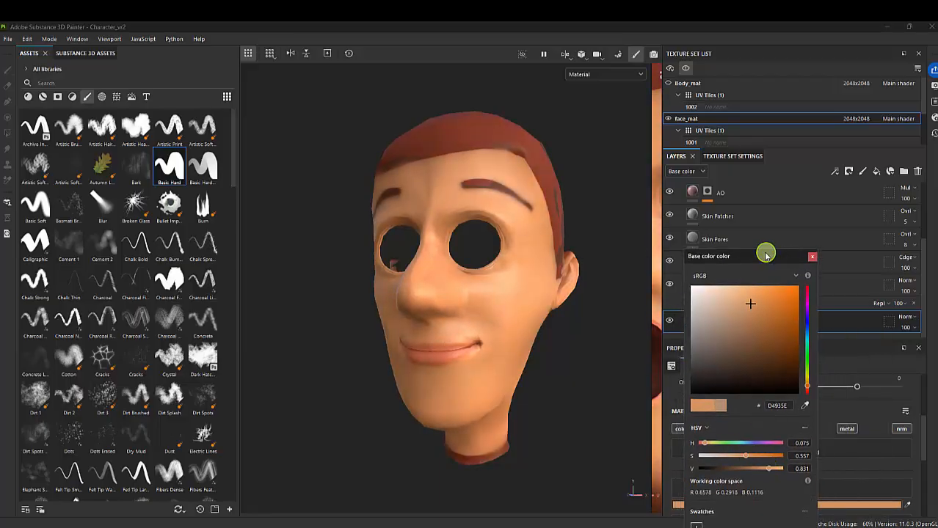
drag(765, 253, 786, 189)
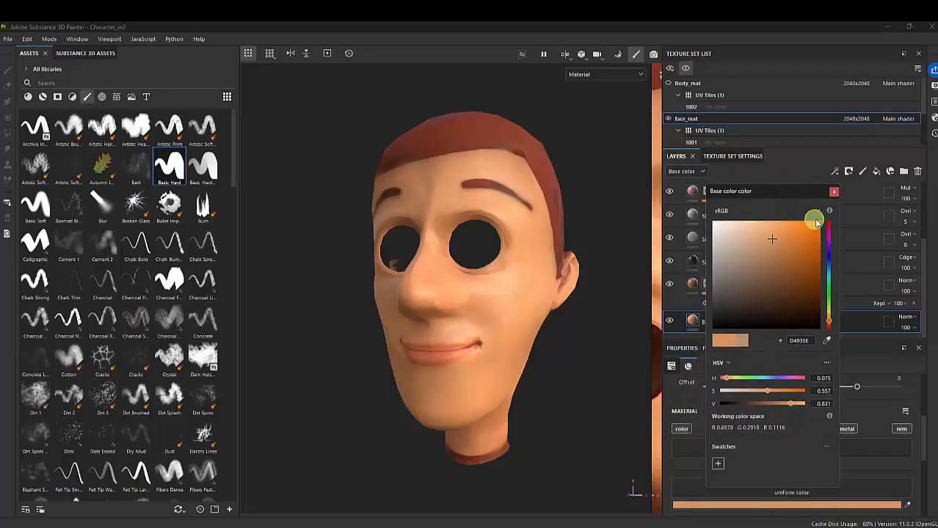
click(833, 193)
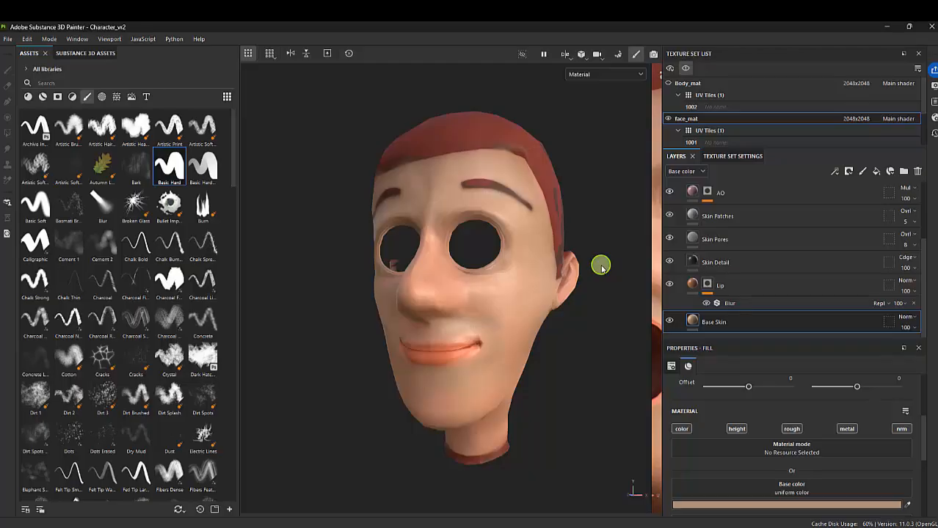
key(ctrl+z)
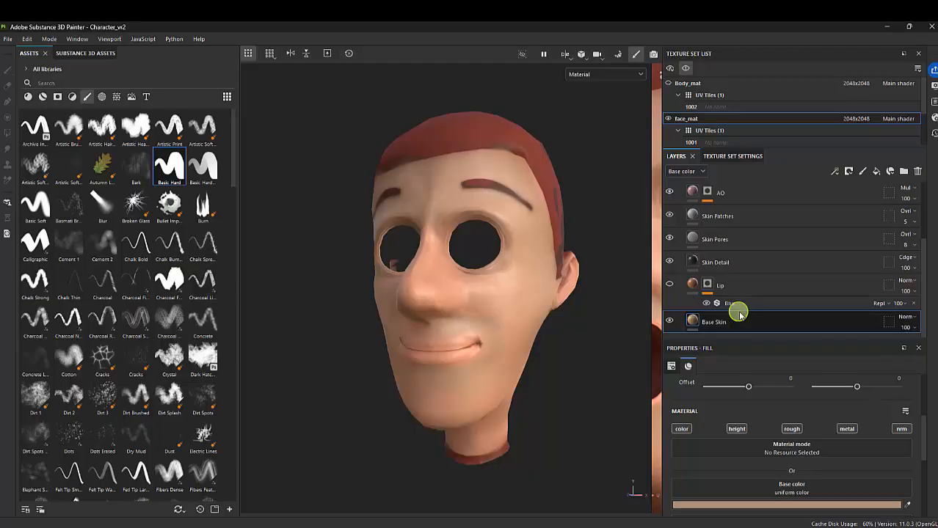
Show the Lip layer again and touch up the mouth corner on its mask at brush size 0.32
click(669, 284)
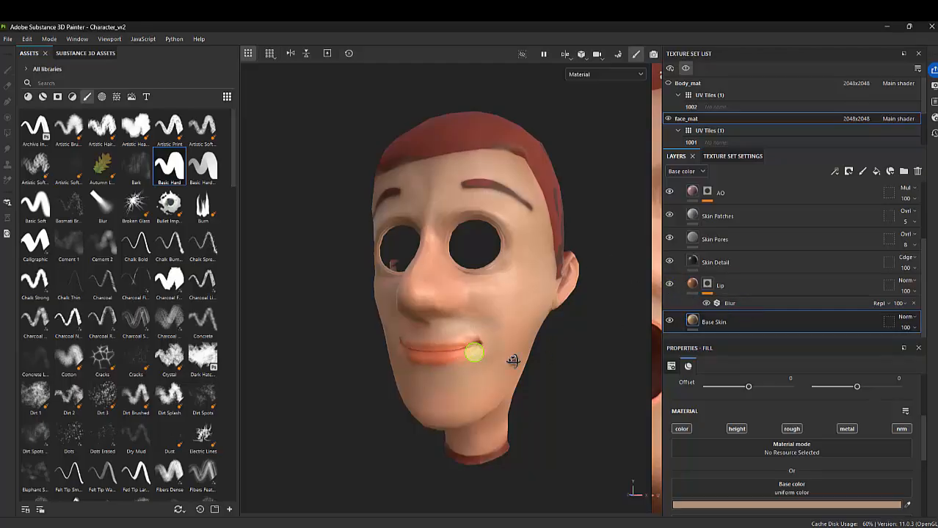
mouse_move(505, 354)
alt+mouse_down()
mouse_move(521, 345)
mouse_move(535, 378)
mouse_move(440, 360)
mouse_move(527, 370)
mouse_move(514, 359)
mouse_move(494, 398)
mouse_move(415, 377)
mouse_move(498, 314)
mouse_move(488, 405)
mouse_move(378, 390)
mouse_move(387, 354)
mouse_move(402, 379)
mouse_move(493, 379)
mouse_move(477, 355)
mouse_move(444, 348)
mouse_move(558, 345)
alt+mouse_up()
click(709, 285)
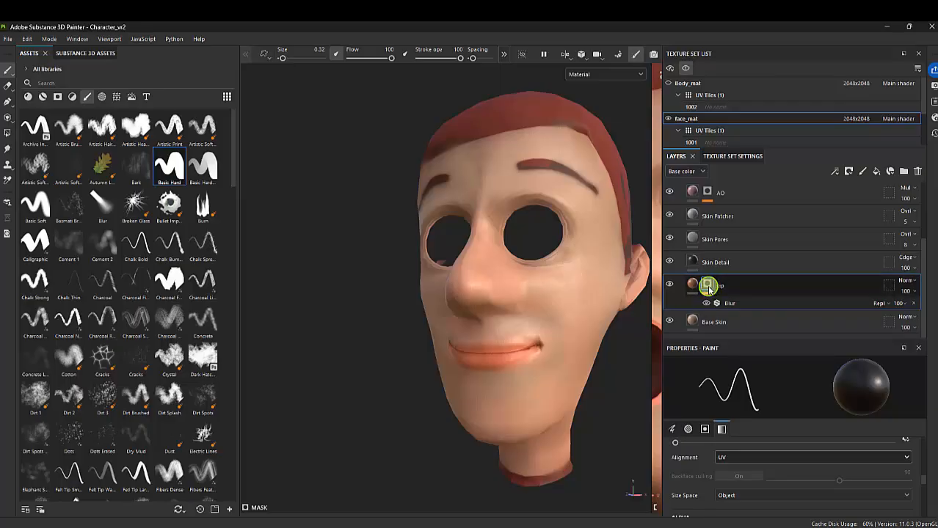
mouse_move(452, 355)
alt+mouse_down()
mouse_move(437, 367)
mouse_move(444, 352)
alt+mouse_up()
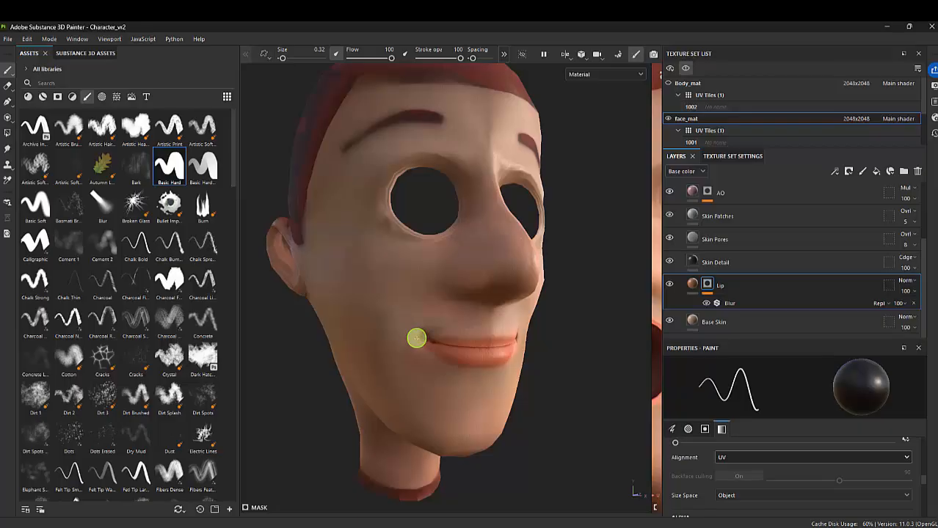
alt+drag(449, 398, 383, 377)
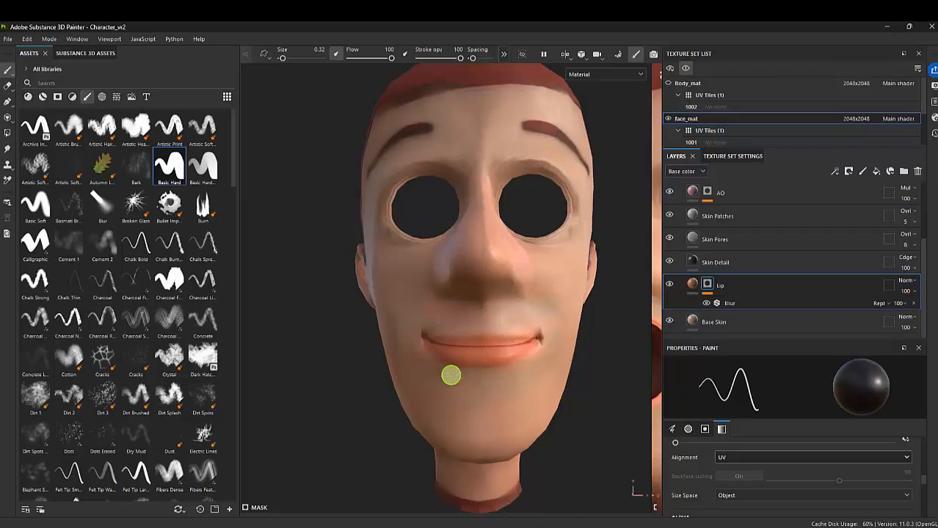
mouse_move(500, 376)
alt+mouse_down()
mouse_move(501, 365)
mouse_move(536, 364)
mouse_move(498, 367)
alt+mouse_up()
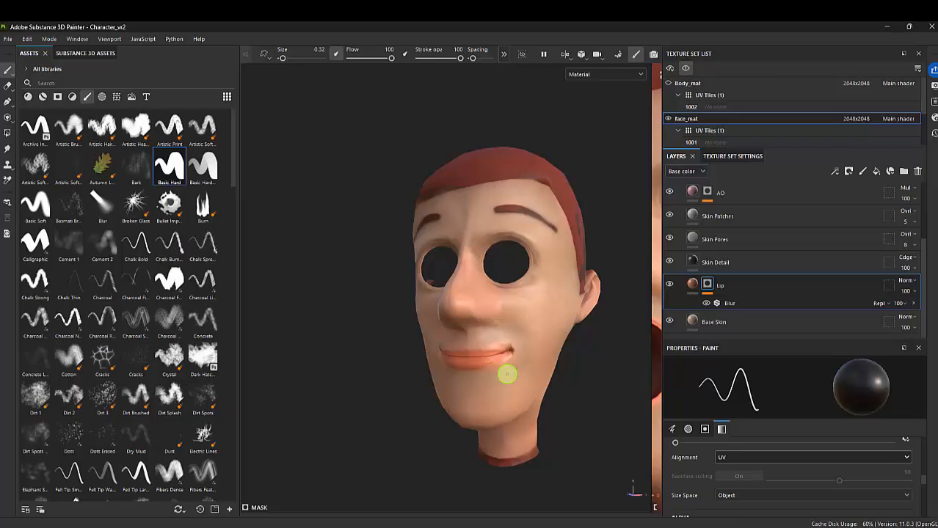
mouse_move(506, 374)
alt+mouse_down()
mouse_move(523, 381)
mouse_move(497, 374)
alt+mouse_up()
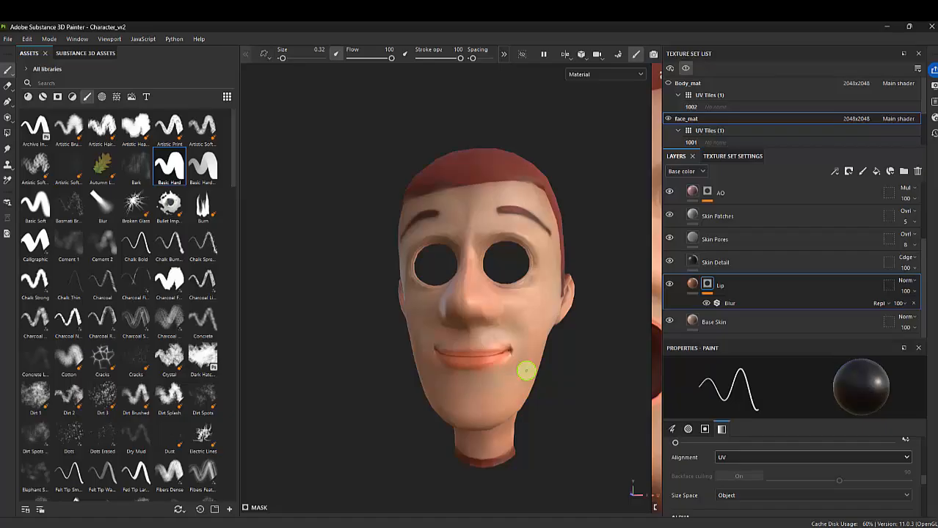
Add a fill layer directly above the Lip layer, name it blushes and give it a black mask
click(726, 287)
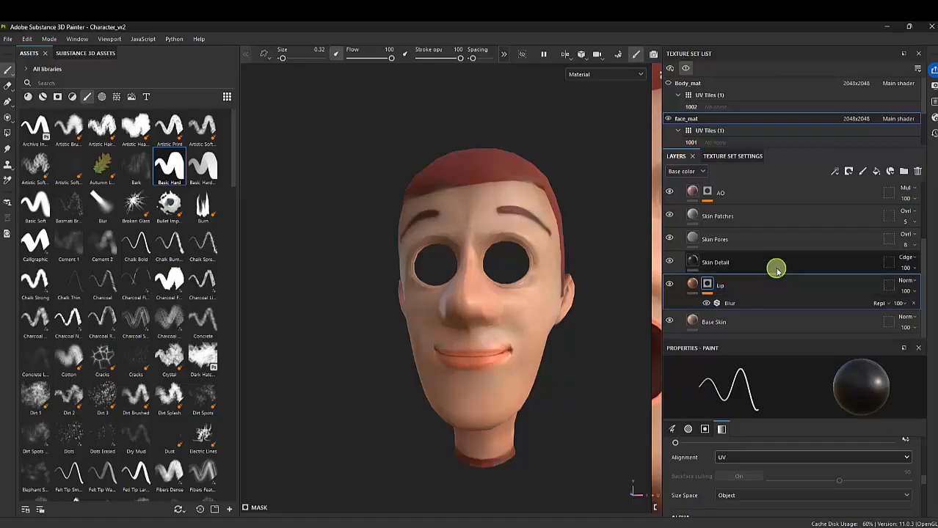
click(878, 172)
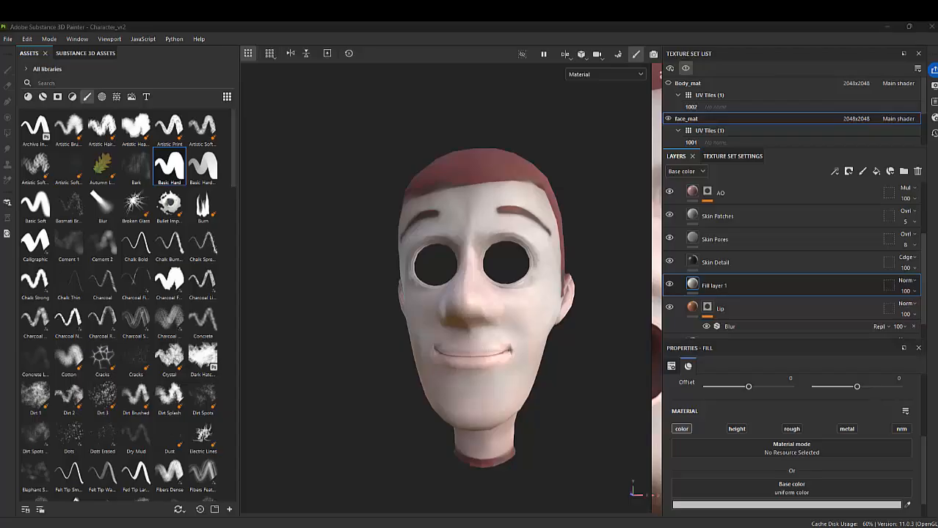
mouse_move(834, 517)
mouse_down()
mouse_move(462, 183)
mouse_move(468, 126)
mouse_up()
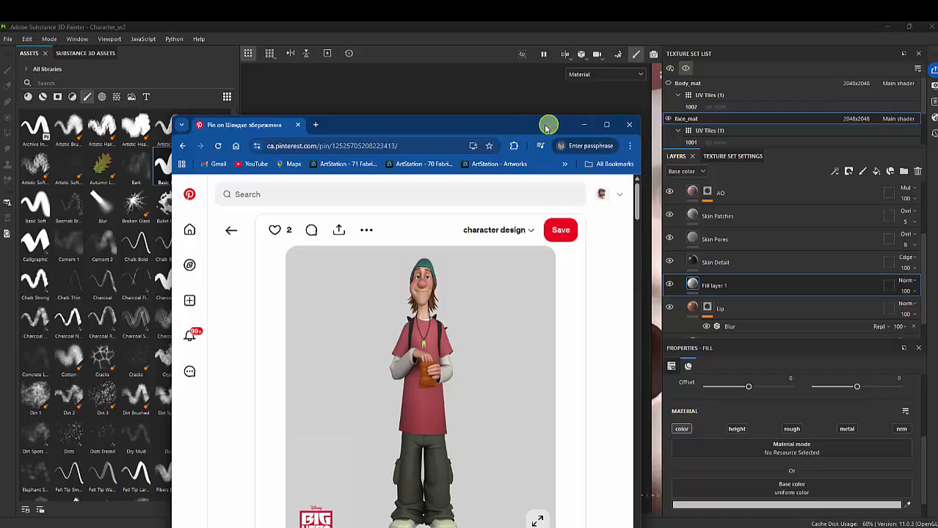
drag(548, 126, 631, 527)
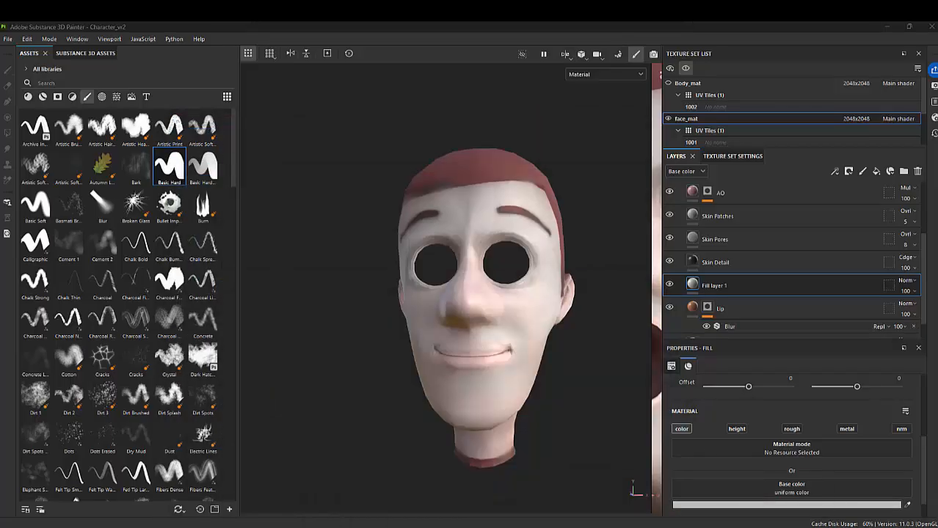
double_click(713, 286)
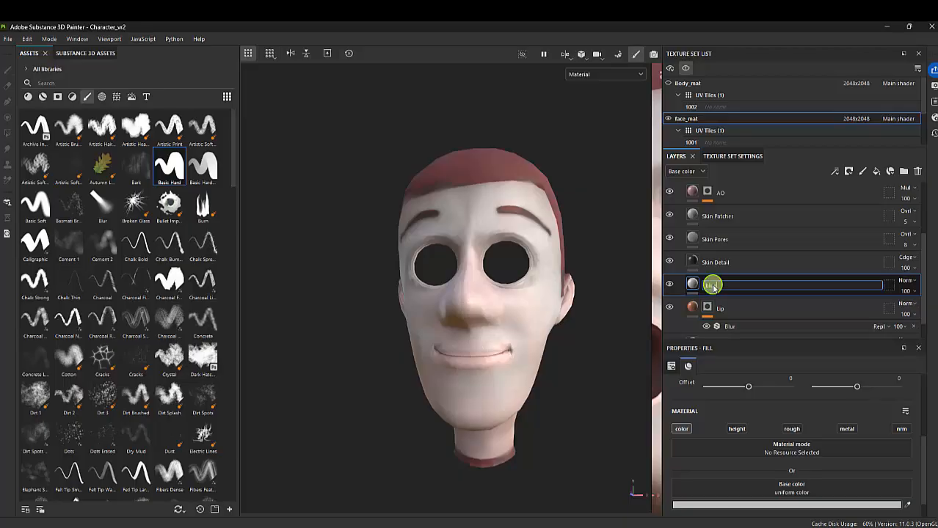
key(Return)
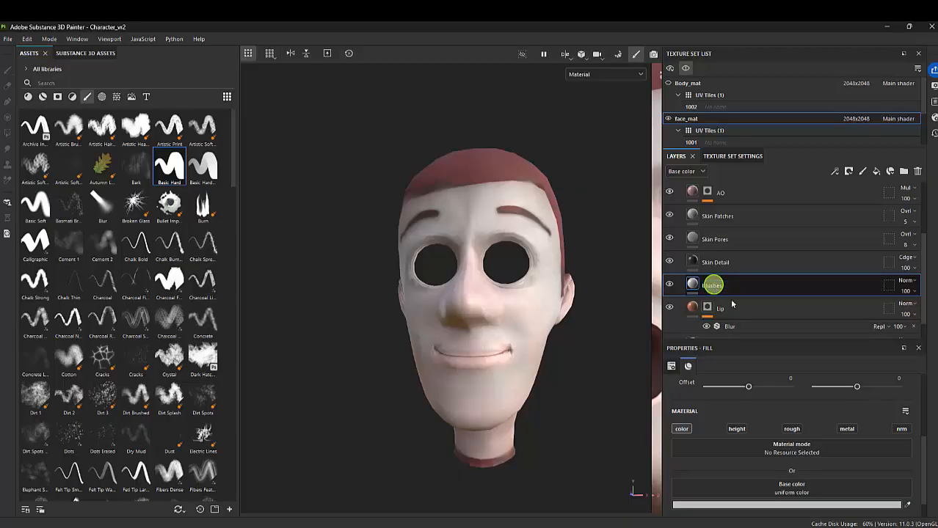
right_click(717, 289)
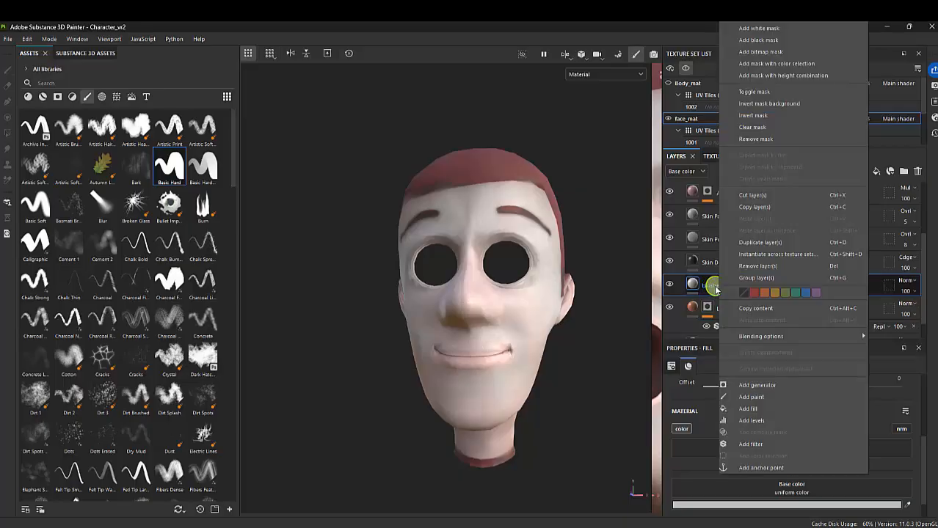
click(763, 40)
Set the blushes layer's base color to the muted red 964E4E
scroll(442, 286, up, 5)
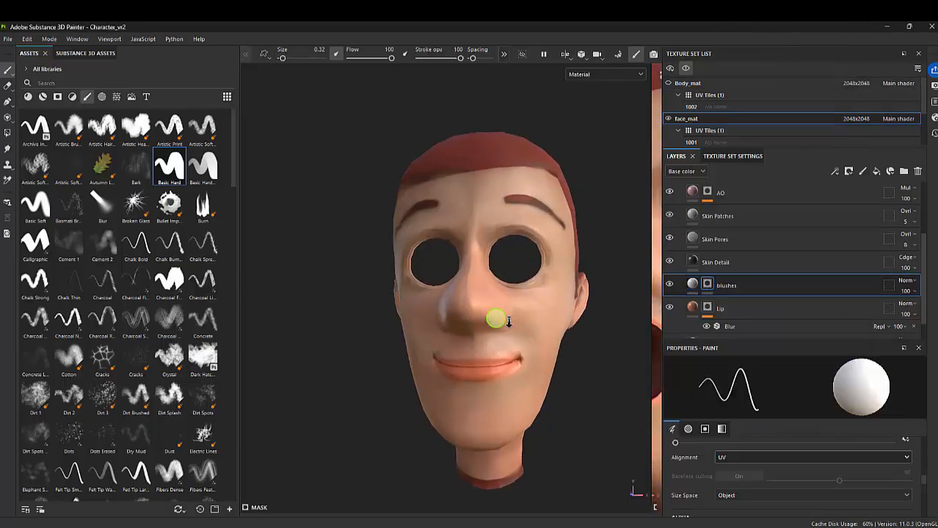
click(692, 285)
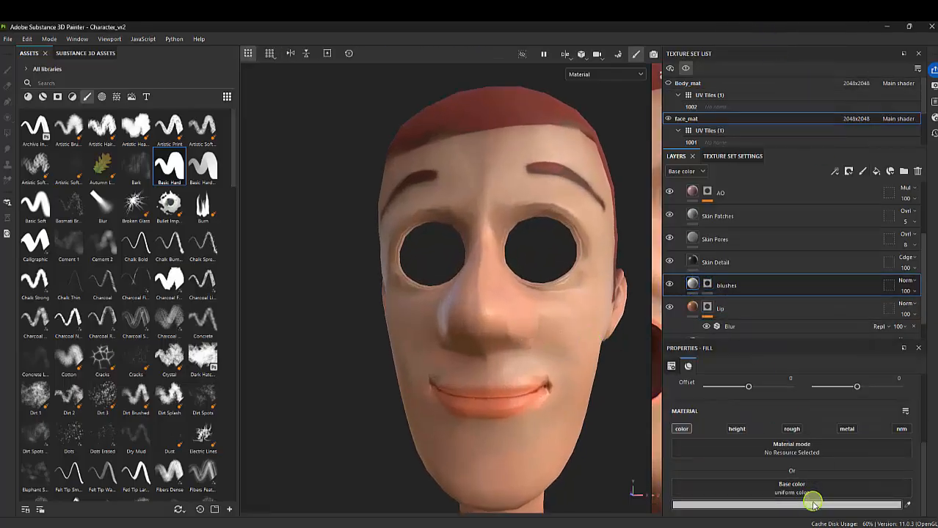
click(812, 504)
click(763, 268)
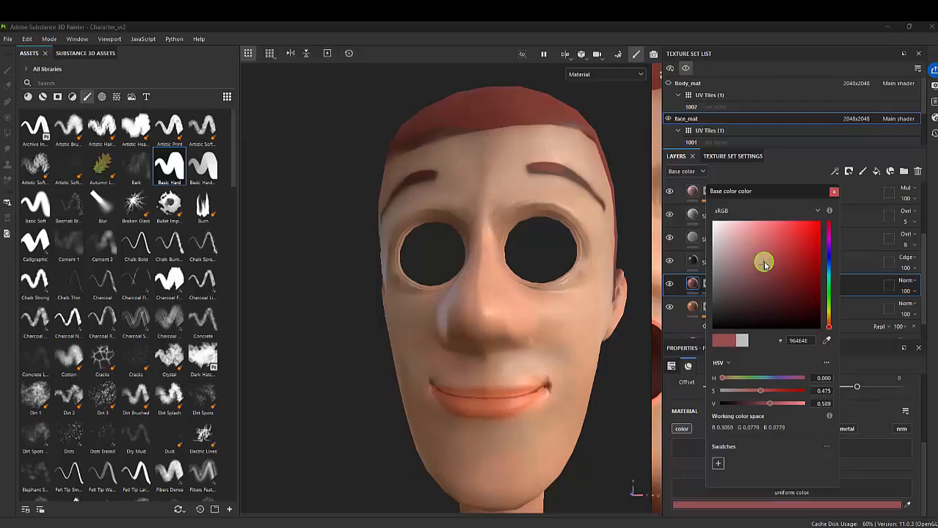
click(833, 193)
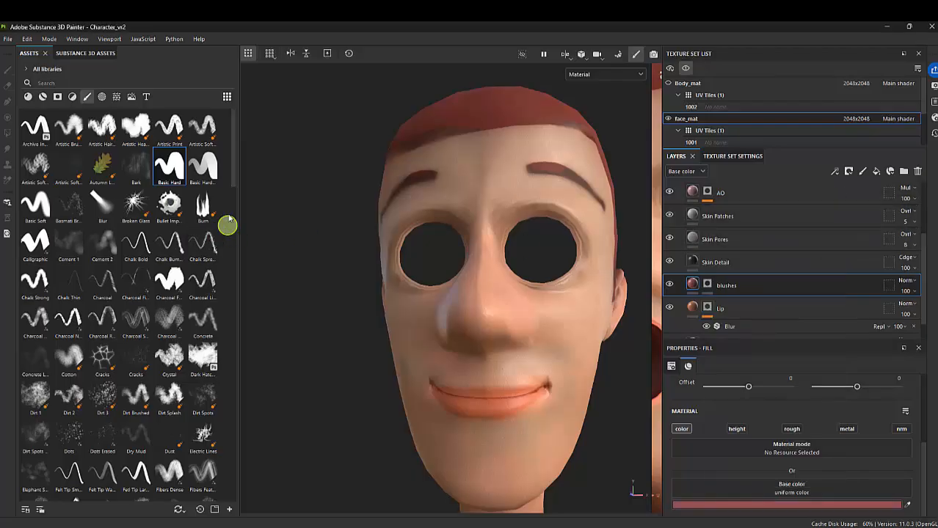
Paint a round blush on each cheek in the blushes layer's mask with the Basic Soft brush at size 3.89
click(37, 205)
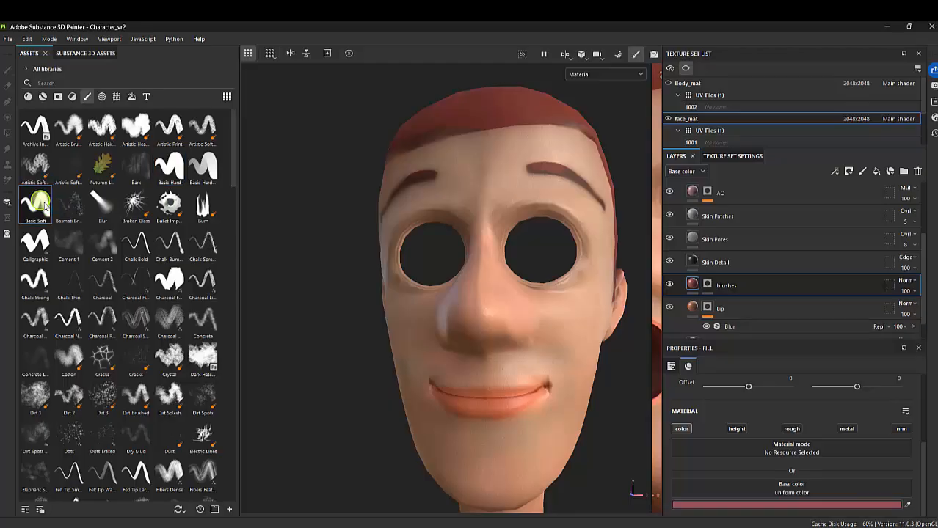
click(706, 284)
drag(391, 58, 371, 58)
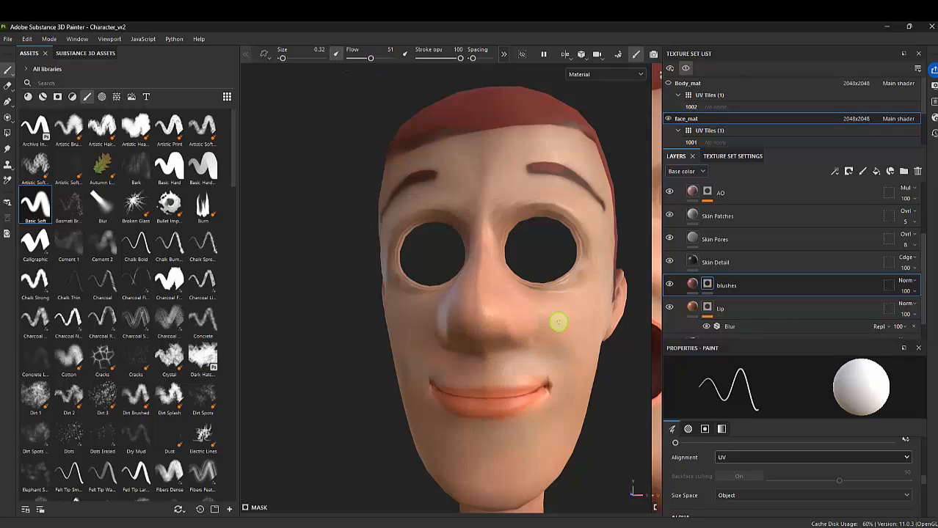
ctrl+right_drag(559, 335, 563, 337)
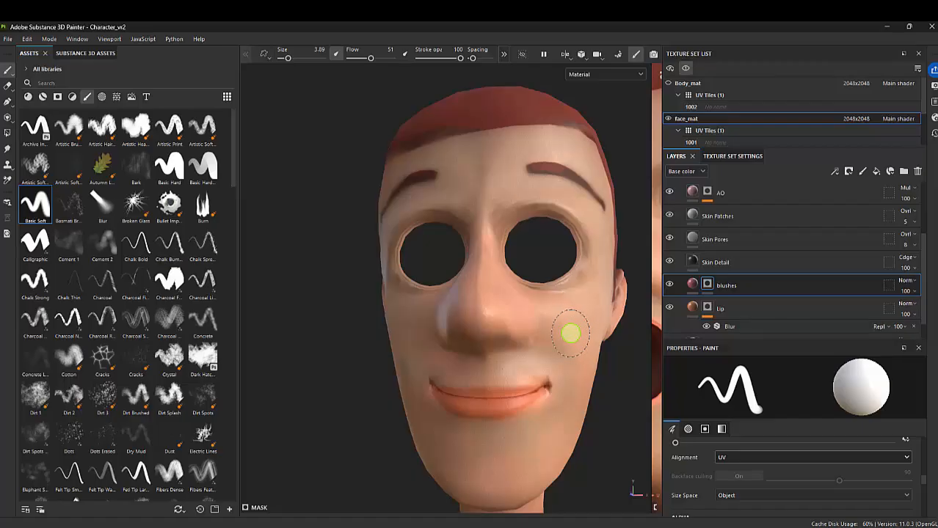
drag(570, 334, 566, 332)
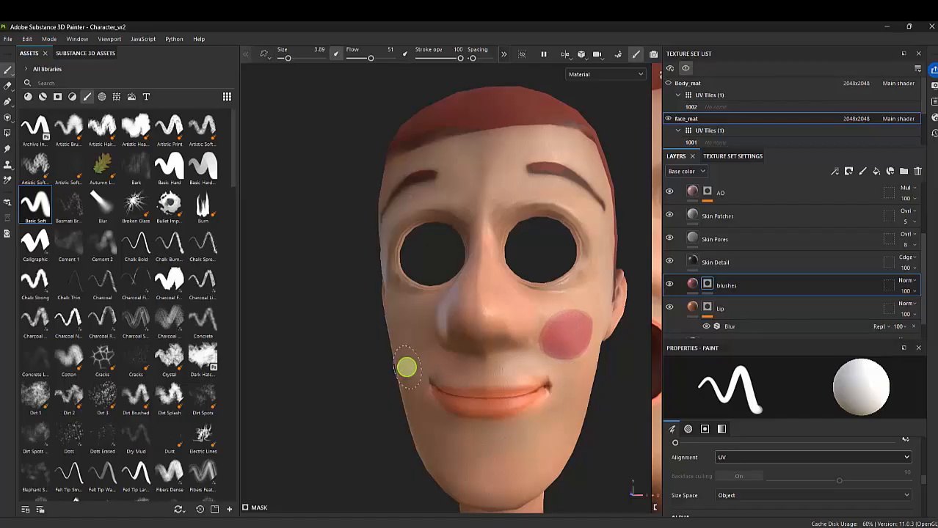
mouse_move(387, 336)
alt+mouse_down()
mouse_move(412, 329)
mouse_move(390, 331)
mouse_move(403, 333)
alt+mouse_up()
Add a Blur filter to the blushes layer's mask and set its intensity to 6.66
mouse_move(497, 349)
alt+mouse_down()
mouse_move(393, 337)
mouse_move(387, 310)
mouse_move(485, 319)
mouse_move(473, 325)
alt+mouse_up()
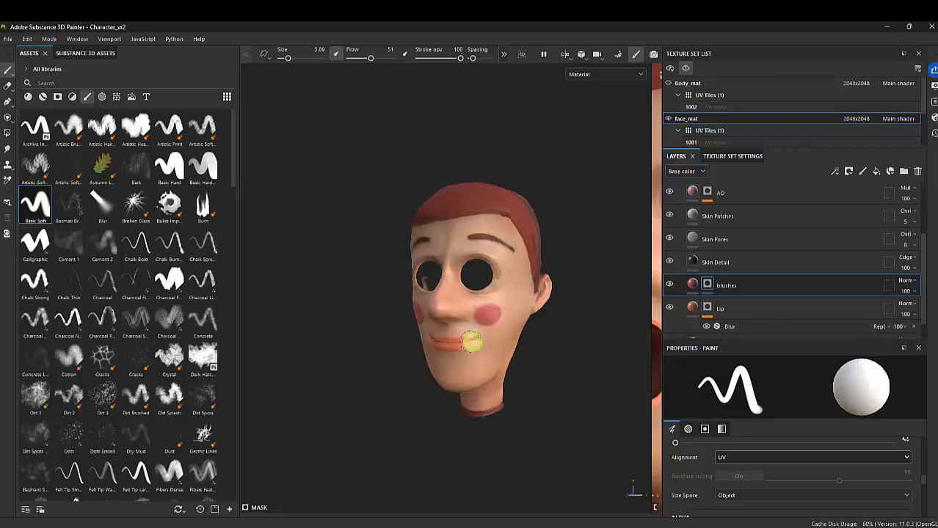
right_click(706, 285)
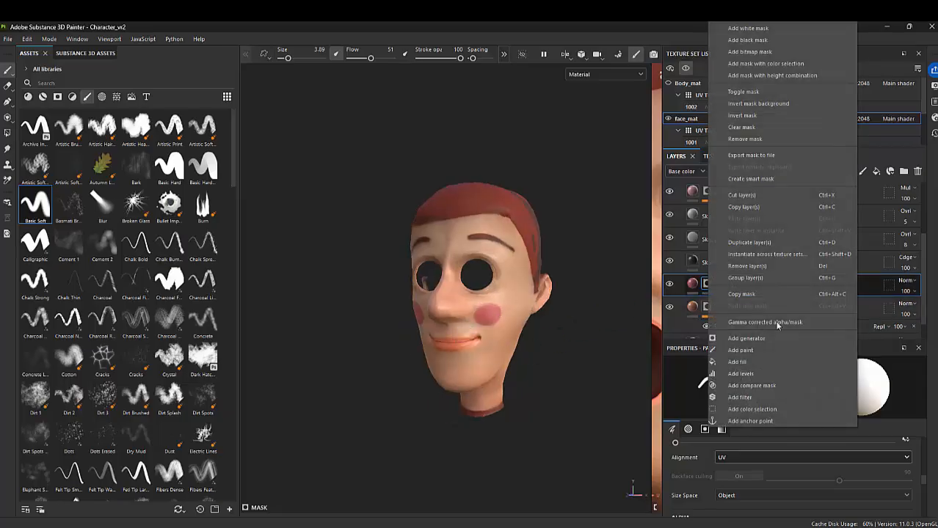
click(805, 397)
click(797, 400)
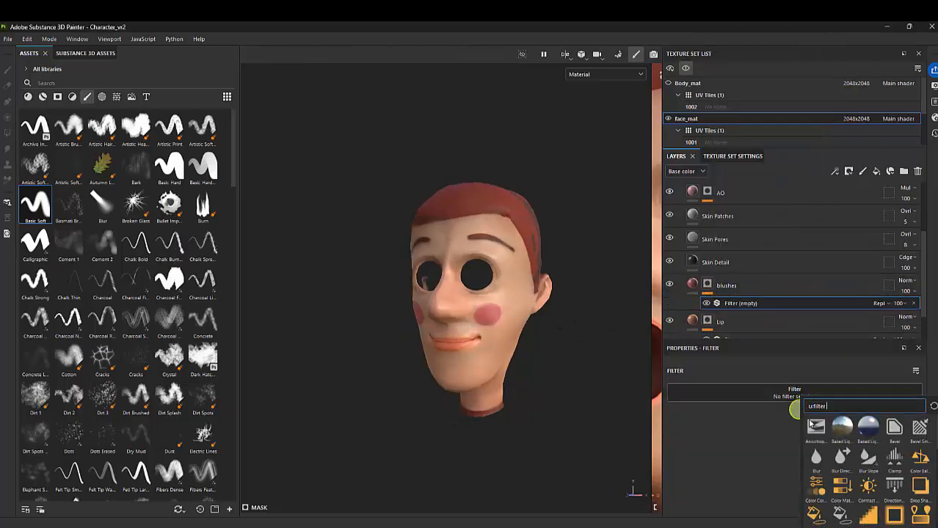
click(815, 457)
drag(812, 452, 722, 445)
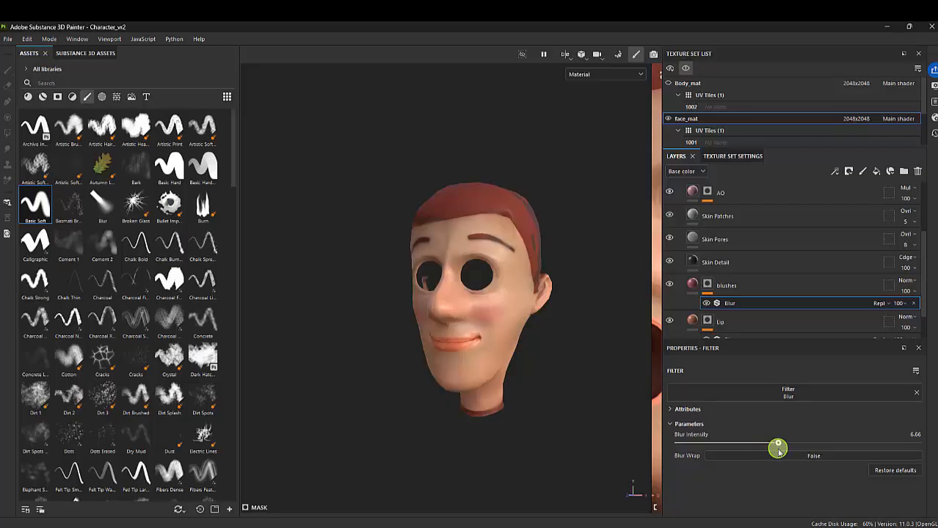
Show all texture sets again and check the softened blushes on the full character
click(683, 72)
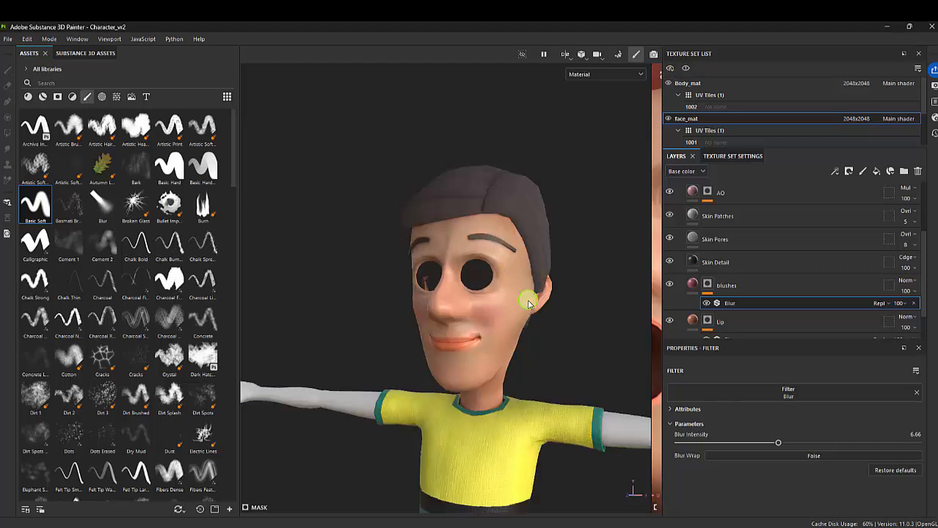
alt+drag(499, 345, 561, 327)
alt+right_drag(561, 327, 519, 318)
alt+middle_drag(518, 318, 479, 280)
alt+drag(479, 280, 456, 280)
alt+right_drag(456, 280, 557, 329)
Set the Lip layer's base color to the duller brown 88644D
click(687, 321)
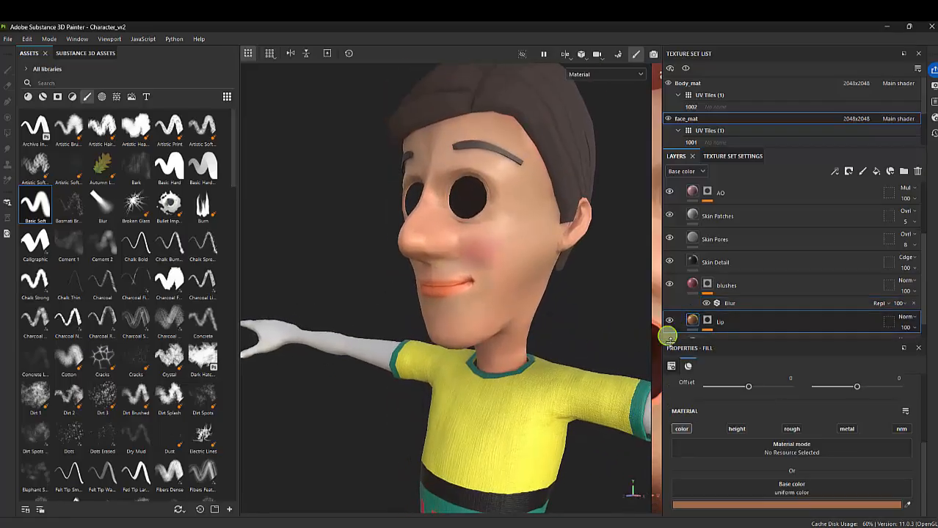
click(785, 504)
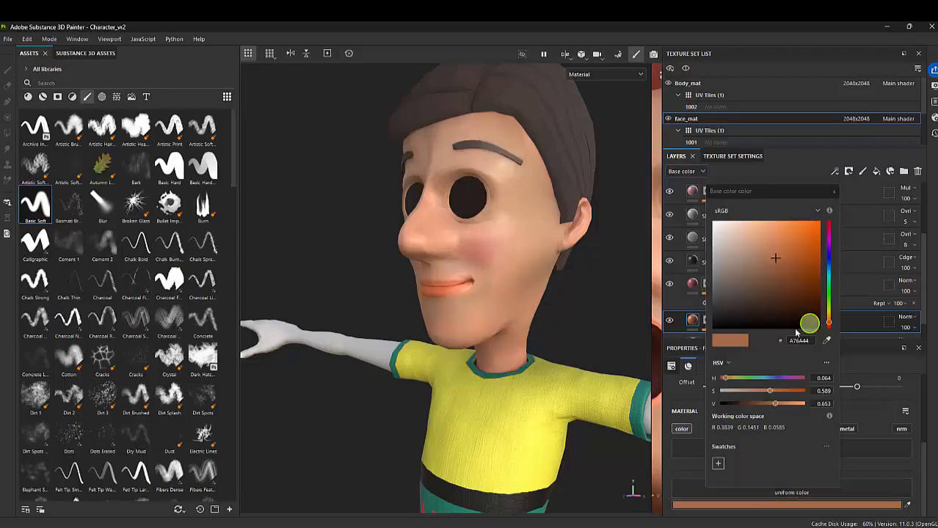
mouse_move(764, 394)
mouse_down()
mouse_move(773, 403)
mouse_move(763, 405)
mouse_up()
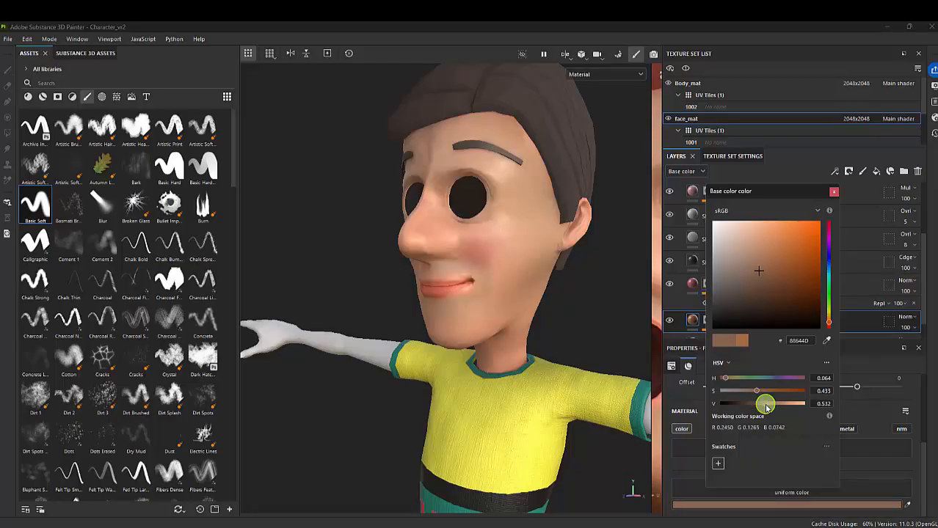
click(833, 191)
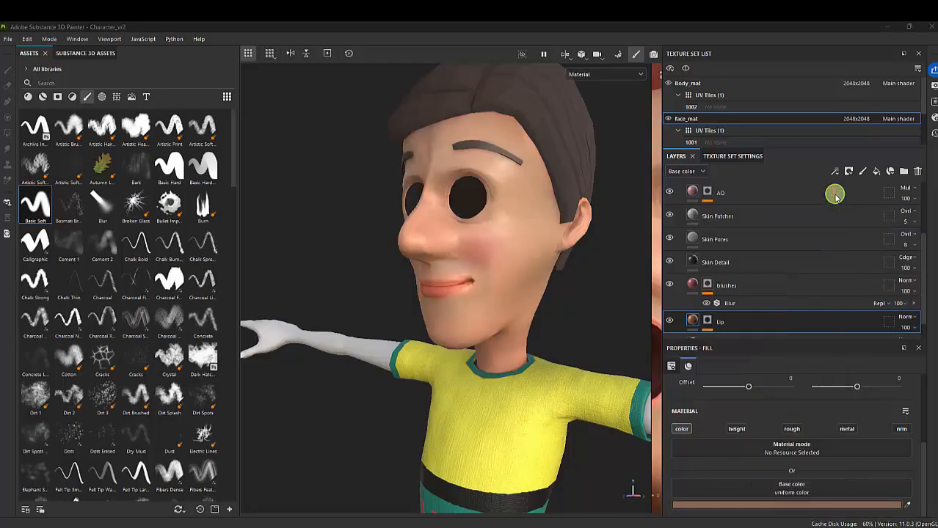
Examine the muted lip color and the cheek blushes on the character from several angles and distances
scroll(534, 250, down, 7)
alt+drag(534, 253, 461, 274)
scroll(434, 219, down, 4)
alt+middle_drag(497, 245, 434, 206)
alt+right_drag(434, 209, 630, 307)
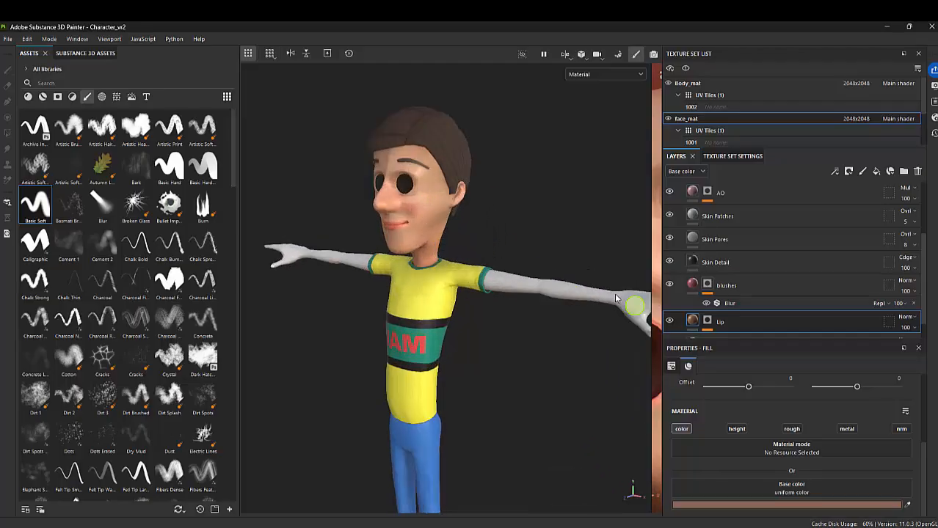
alt+right_drag(471, 232, 524, 250)
alt+drag(390, 218, 444, 246)
alt+right_drag(444, 247, 482, 279)
mouse_move(482, 280)
alt+mouse_down()
mouse_move(366, 268)
mouse_move(470, 273)
alt+mouse_up()
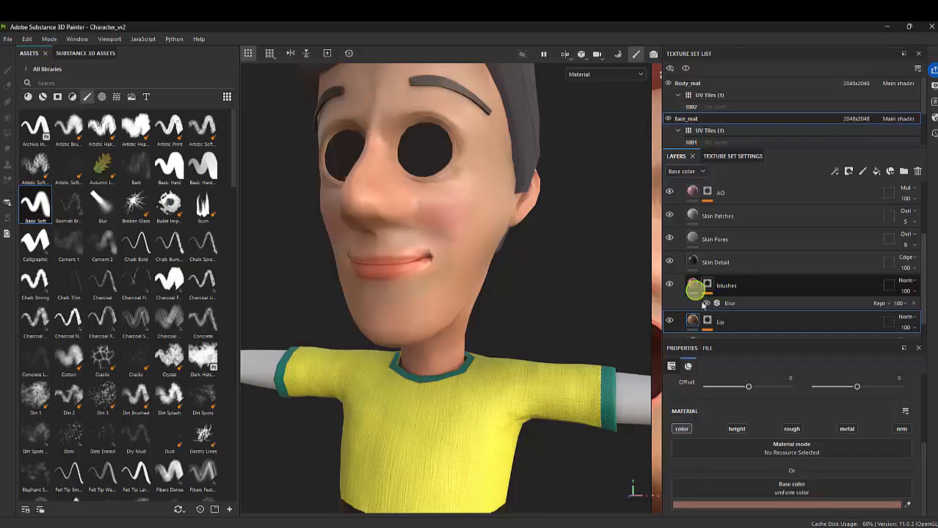
Enable the roughness channel on the Lip layer and set its roughness to 0.2697
click(797, 432)
scroll(806, 423, down, 1)
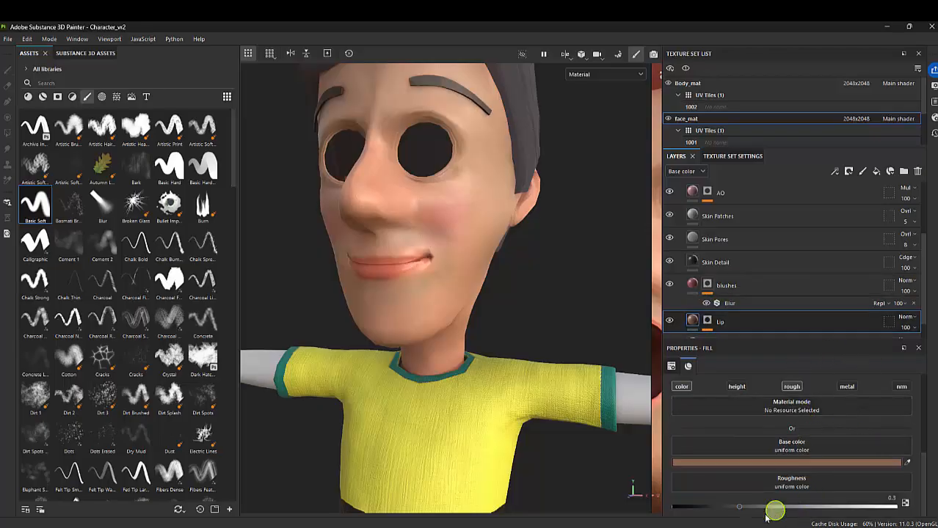
drag(765, 518, 747, 512)
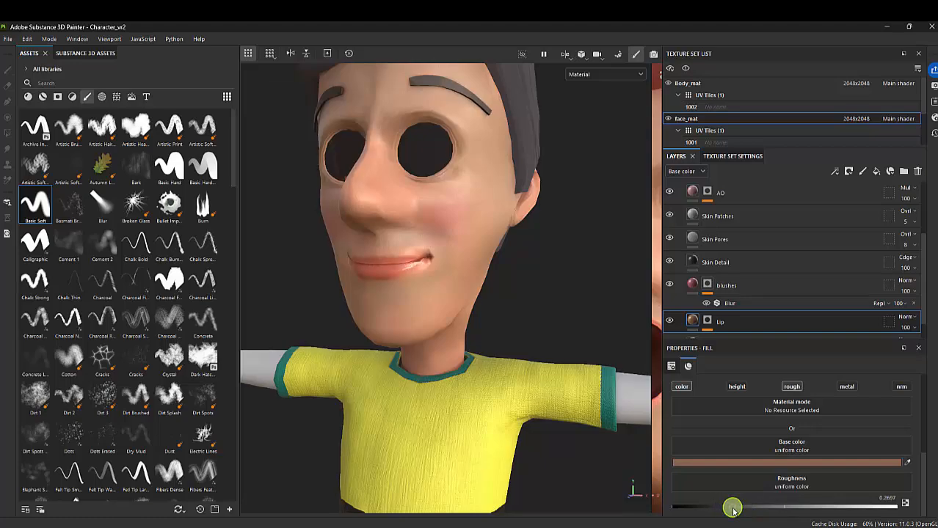
Examine the shine of the lips up close and the face's overall look on the full character
alt+right_drag(417, 286, 438, 268)
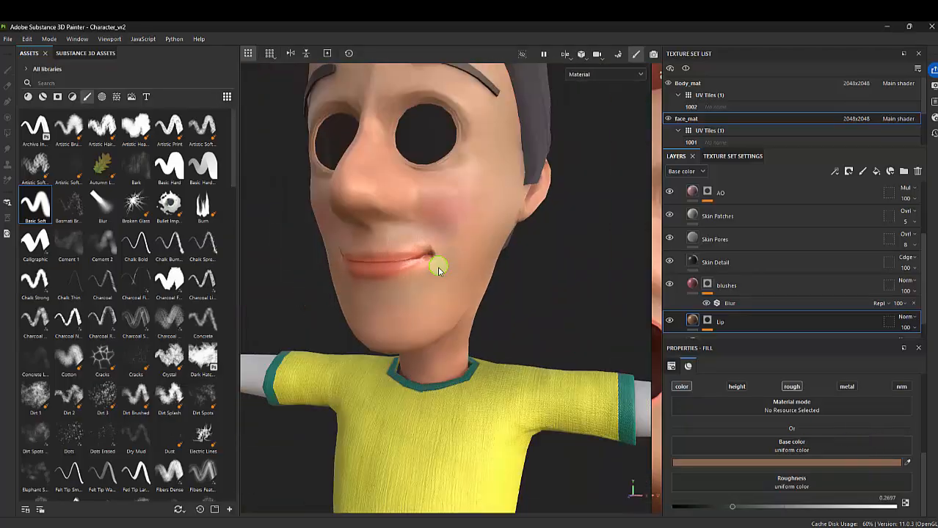
alt+drag(438, 268, 477, 280)
alt+right_drag(477, 280, 308, 220)
alt+drag(469, 286, 360, 283)
alt+right_drag(441, 282, 330, 246)
alt+right_drag(514, 281, 311, 225)
alt+drag(315, 226, 413, 233)
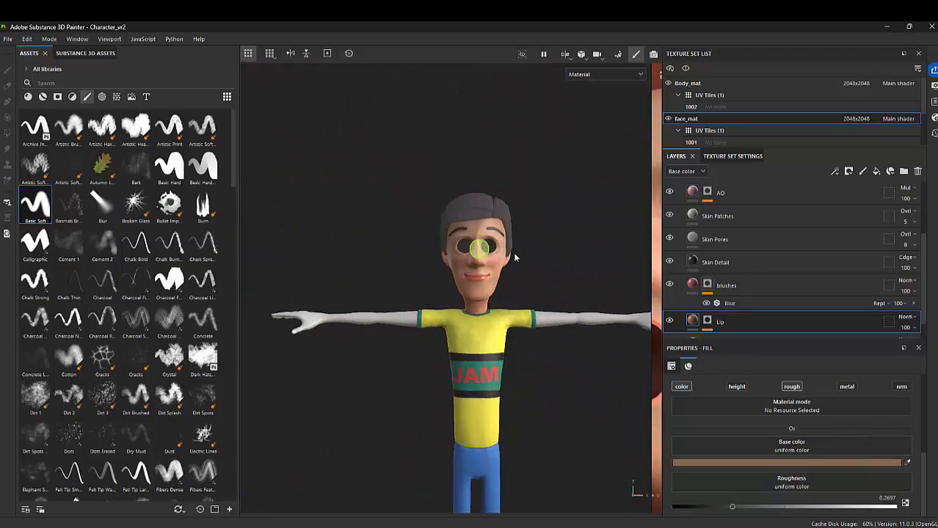
alt+drag(515, 258, 540, 271)
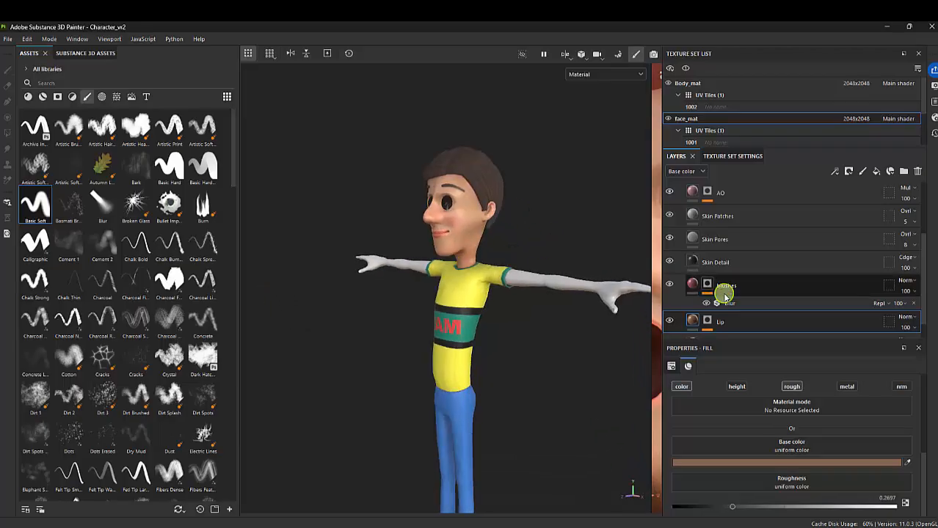
Collapse the Skin Face folder in the face_mat layer stack and check the finished face on the model
scroll(744, 287, up, 3)
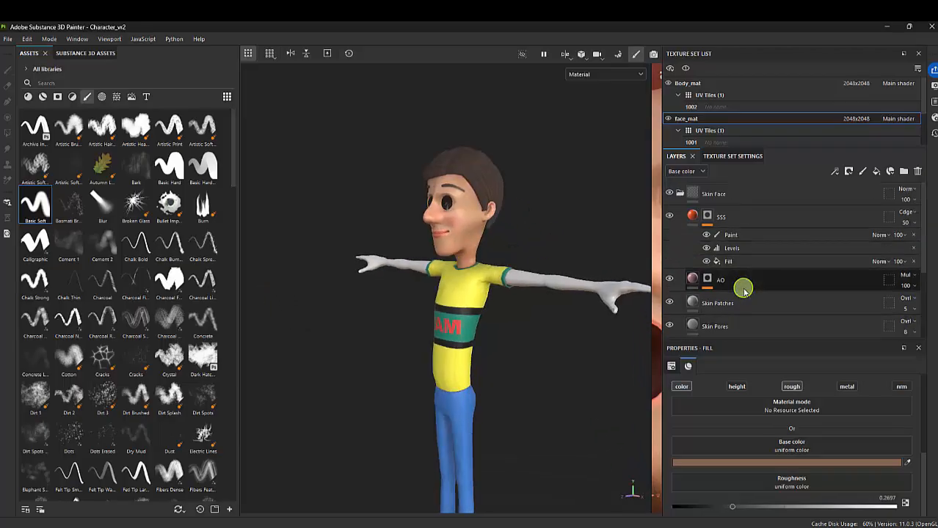
alt+drag(616, 279, 562, 251)
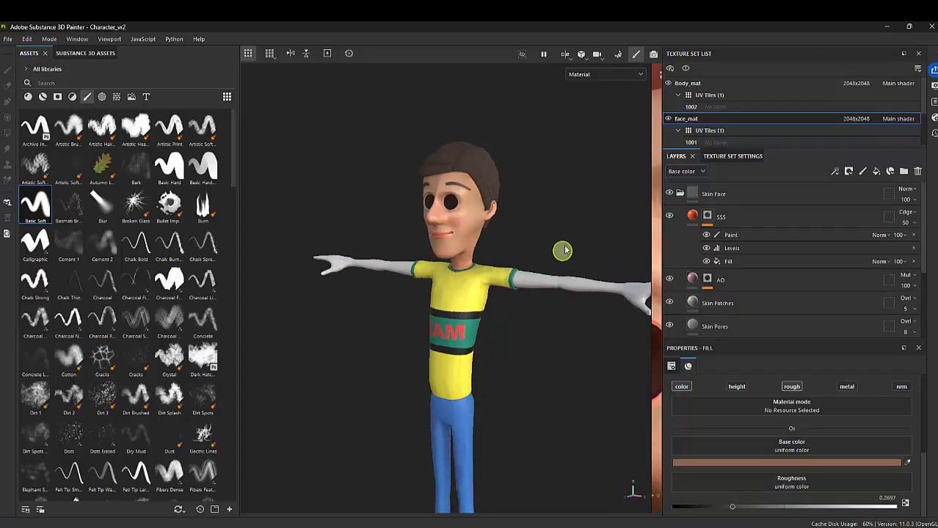
click(680, 194)
alt+drag(469, 206, 522, 212)
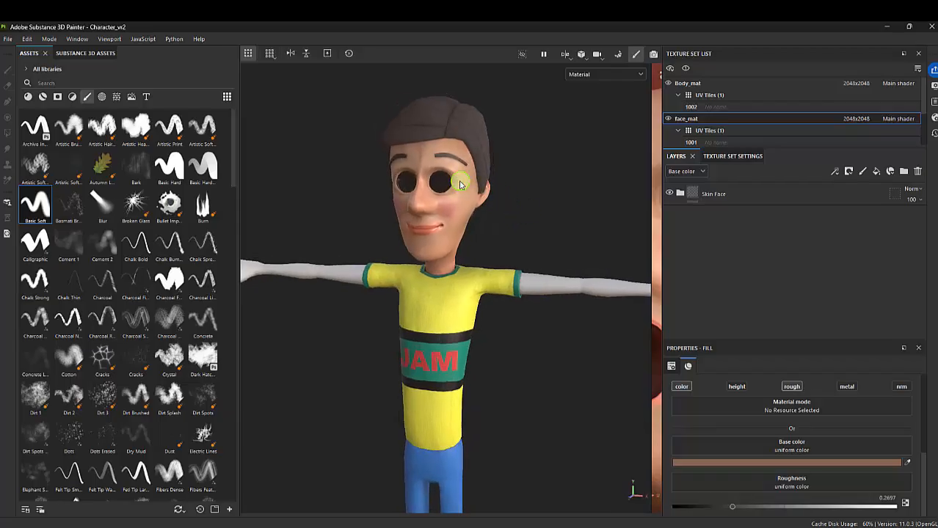
alt+drag(460, 184, 497, 211)
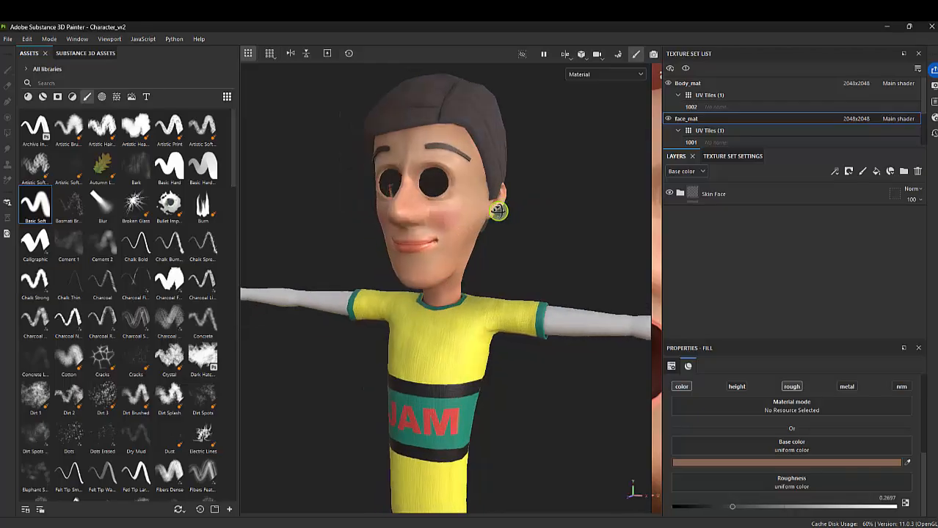
click(720, 198)
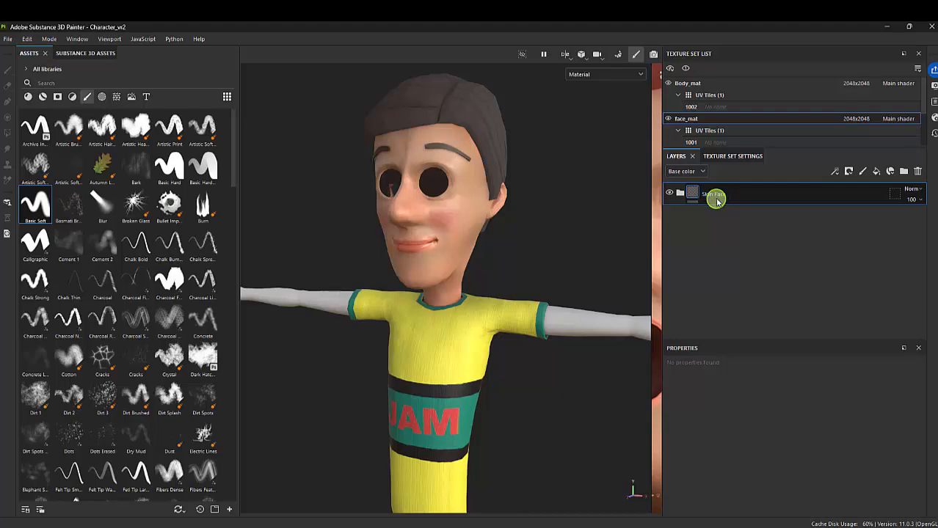
right_click(712, 198)
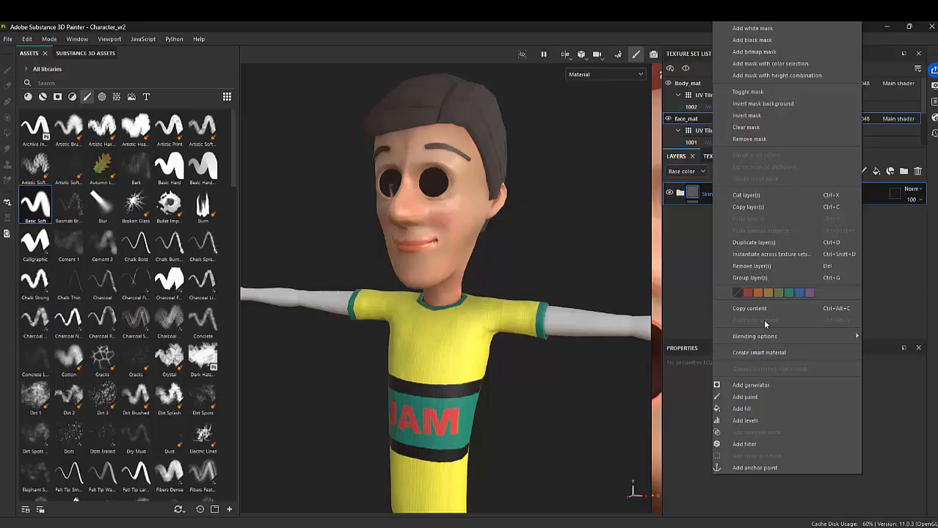
click(671, 263)
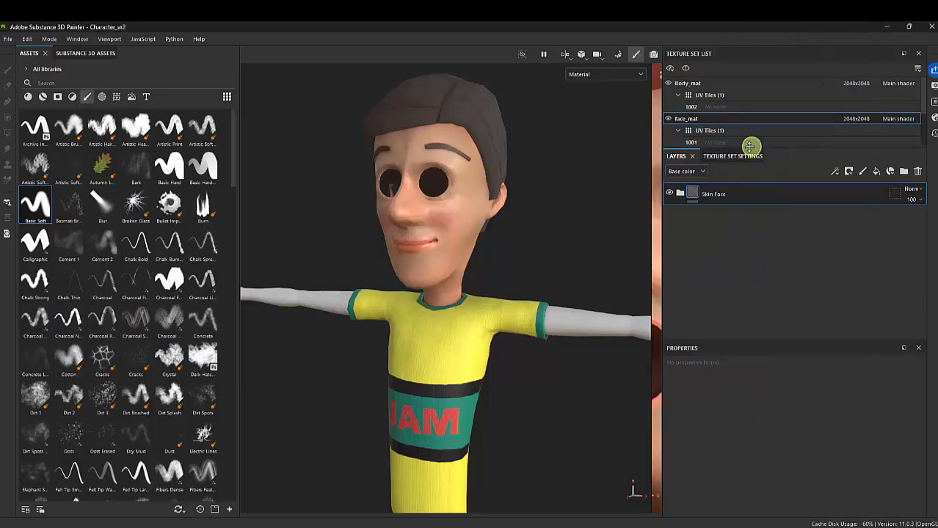
scroll(739, 129, down, 1)
scroll(736, 138, up, 1)
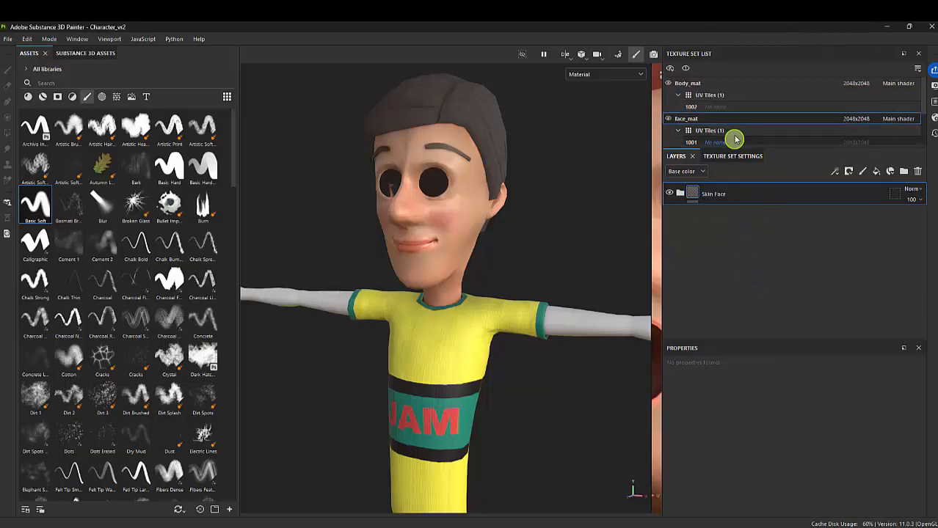
Switch to the Body_mat texture set and collapse its FABRIC folder
click(697, 86)
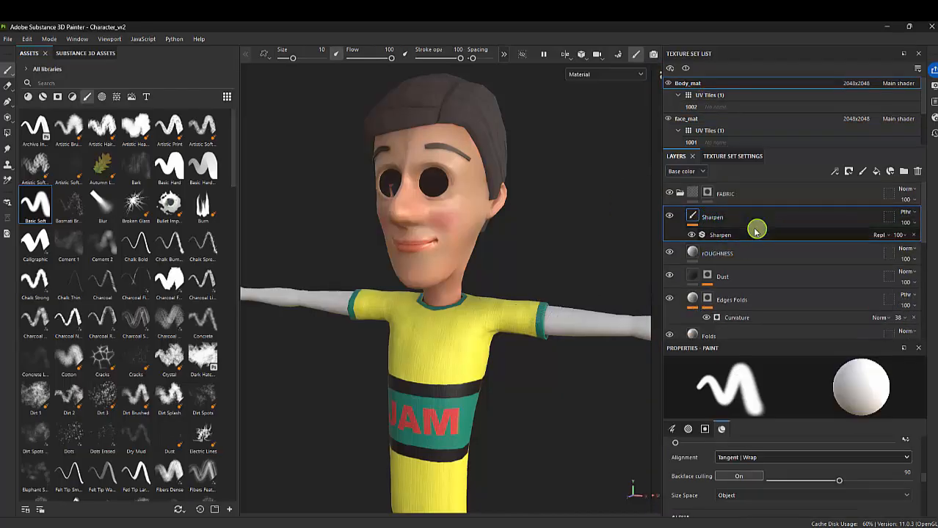
alt+right_drag(527, 304, 442, 294)
alt+middle_drag(442, 294, 403, 247)
alt+right_drag(488, 266, 471, 270)
alt+drag(470, 269, 438, 284)
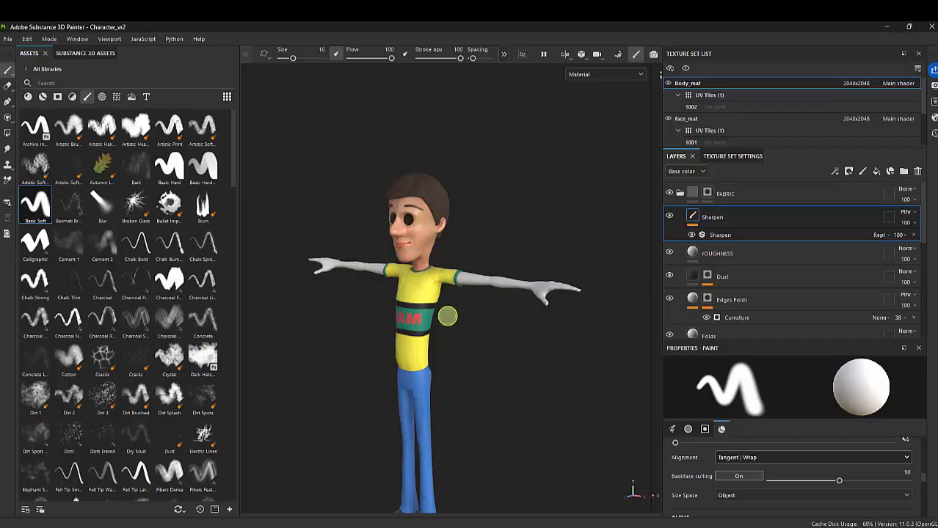
alt+drag(447, 316, 485, 255)
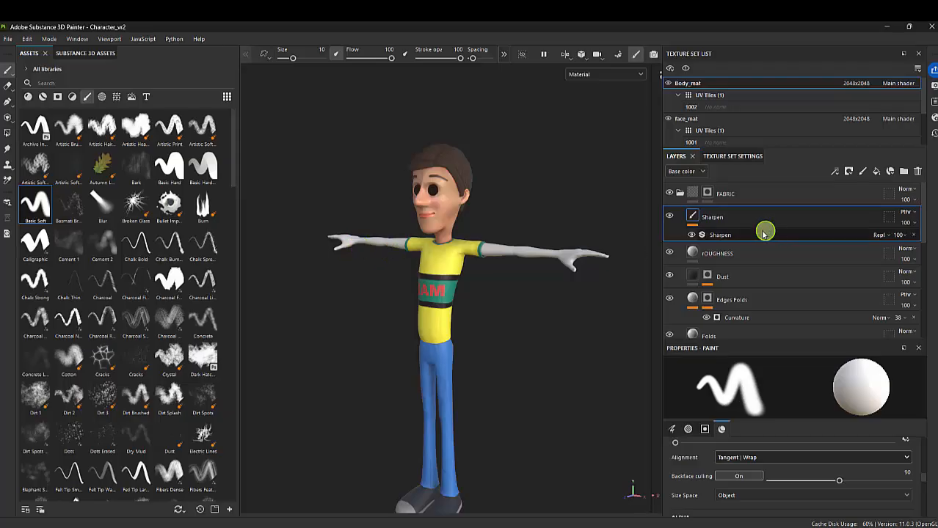
double_click(725, 220)
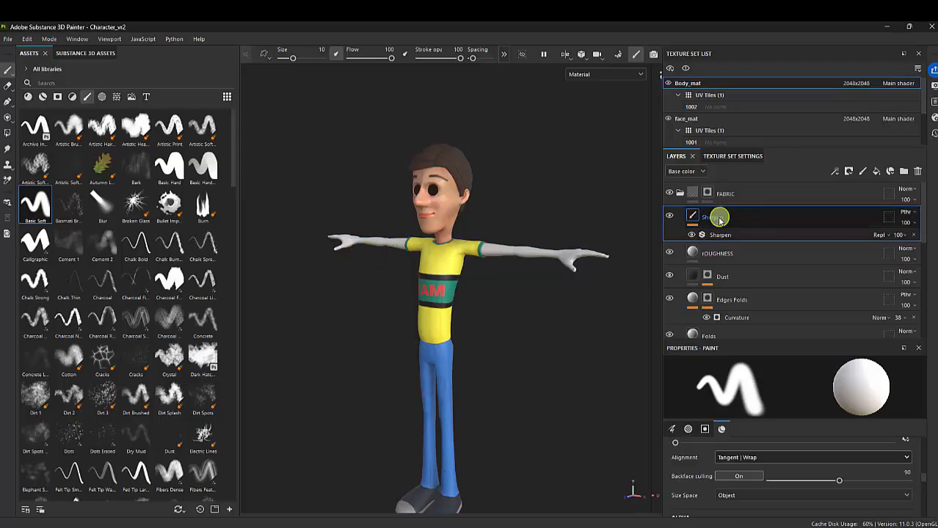
click(680, 193)
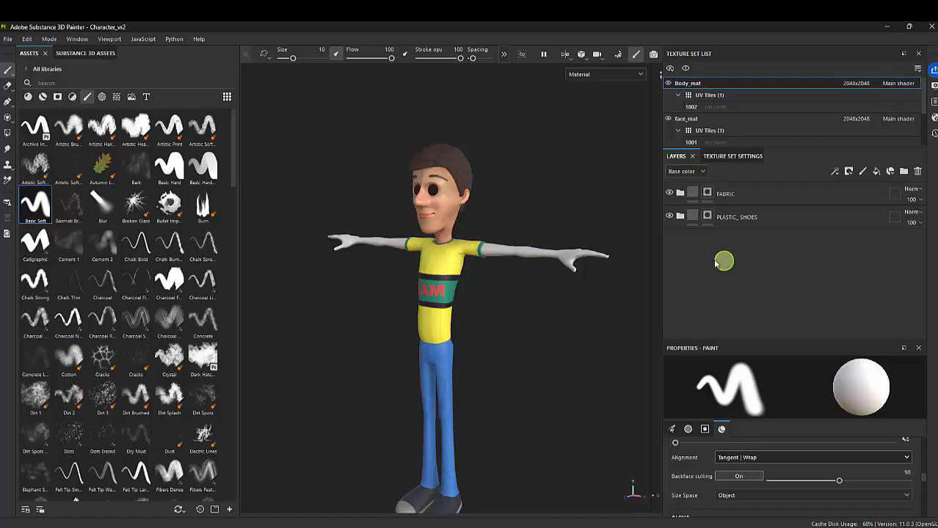
Toggle the FABRIC and PLASTIC_SHOES folders off and on to check what each one covers on the body
click(670, 194)
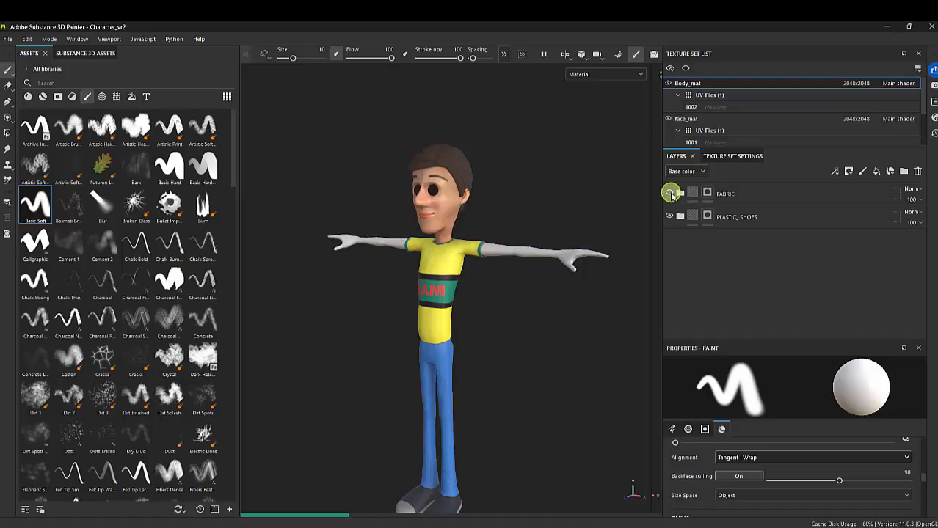
click(669, 194)
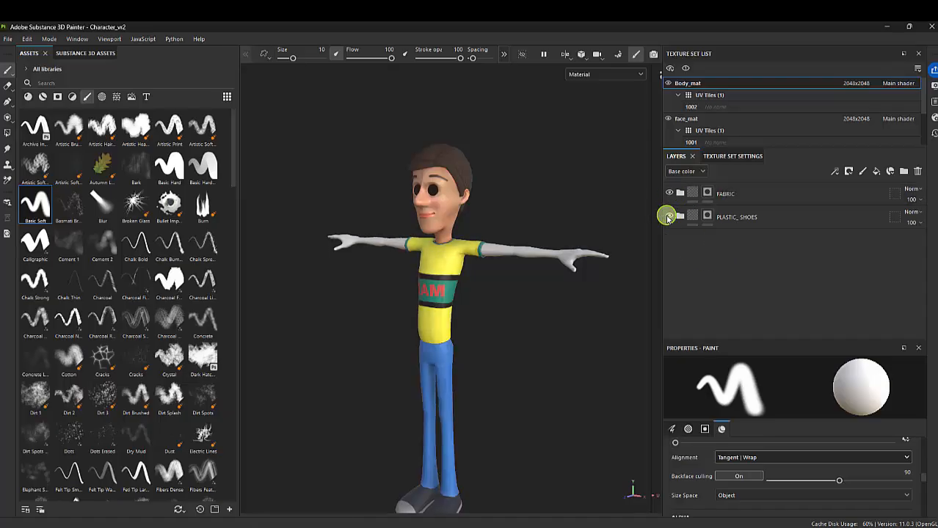
click(668, 217)
click(668, 218)
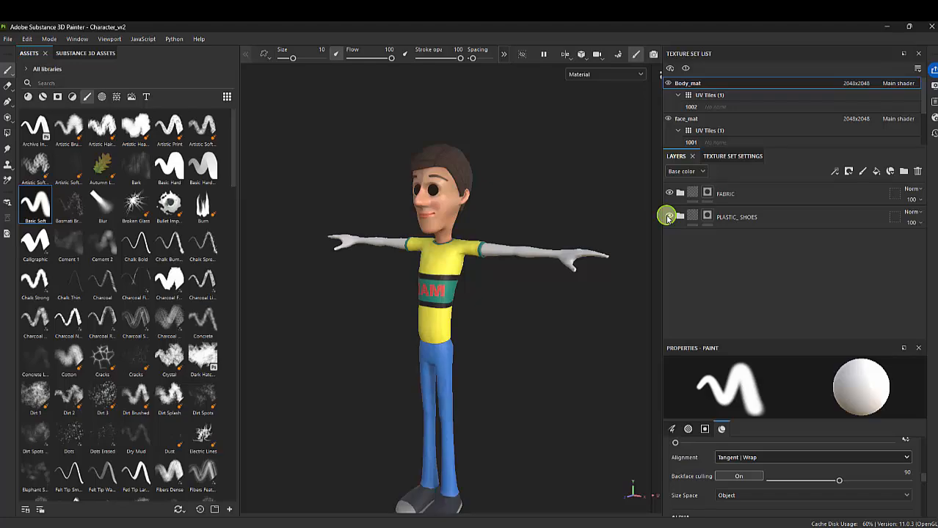
Try pasting the copied Skin Face folder into the Body_mat stack, placing it above FABRIC, and collapse the FABRIC folder
right_click(710, 252)
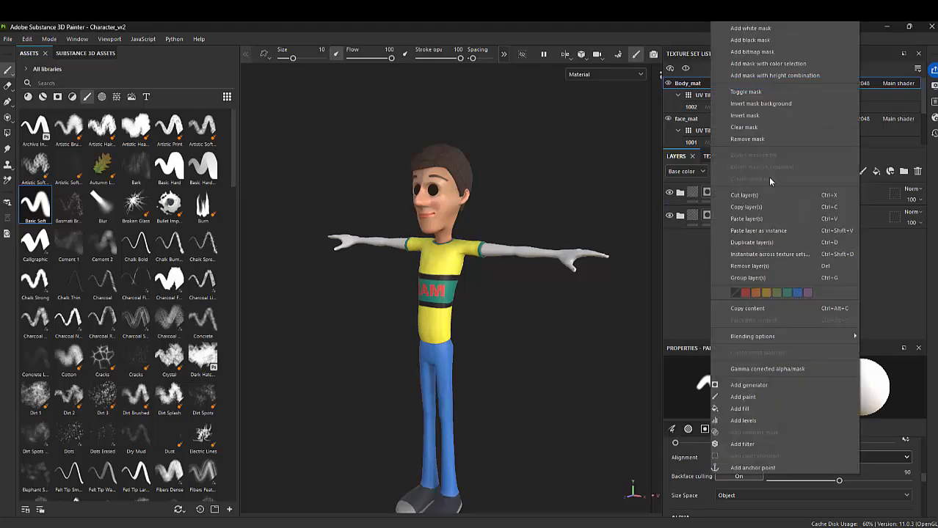
click(747, 219)
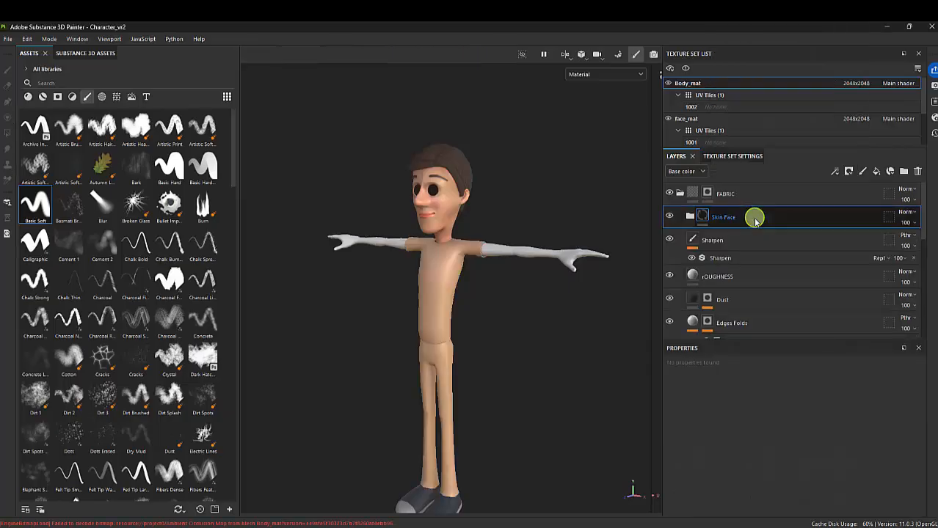
drag(728, 213, 702, 188)
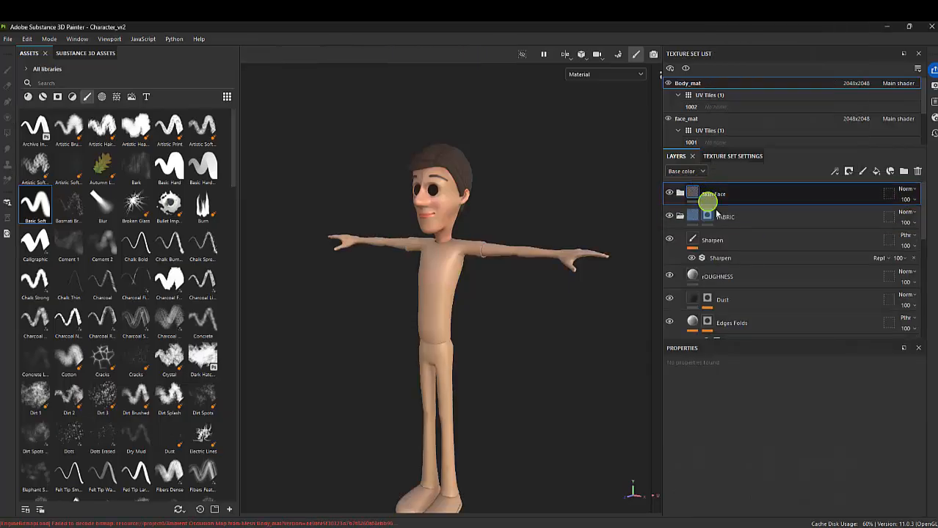
click(680, 217)
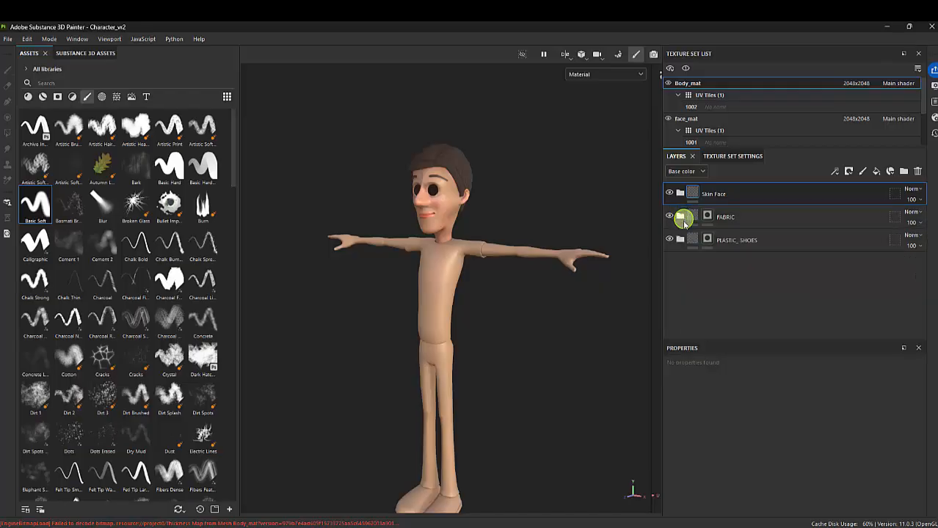
Examine the pasted skin on the arm and torso, toggling Skin Face and hiding the FABRIC and PLASTIC_SHOES folders
alt+right_drag(488, 222, 587, 229)
alt+middle_drag(587, 229, 542, 264)
alt+drag(541, 264, 454, 294)
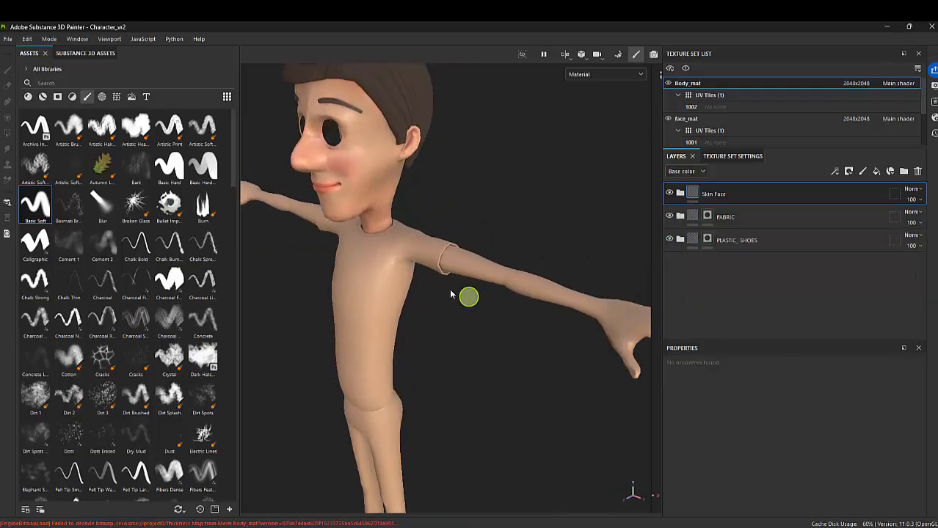
alt+right_drag(476, 241, 628, 350)
alt+drag(623, 350, 529, 275)
click(669, 194)
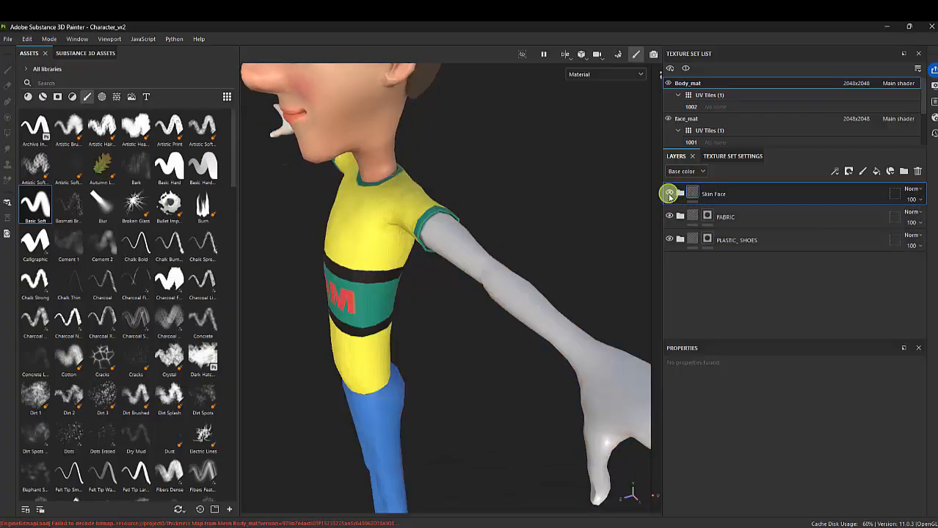
click(669, 194)
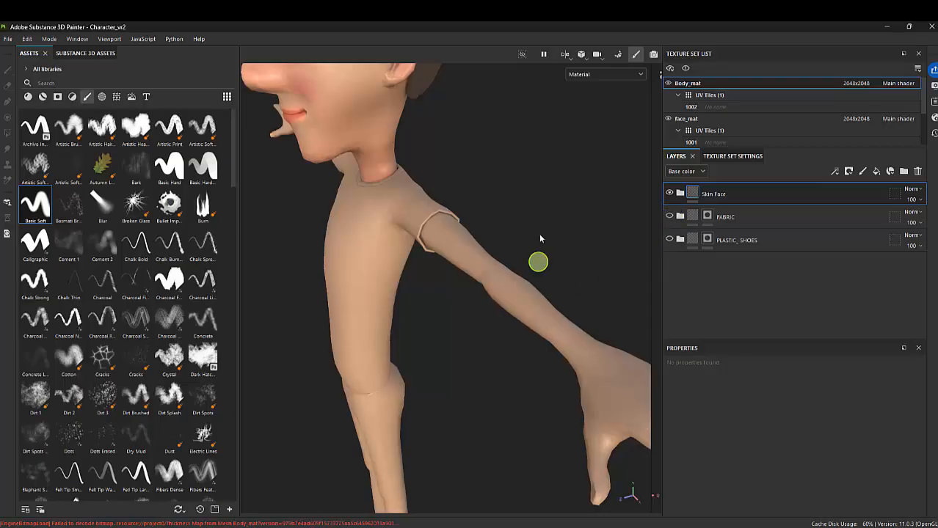
Delete the pasted Skin Face folder from the Body_mat layer stack
alt+drag(540, 238, 463, 203)
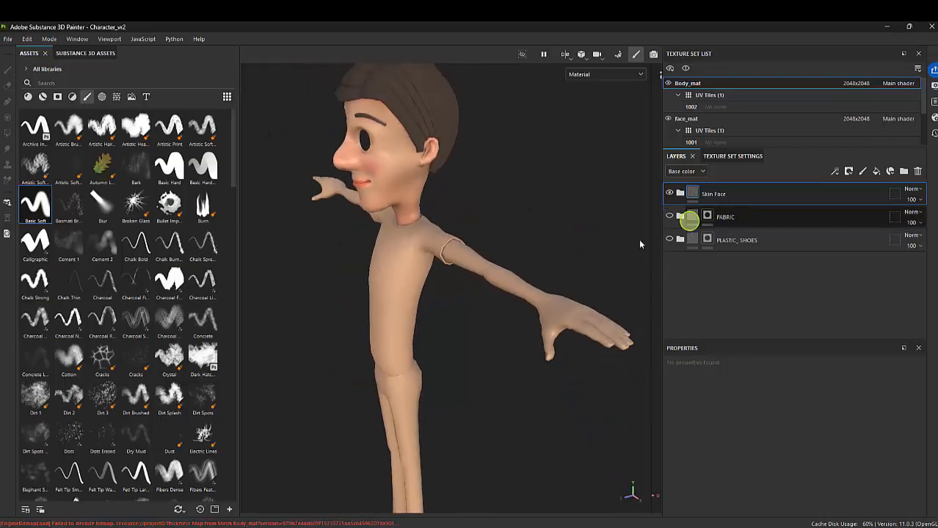
mouse_move(535, 276)
alt+mouse_down()
mouse_move(441, 268)
mouse_move(479, 280)
mouse_move(586, 272)
mouse_move(532, 266)
mouse_move(540, 279)
alt+mouse_up()
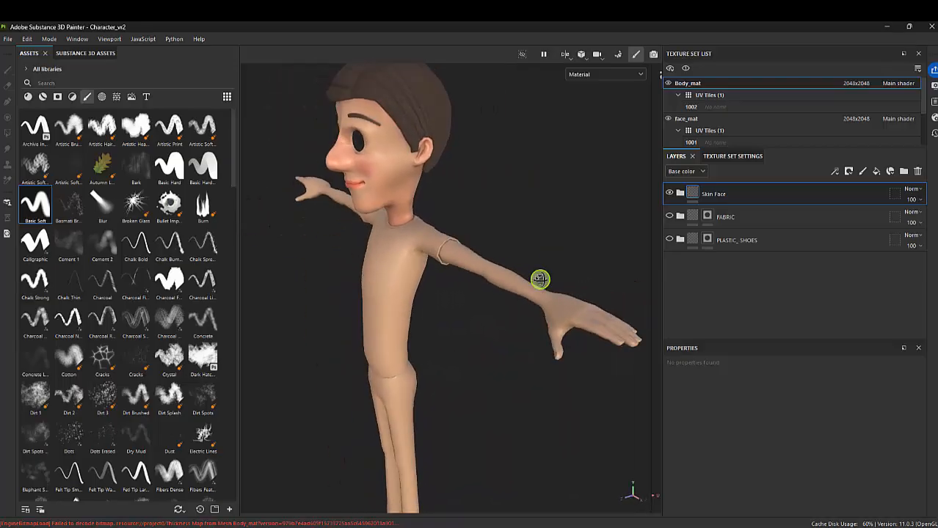
click(719, 195)
click(917, 172)
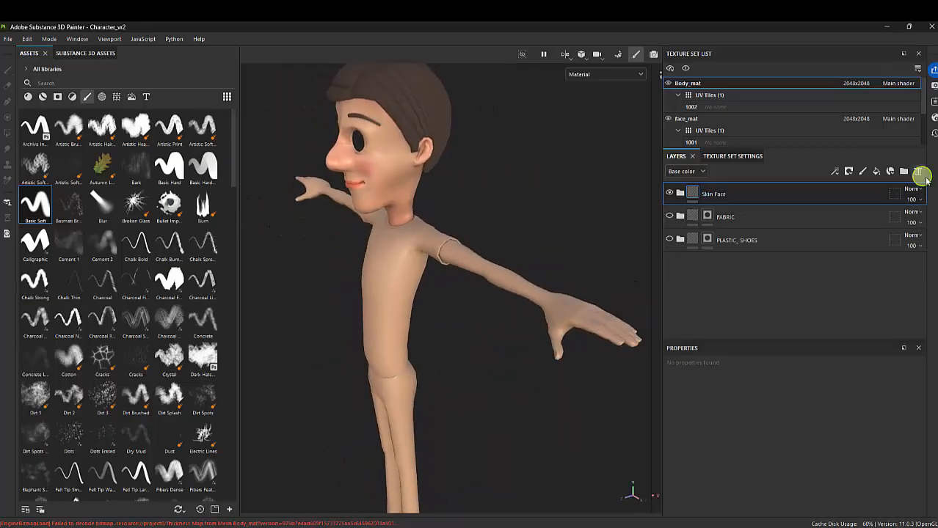
Search the smart materials for "ski" and add Skin Face beneath the PLASTIC_SHOES folder
click(71, 98)
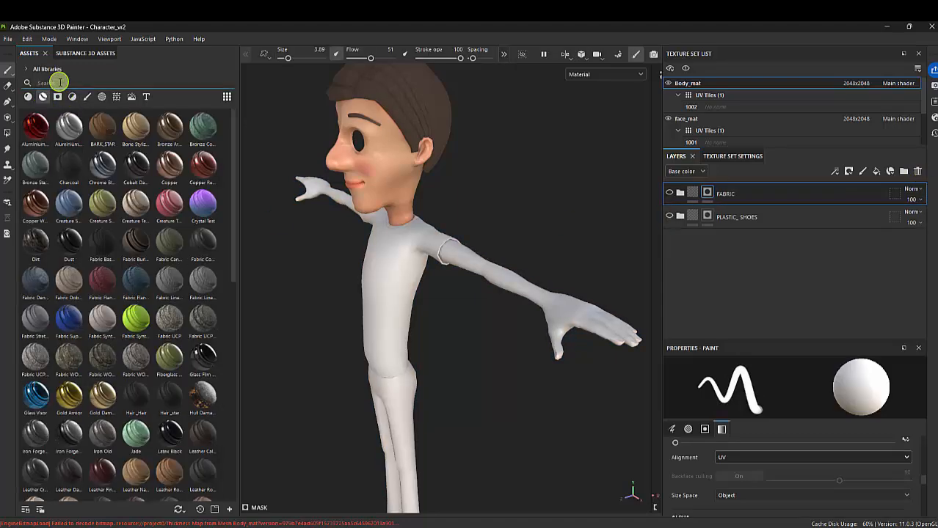
text(sk)
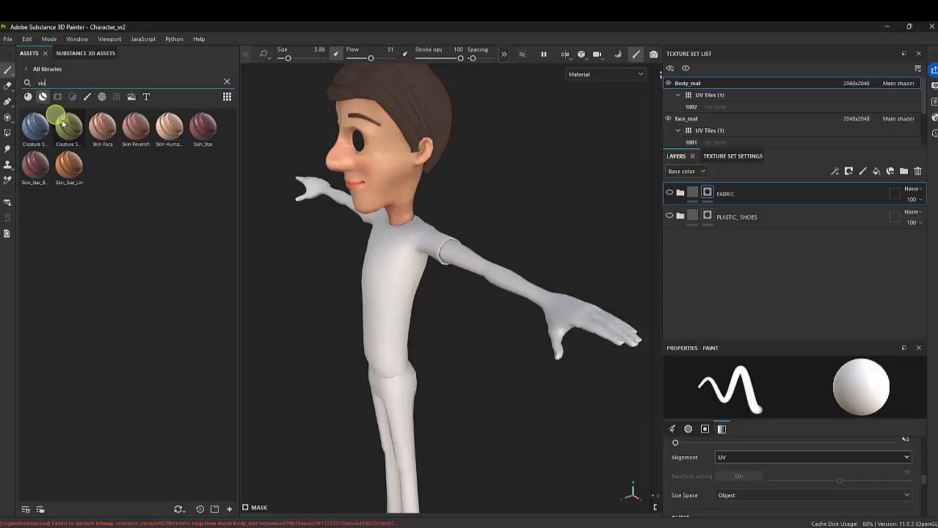
click(101, 128)
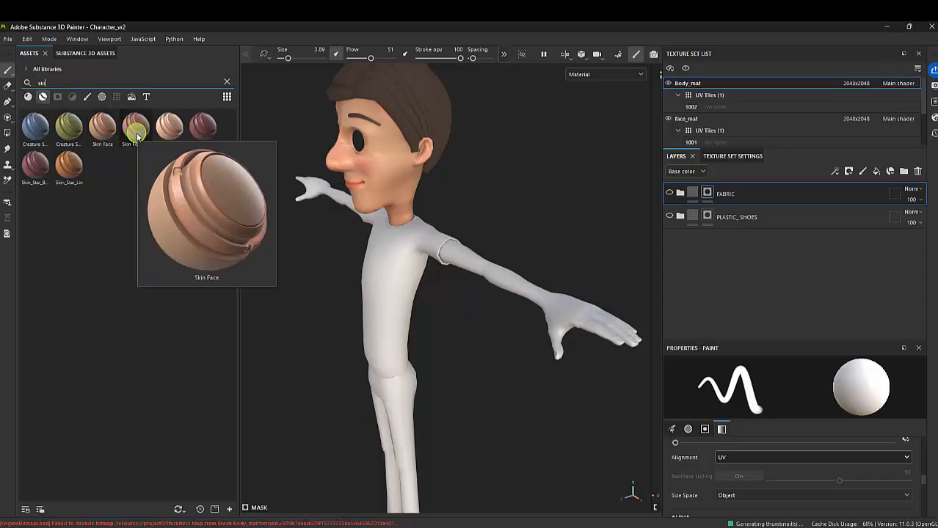
mouse_move(136, 136)
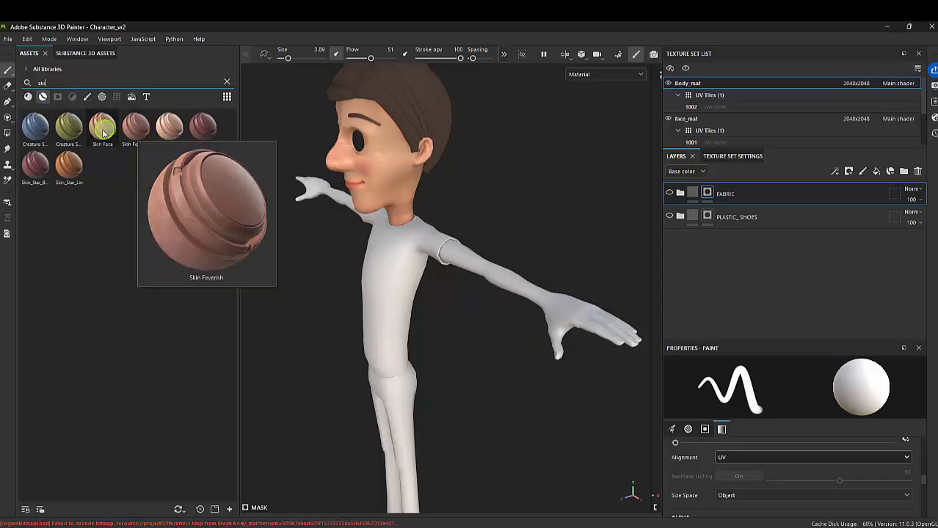
mouse_move(103, 131)
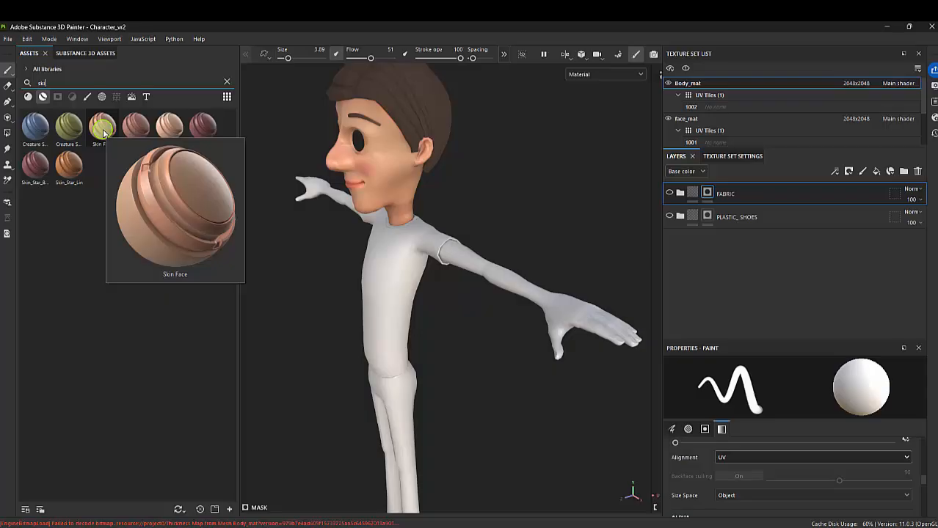
drag(102, 131, 710, 269)
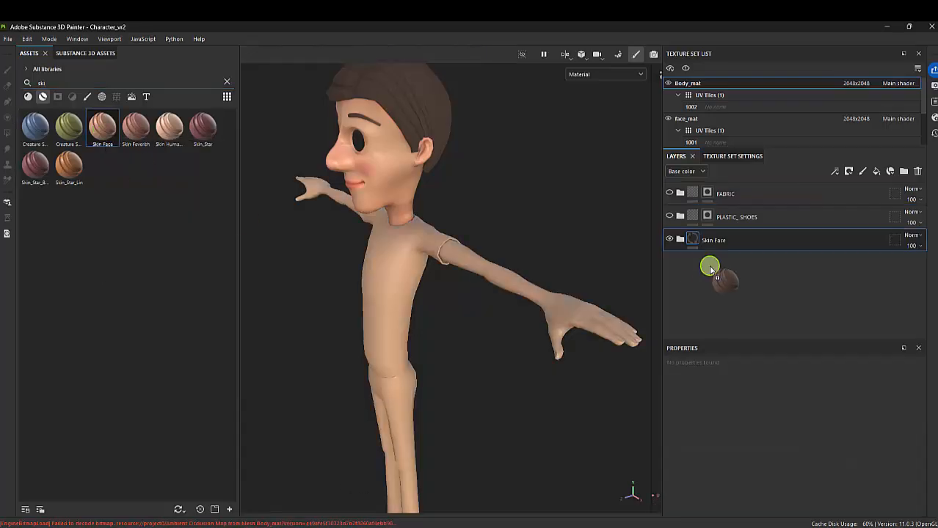
Add a black mask to the Skin Face folder and reveal one arm using Polygon Fill in UV chunk mode
alt+drag(516, 280, 472, 290)
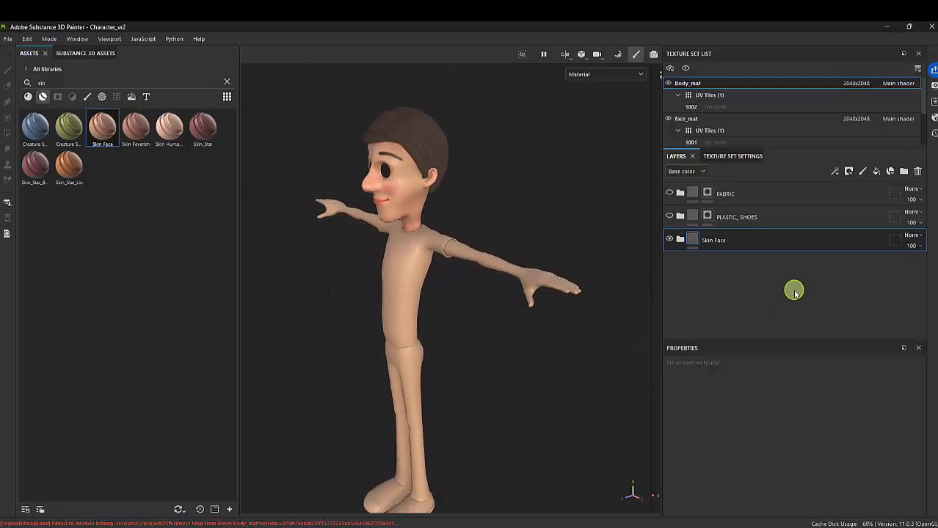
alt+drag(564, 292, 528, 271)
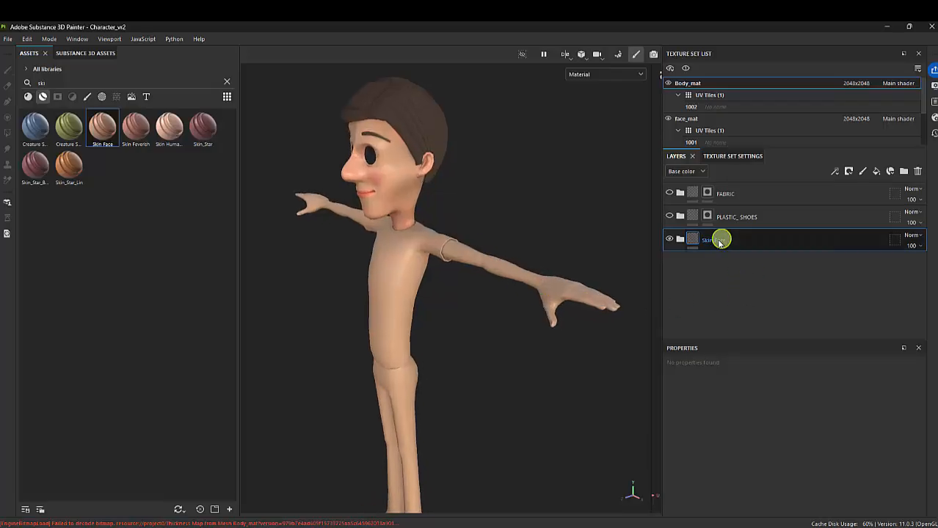
right_click(713, 242)
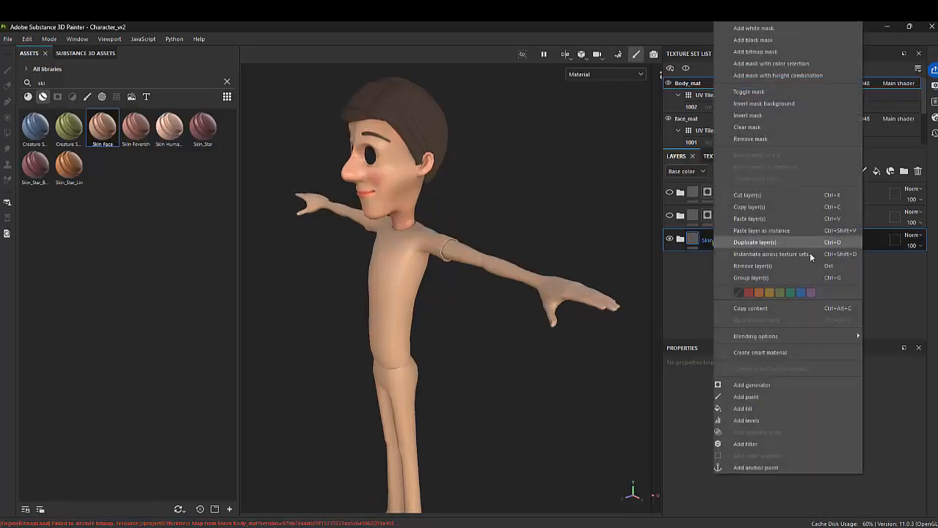
click(757, 46)
click(8, 131)
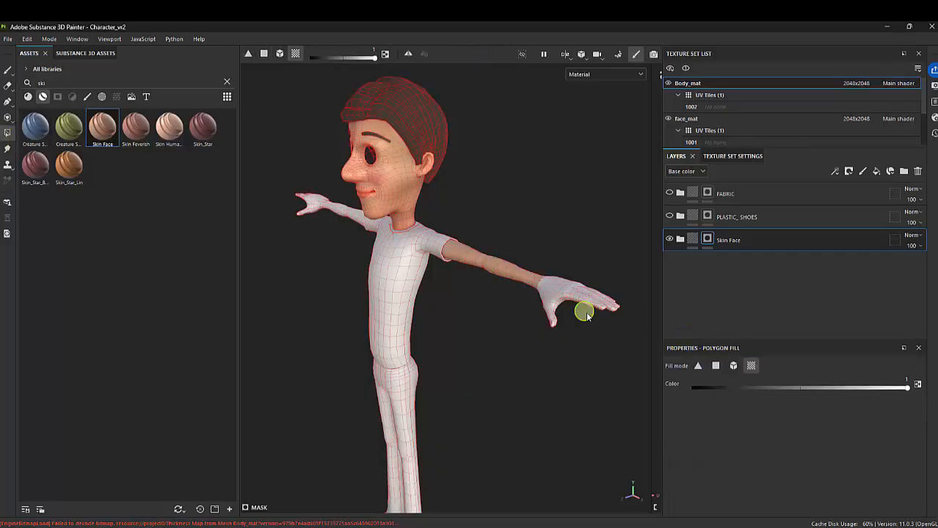
Fill the remaining arm and hands in the Skin Face mask, leaving the shirt, trousers and shoes masked out
alt+drag(507, 350, 453, 256)
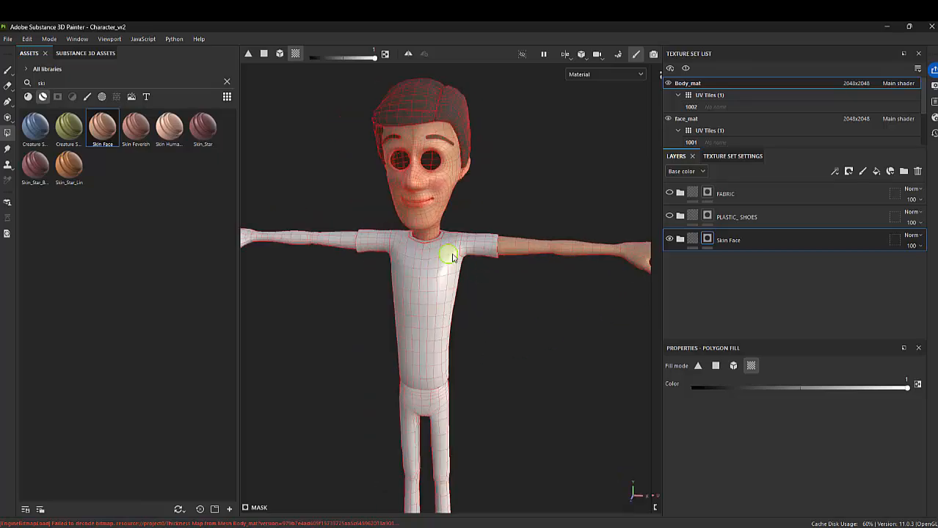
alt+middle_drag(293, 334, 460, 337)
drag(320, 172, 479, 380)
alt+drag(413, 313, 402, 282)
scroll(508, 297, down, 3)
alt+middle_drag(508, 293, 412, 300)
scroll(412, 299, down, 2)
alt+drag(534, 318, 610, 296)
Make the PLASTIC_SHOES and FABRIC folders visible again and switch back to the Paint tool
click(669, 215)
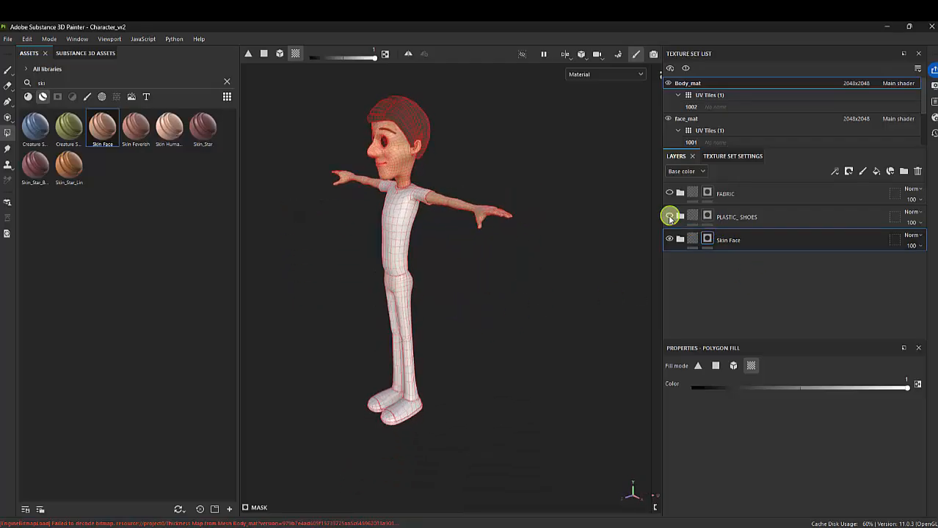
click(669, 193)
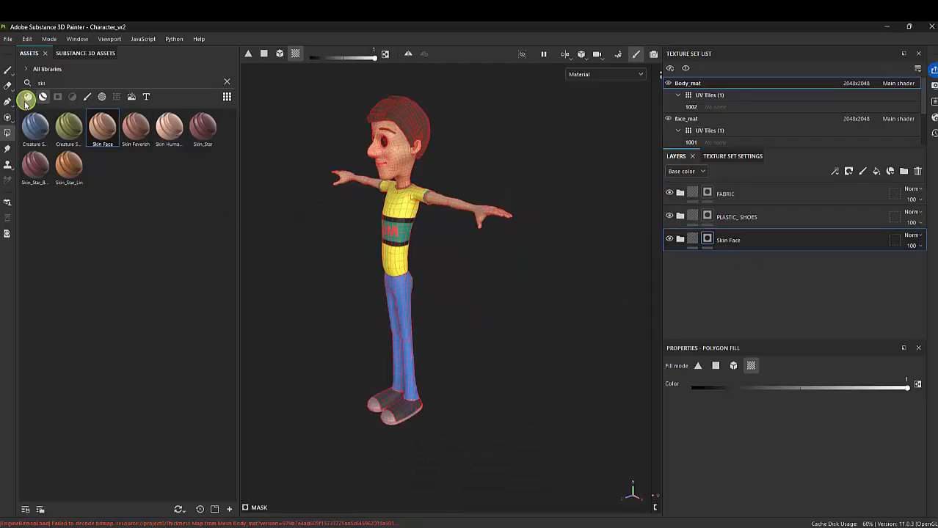
click(9, 72)
Expand the Skin Face folder and hide its SSS, AO, Skin Patches, Skin Pores and Skin Detail layers
scroll(561, 349, up, 5)
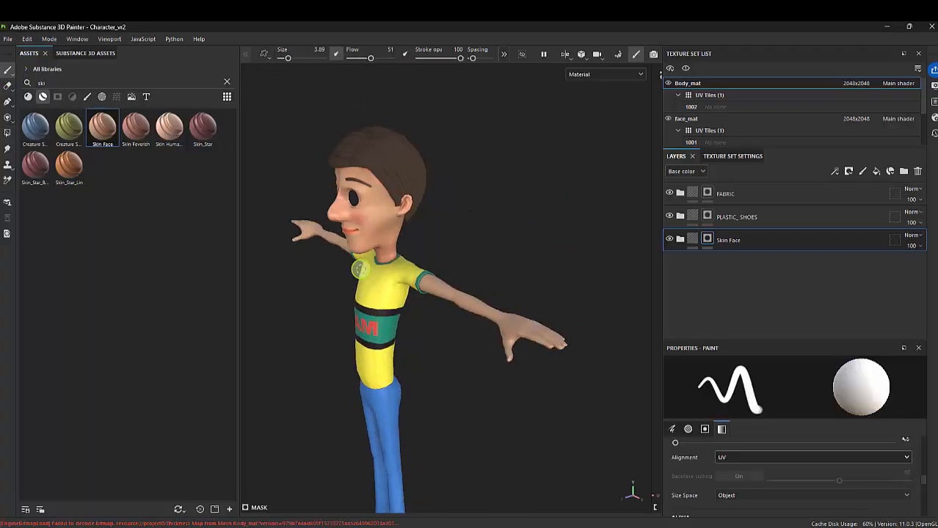
alt+right_drag(517, 308, 587, 381)
alt+middle_drag(579, 377, 396, 276)
alt+right_drag(433, 298, 547, 322)
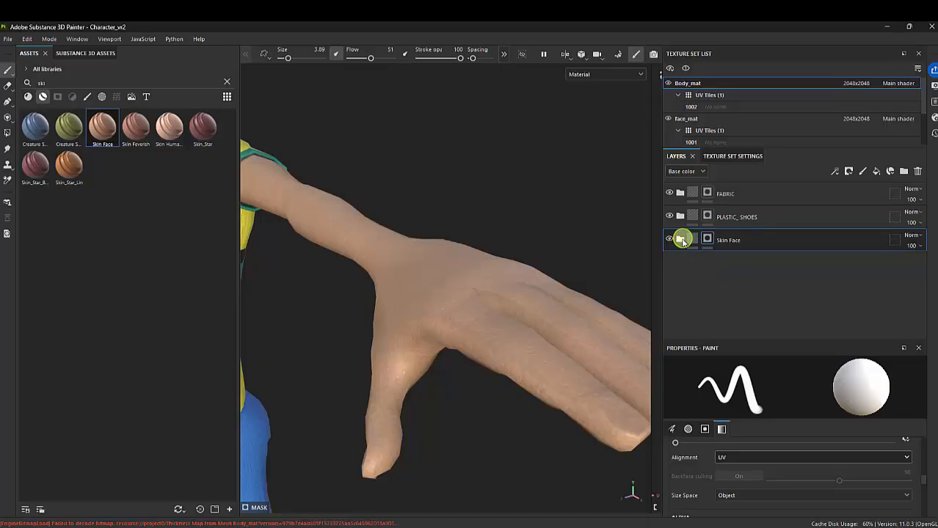
click(679, 239)
click(737, 267)
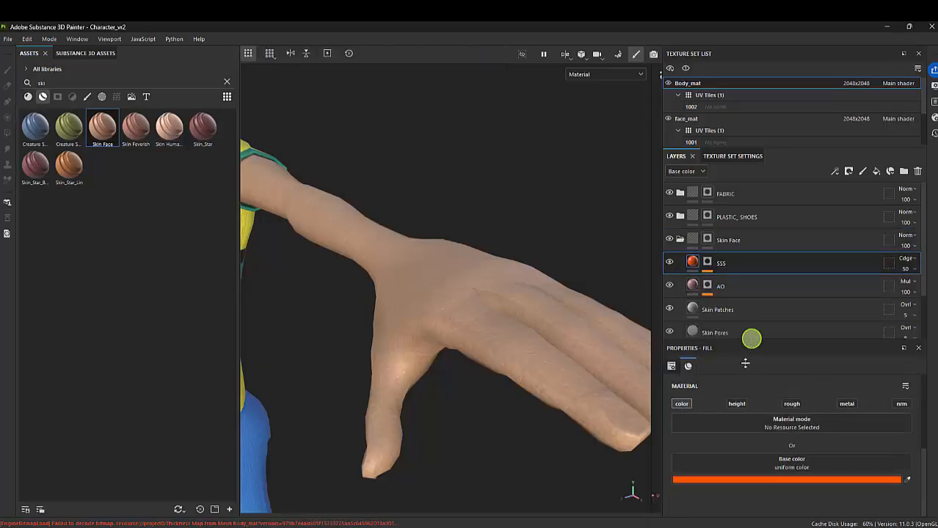
drag(744, 363, 745, 410)
click(669, 262)
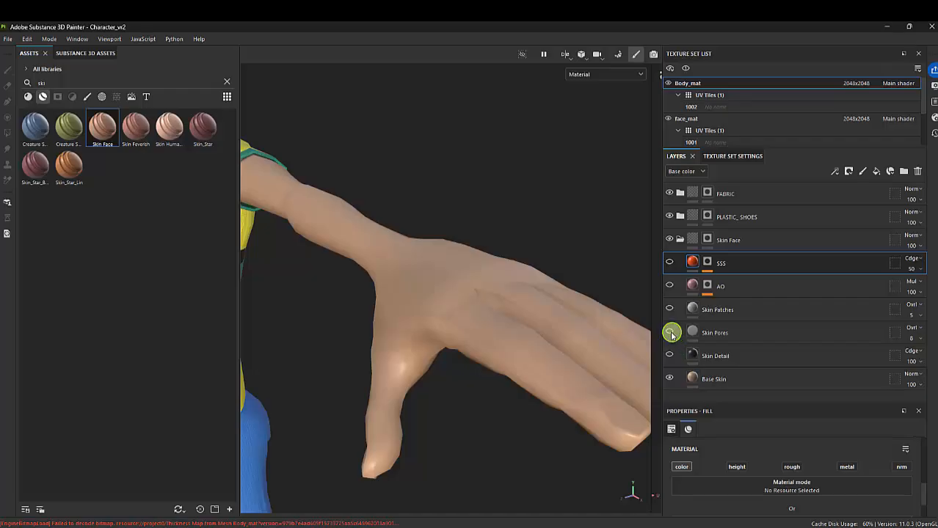
Show the Skin Pores layer and set its tiling to 17.05
click(719, 334)
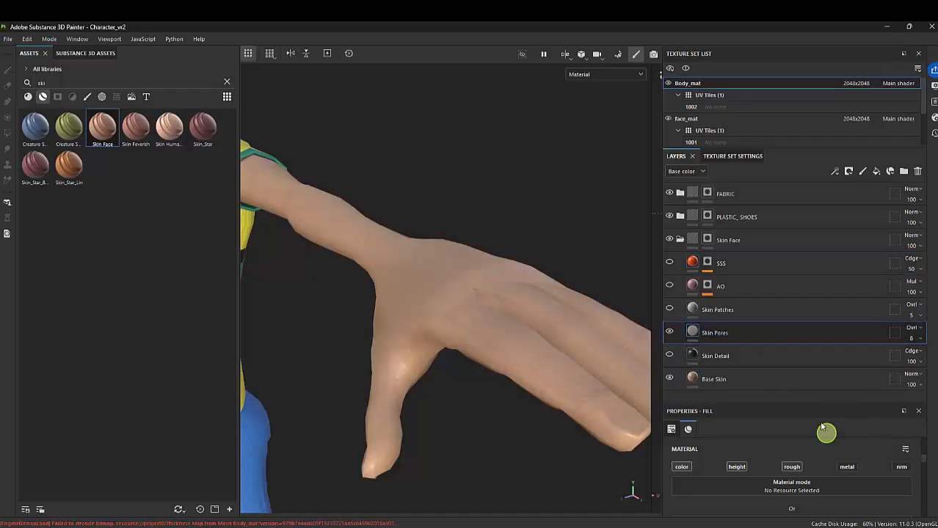
scroll(836, 477, down, 2)
scroll(833, 485, down, 5)
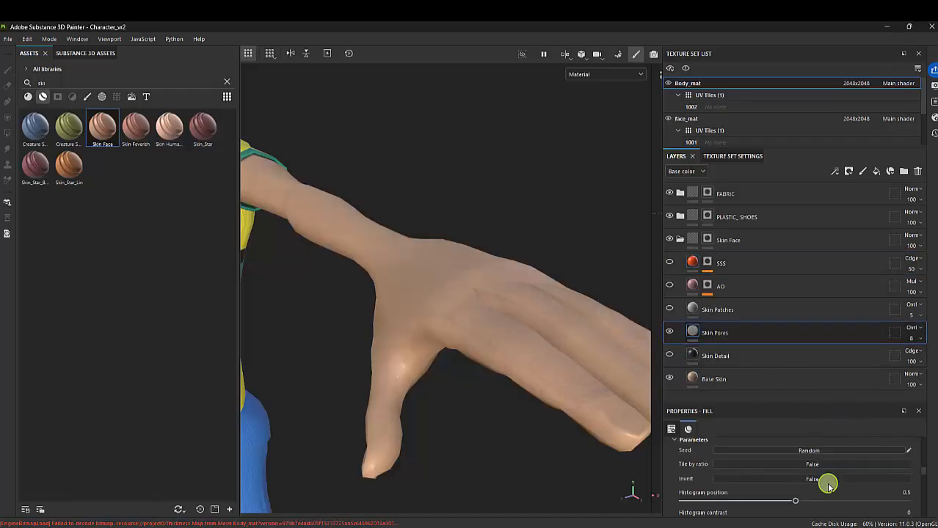
scroll(829, 486, up, 5)
scroll(827, 485, down, 1)
scroll(827, 485, down, 4)
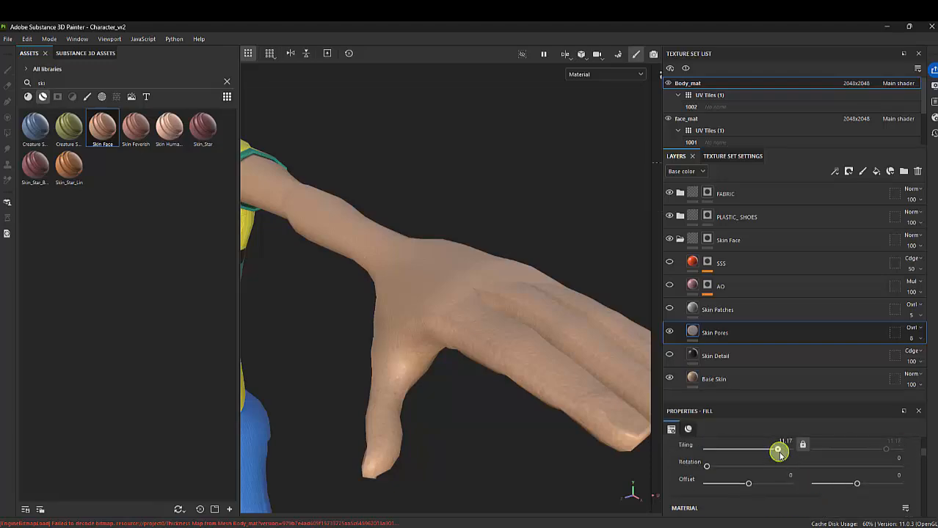
drag(782, 455, 779, 450)
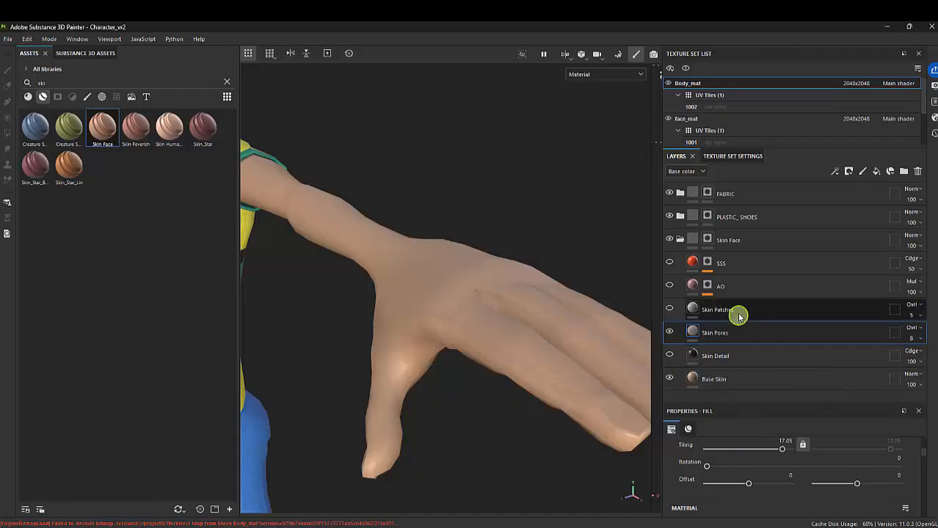
Make the Skin Patches and AO layers visible and expand the effects of the AO mask
click(693, 309)
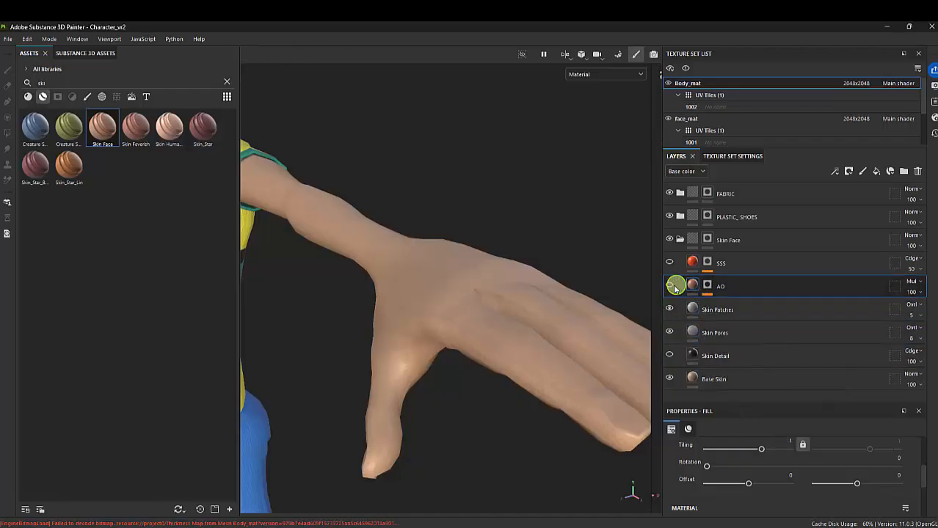
click(668, 285)
click(706, 285)
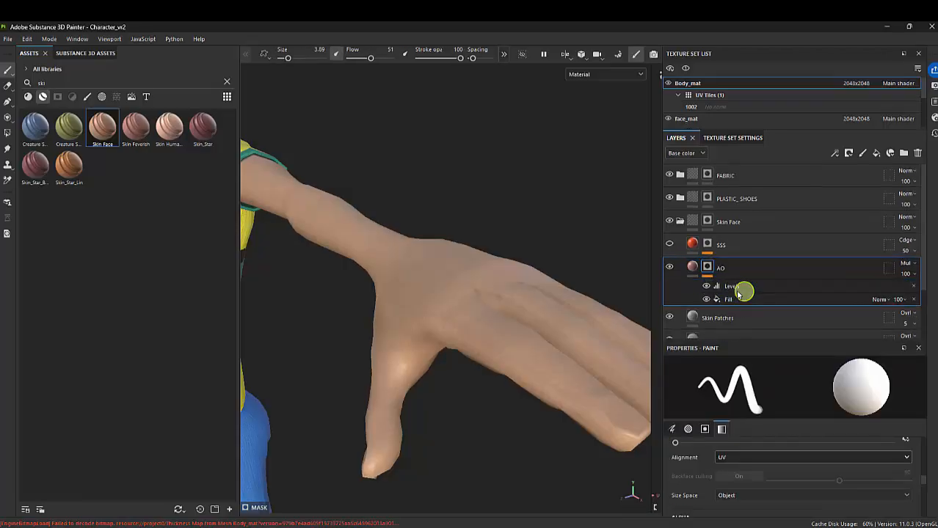
Set the lower markers of the AO mask's Levels effect to about 0.513 and 0.665
click(736, 286)
drag(687, 397, 639, 387)
drag(681, 439, 749, 438)
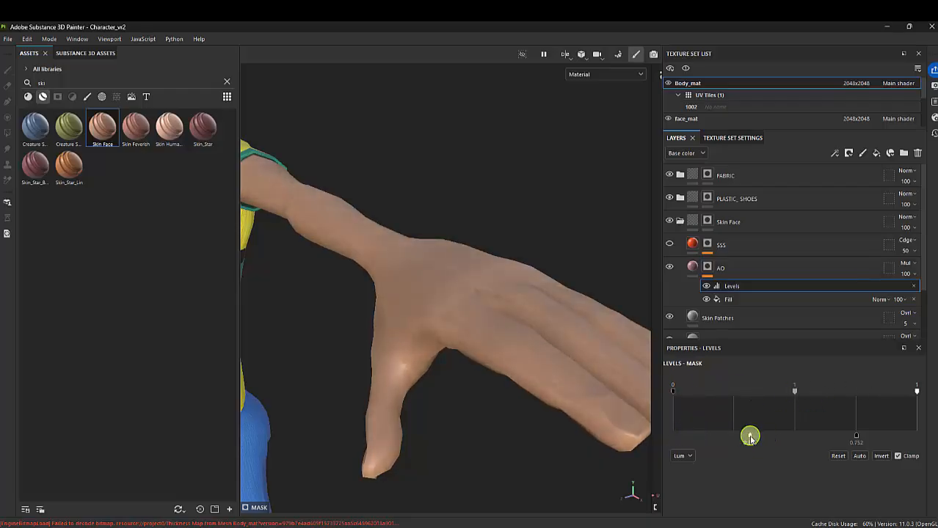
drag(856, 437, 834, 436)
drag(761, 436, 797, 437)
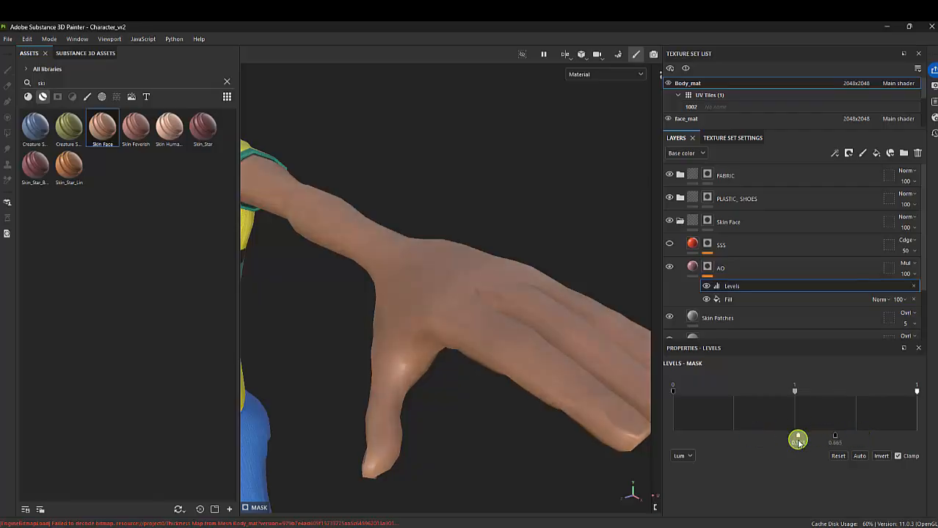
alt+right_drag(532, 355, 336, 270)
alt+drag(336, 270, 468, 323)
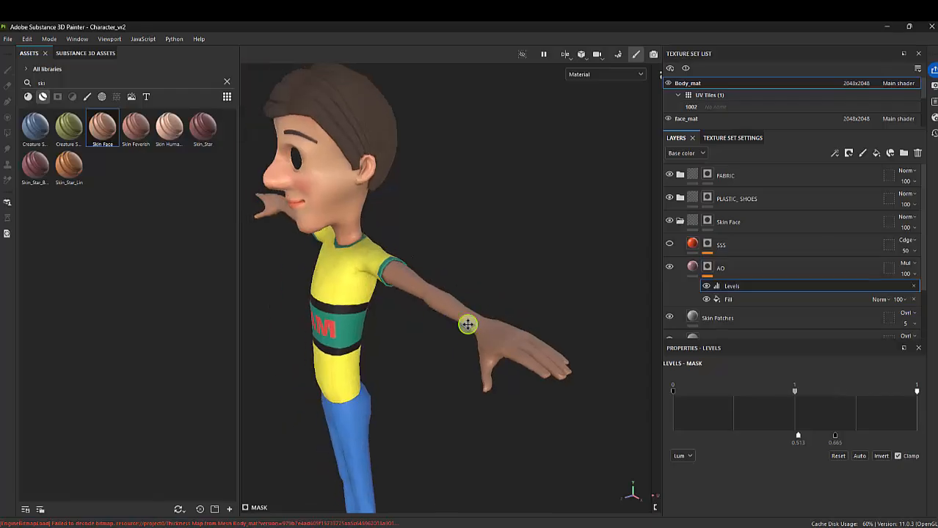
alt+middle_drag(492, 313, 576, 359)
alt+drag(575, 358, 412, 293)
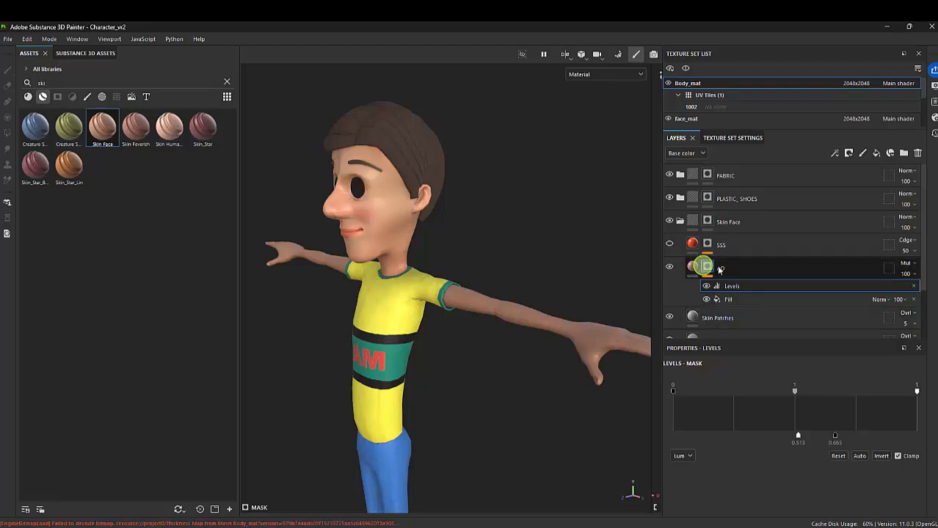
Make the SSS layer visible and expand the effects of its mask
click(734, 249)
click(669, 243)
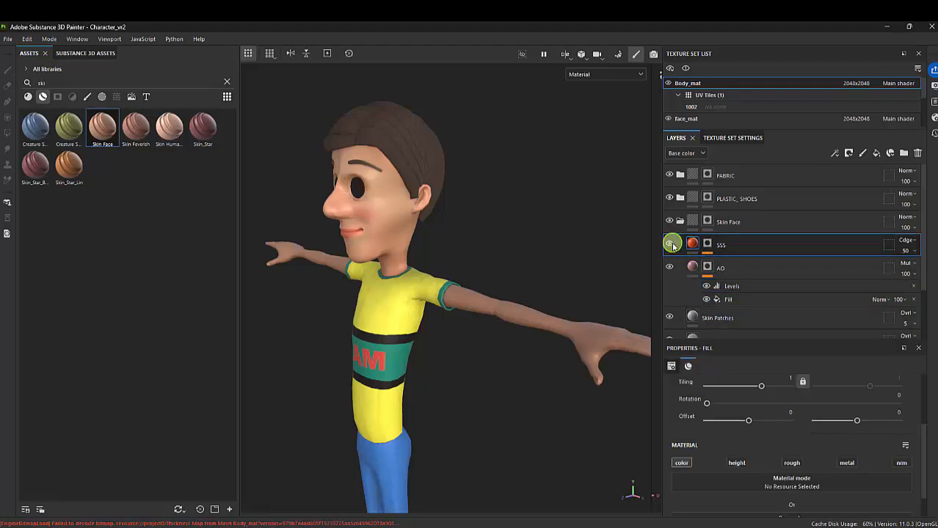
click(708, 248)
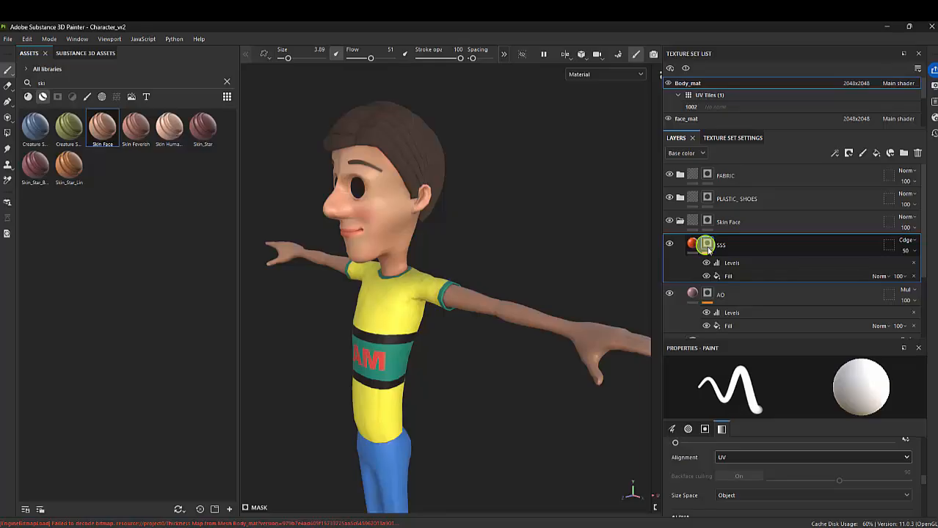
alt+right_drag(449, 272, 627, 381)
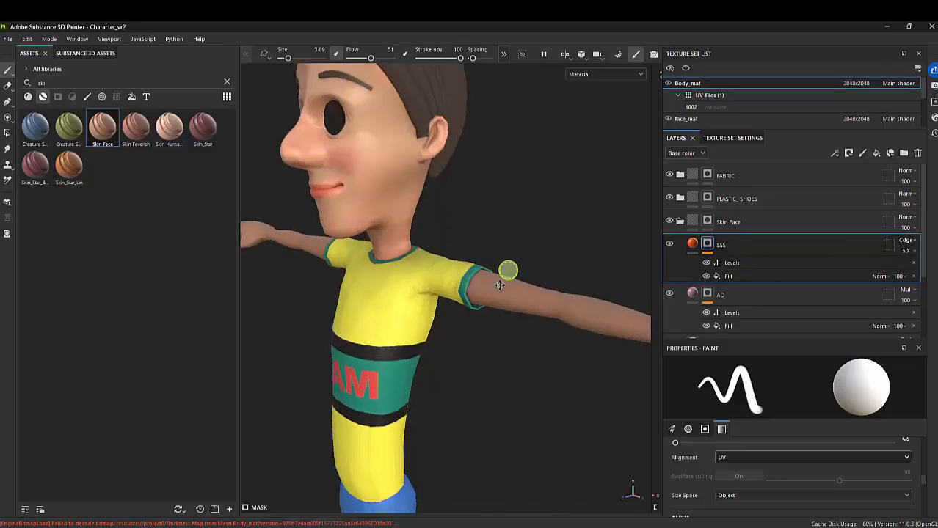
alt+middle_drag(500, 286, 367, 279)
alt+drag(543, 257, 499, 275)
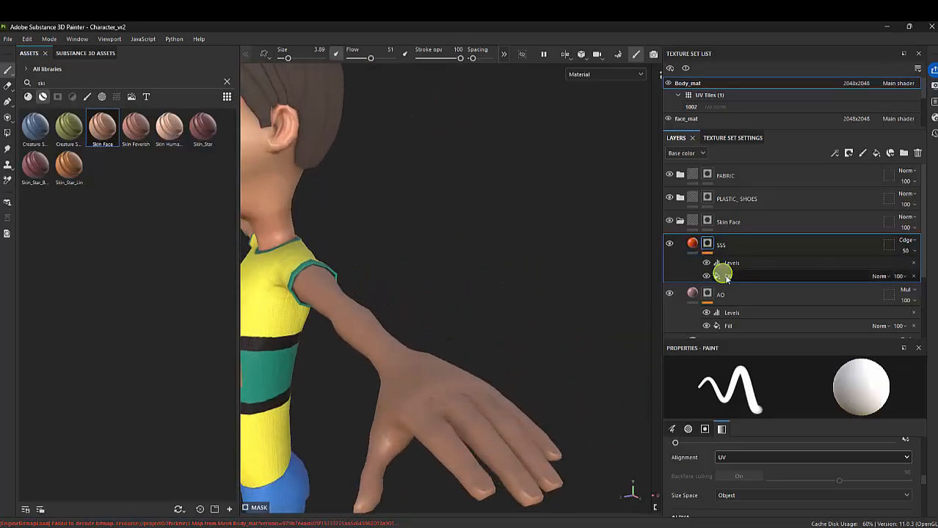
Inspect the SSS mask's Fill effect and compare the arm skin with the mask's Levels effect on and off
click(724, 276)
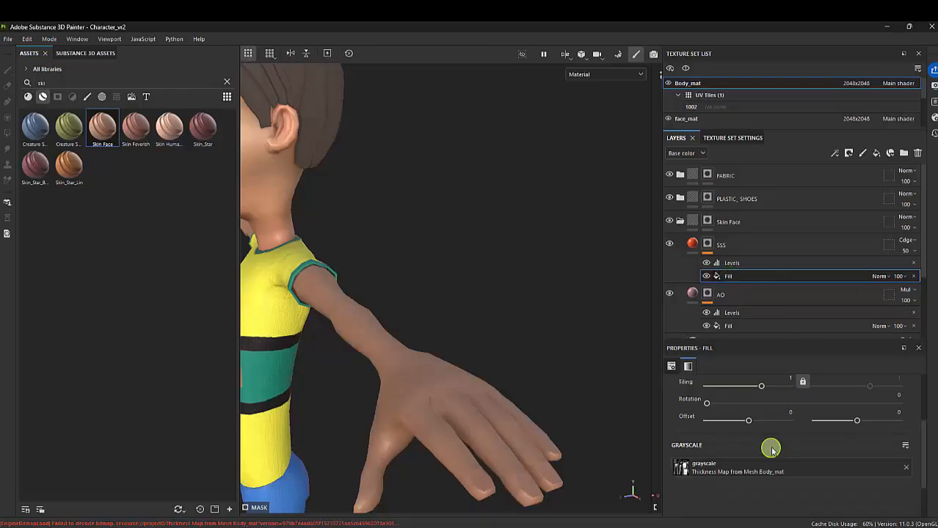
click(742, 250)
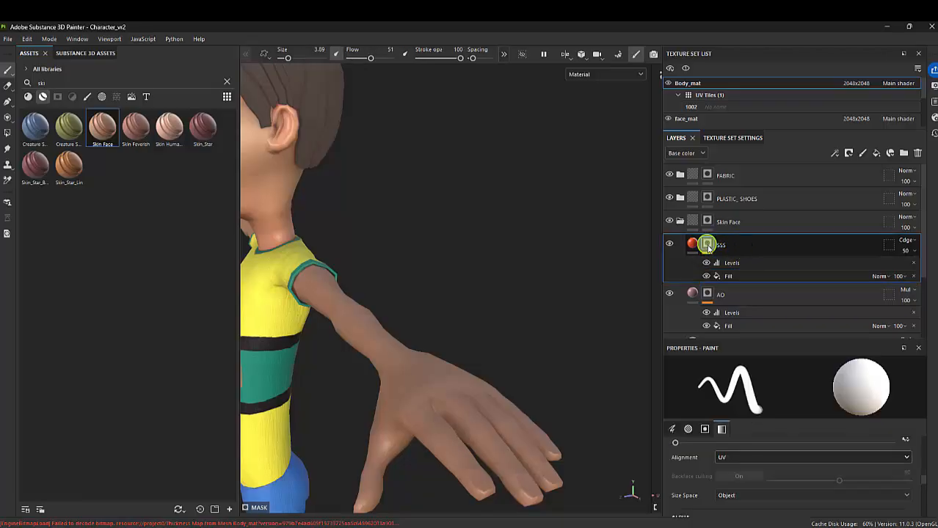
click(722, 262)
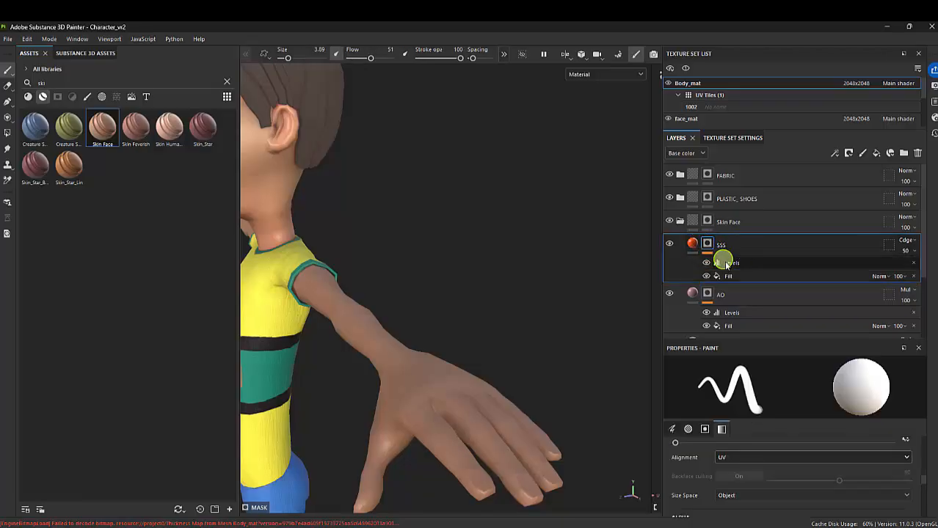
click(706, 263)
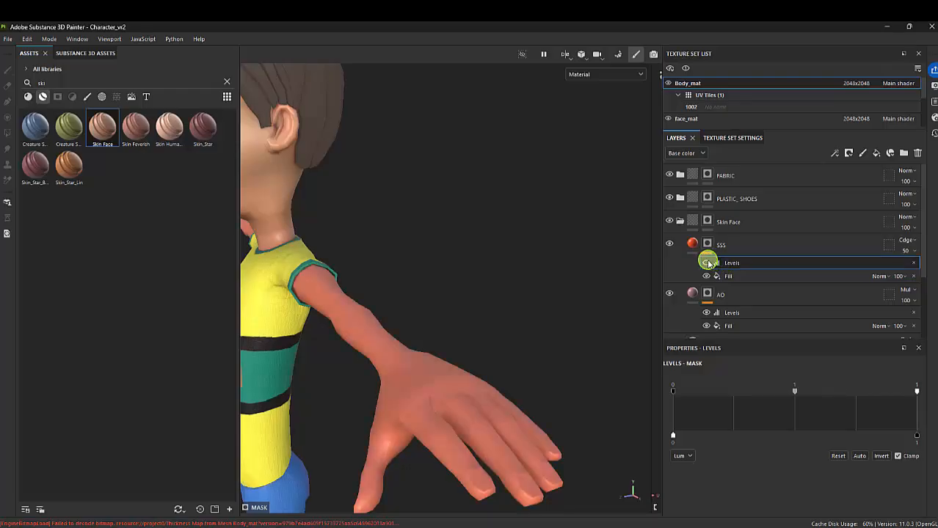
click(707, 262)
click(707, 263)
click(706, 263)
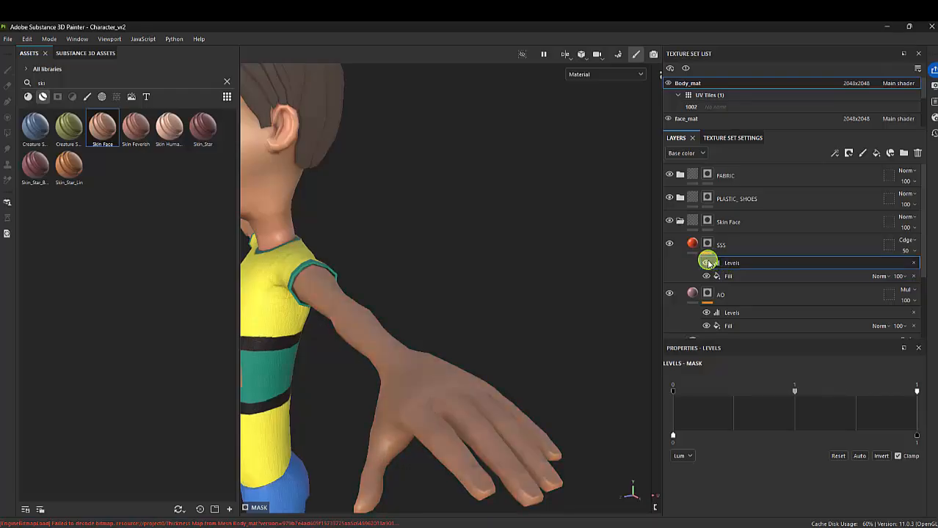
click(706, 263)
click(706, 262)
Set the lower markers of the SSS mask's Levels effect to about 0.327 and 0.935
drag(673, 436, 744, 441)
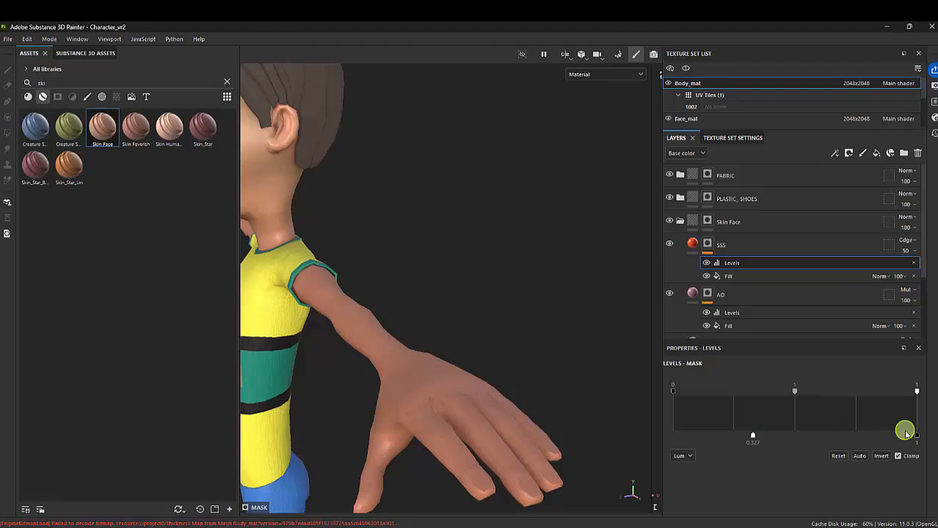
drag(903, 440, 901, 437)
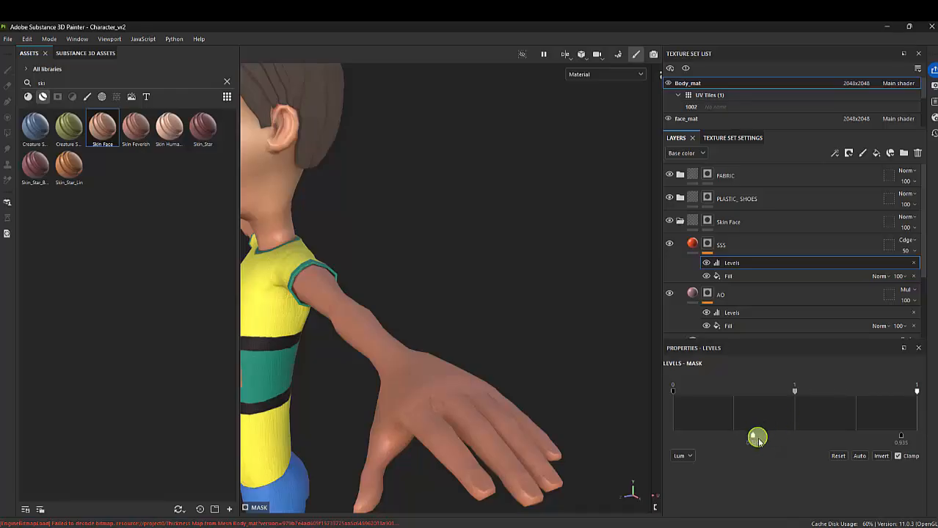
alt+drag(421, 375, 477, 302)
alt+right_drag(477, 302, 493, 282)
alt+drag(493, 283, 427, 254)
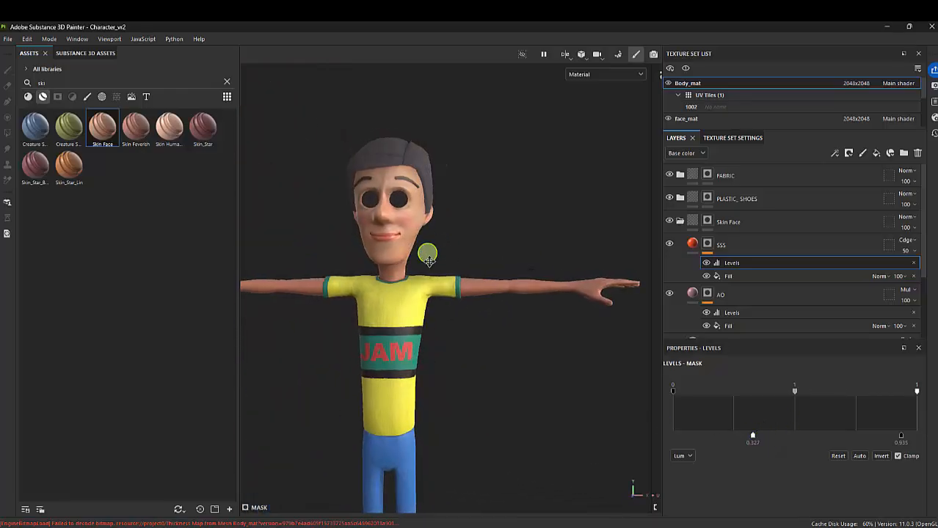
alt+middle_drag(427, 253, 431, 264)
Collapse the Skin Face folder and enlarge the Texture Set List to show all three texture sets
click(679, 221)
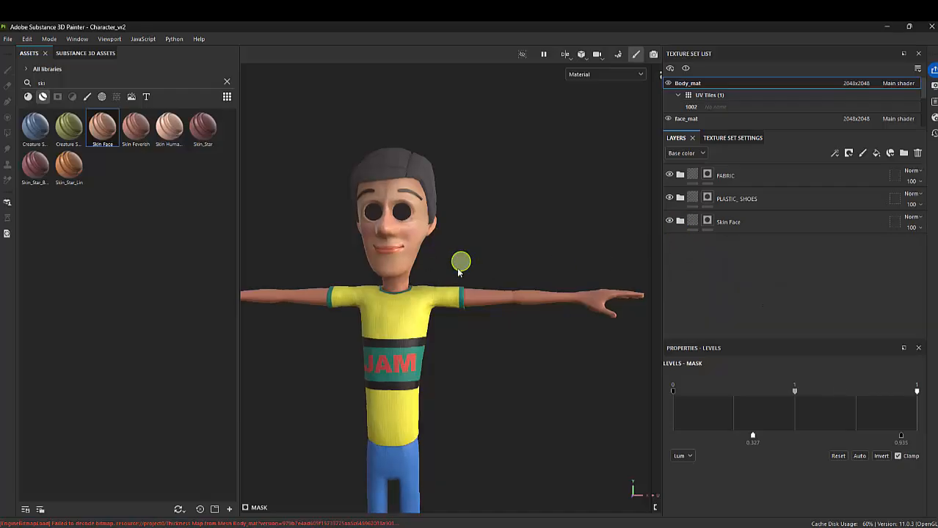
alt+right_drag(461, 262, 497, 281)
alt+middle_drag(496, 281, 543, 261)
alt+drag(529, 272, 513, 299)
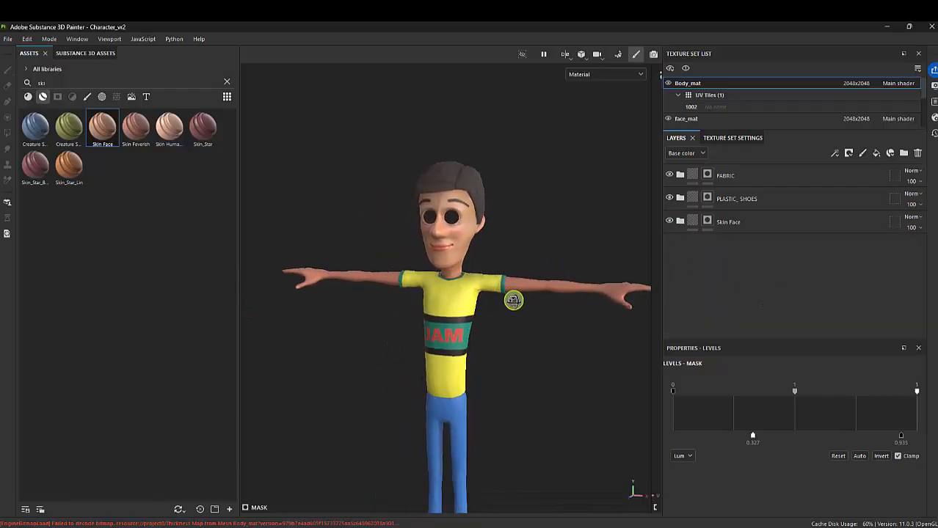
drag(734, 129, 725, 199)
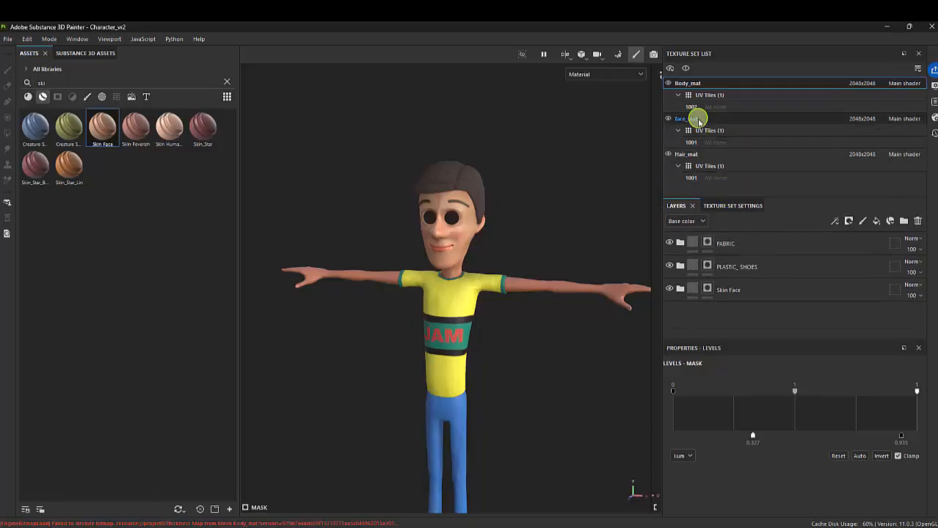
Set the opacity of the blushes layer in the face_mat texture set to 44
click(698, 121)
click(738, 268)
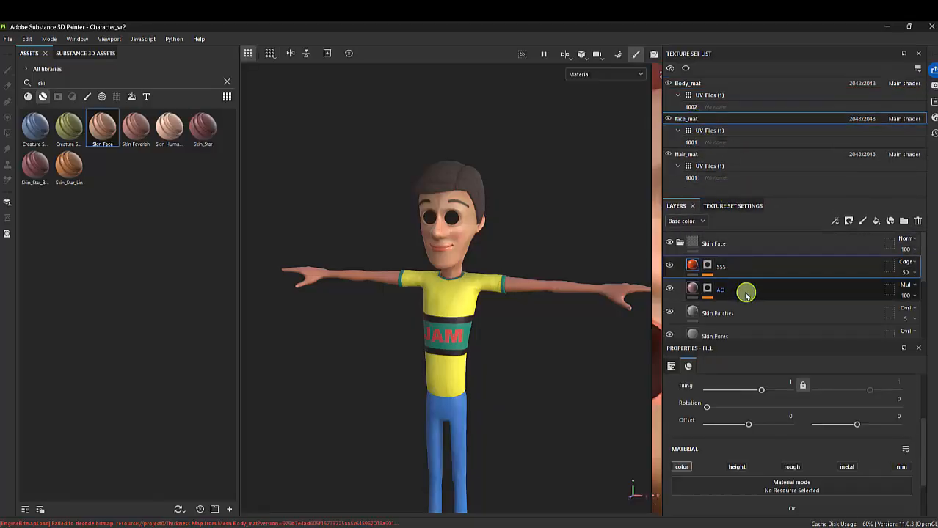
scroll(764, 311, down, 3)
click(745, 323)
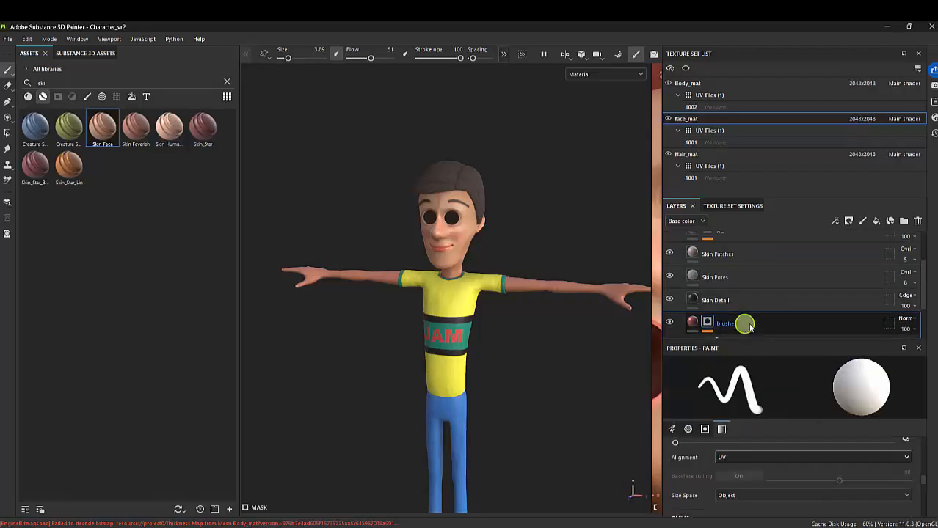
click(907, 329)
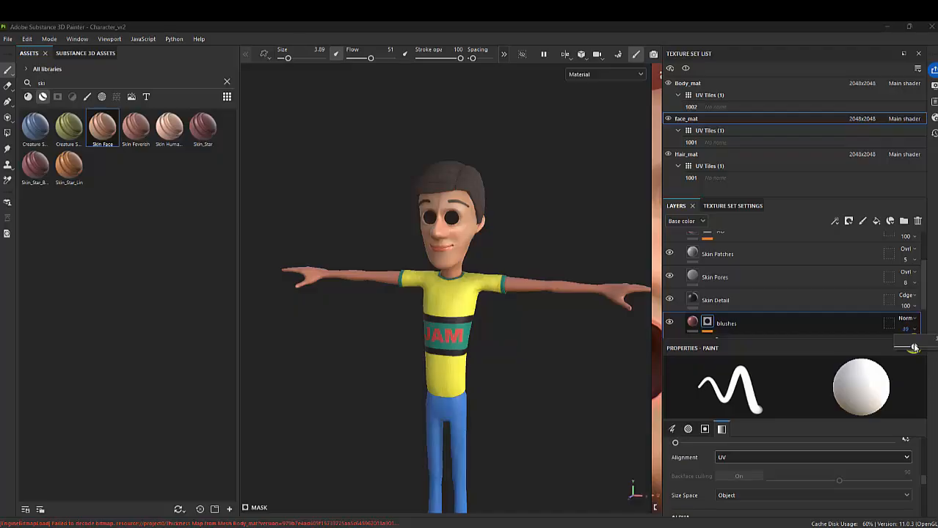
Examine the skin tones of the character's face, arms and hands from several angles and distances
alt+drag(553, 266, 376, 206)
alt+right_drag(376, 205, 624, 433)
alt+middle_drag(489, 331, 384, 280)
alt+right_drag(433, 308, 598, 431)
alt+right_drag(569, 373, 603, 407)
alt+drag(548, 397, 544, 412)
alt+drag(540, 371, 453, 344)
alt+right_drag(453, 344, 411, 306)
alt+middle_drag(432, 323, 577, 334)
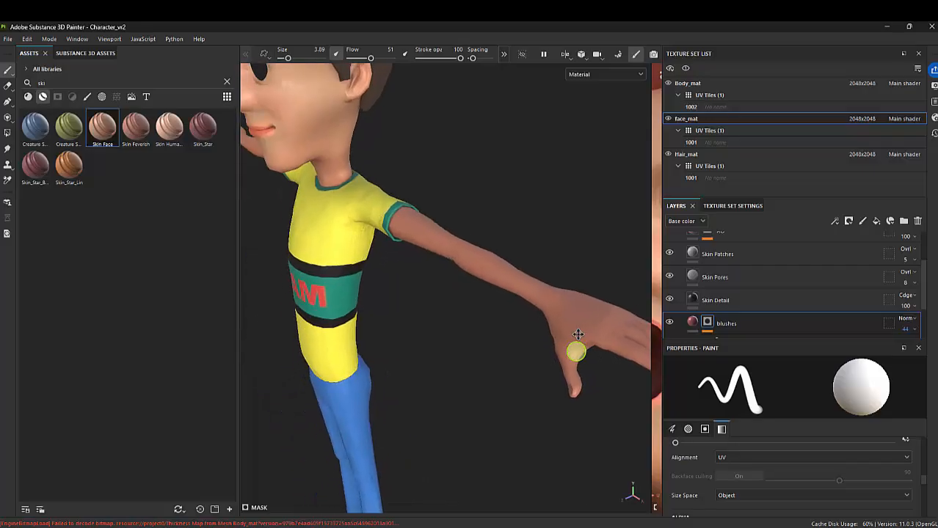
alt+right_drag(577, 335, 502, 276)
alt+drag(503, 276, 533, 274)
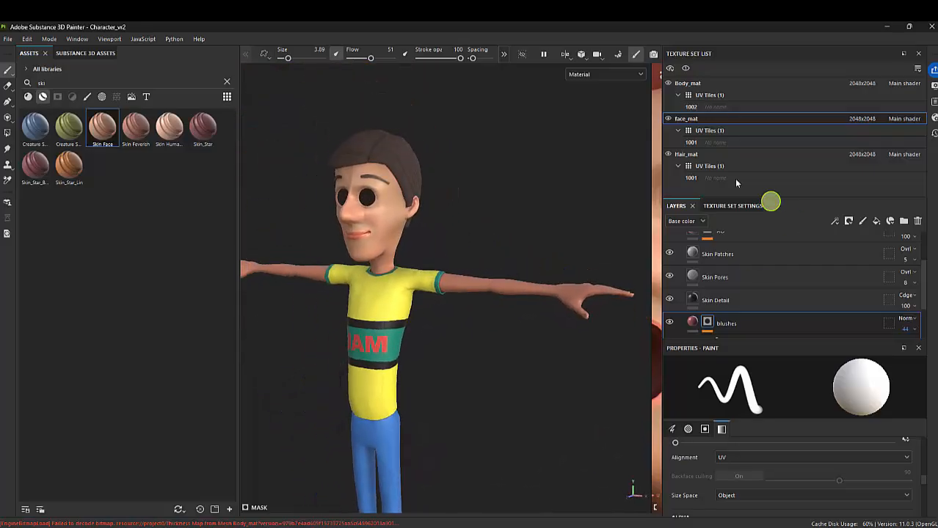
Add a fill layer directly above Base Skin inside the Skin Face folder of Body_mat
click(694, 85)
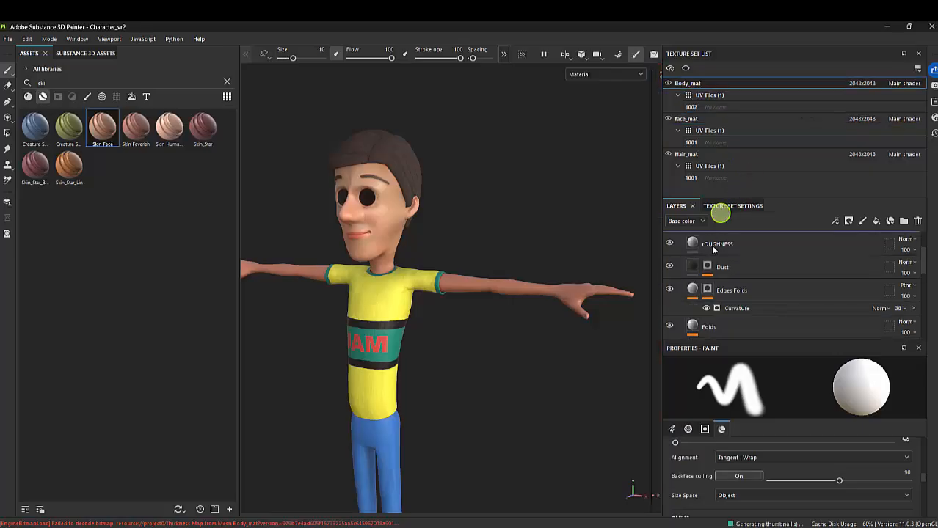
scroll(722, 308, down, 3)
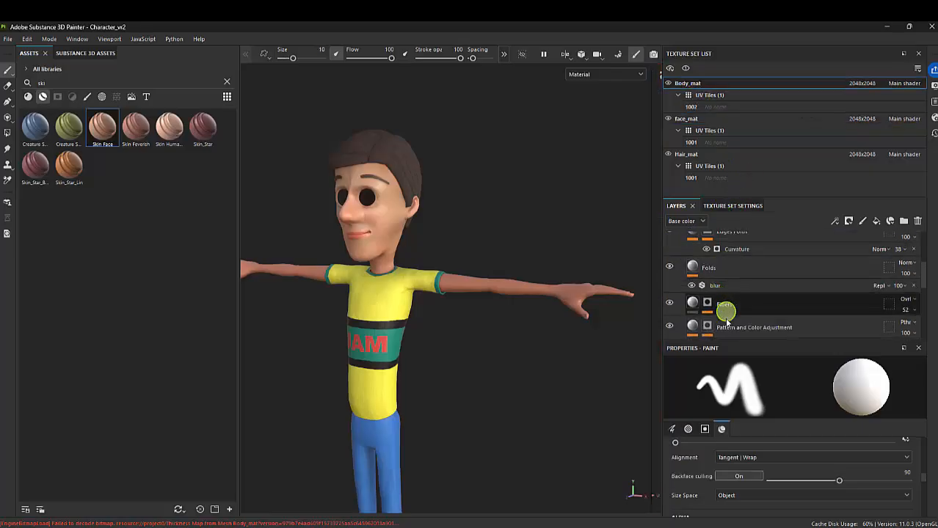
scroll(690, 287, up, 5)
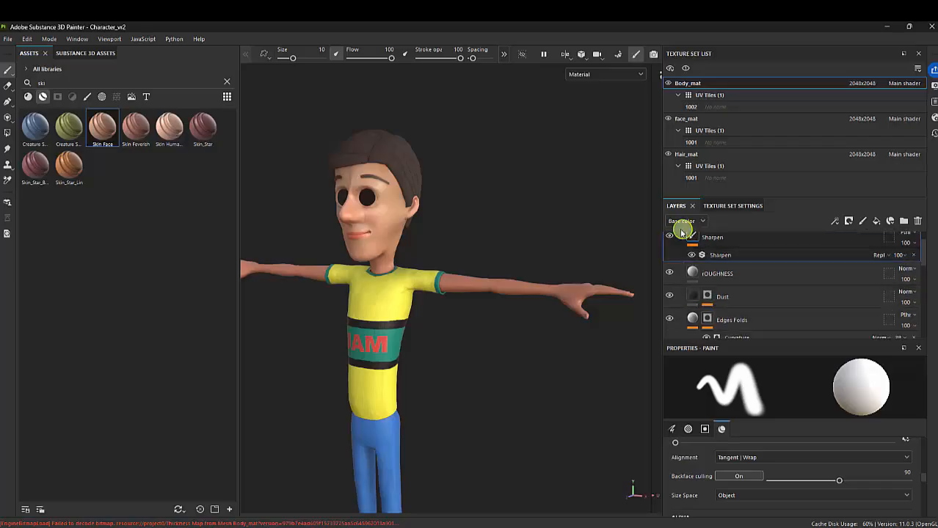
scroll(681, 242, up, 4)
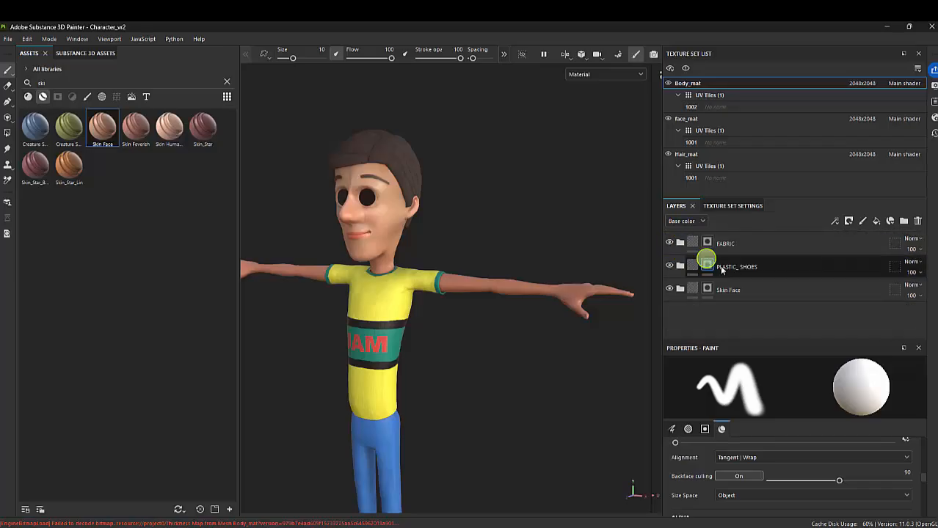
click(691, 289)
click(680, 289)
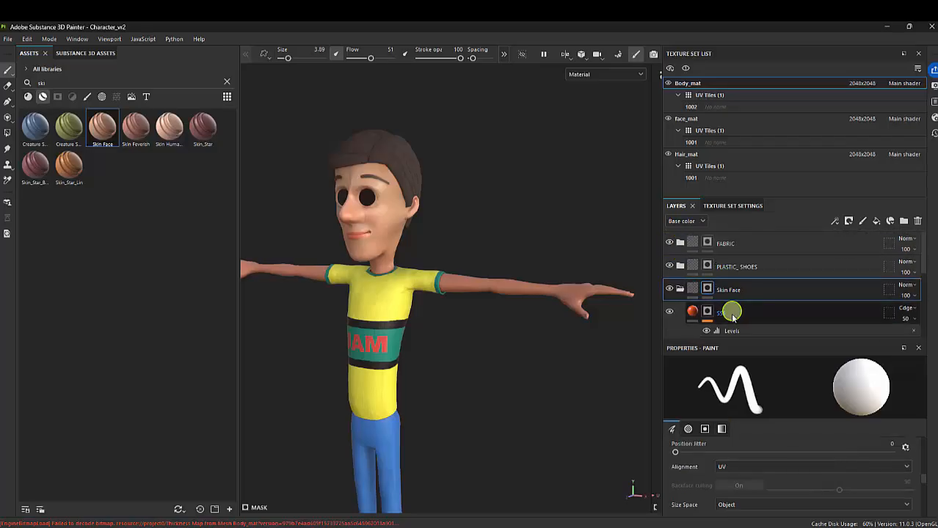
scroll(732, 317, down, 3)
click(734, 322)
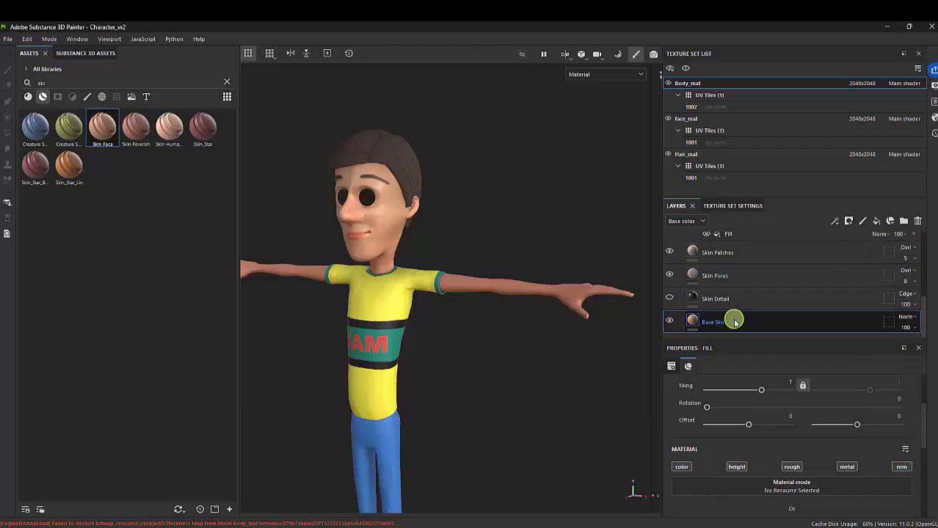
click(876, 221)
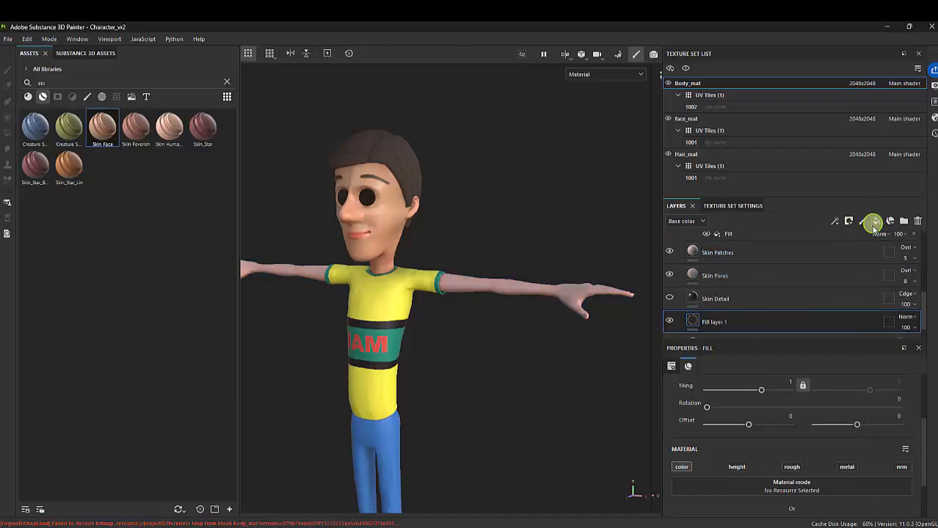
Rename the new fill layer finger nails and give it a black mask
double_click(714, 321)
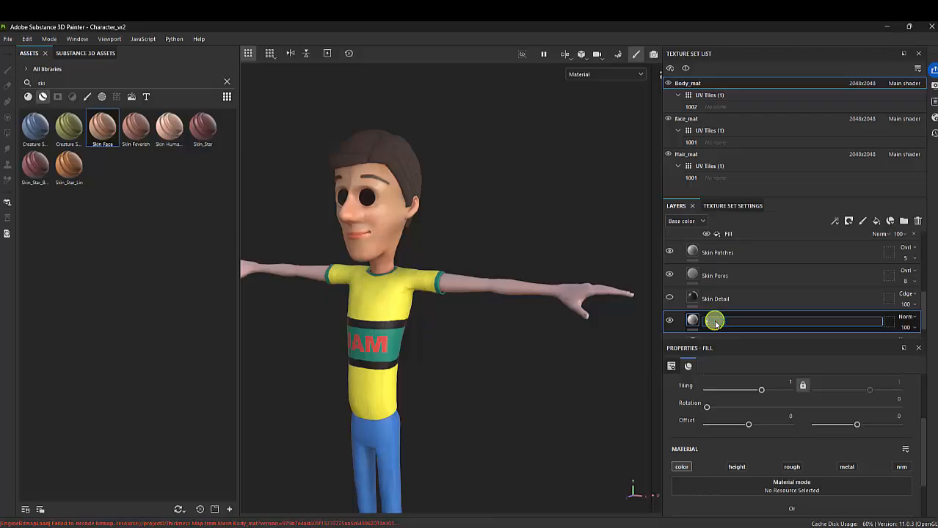
text(finger nails)
key(Return)
right_click(714, 321)
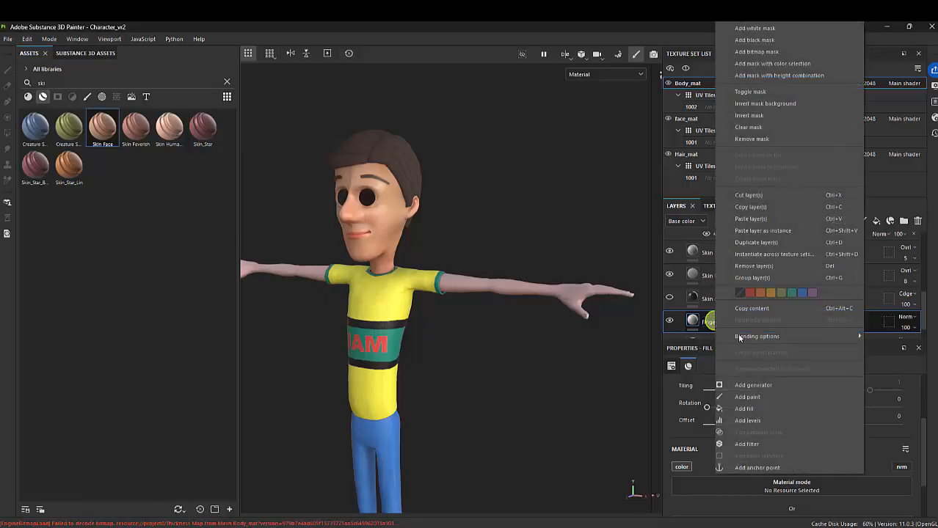
click(733, 38)
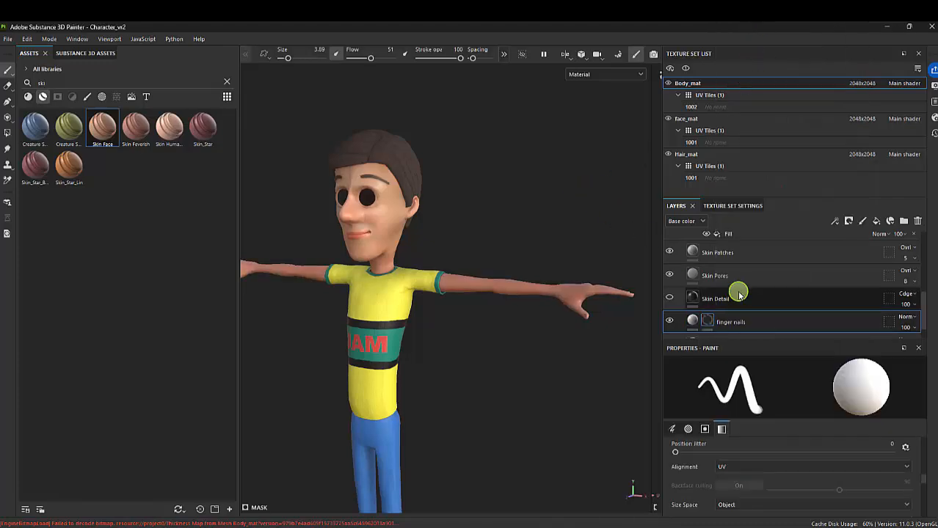
List all brushes in the assets with the search text cleared, and save the project
click(86, 96)
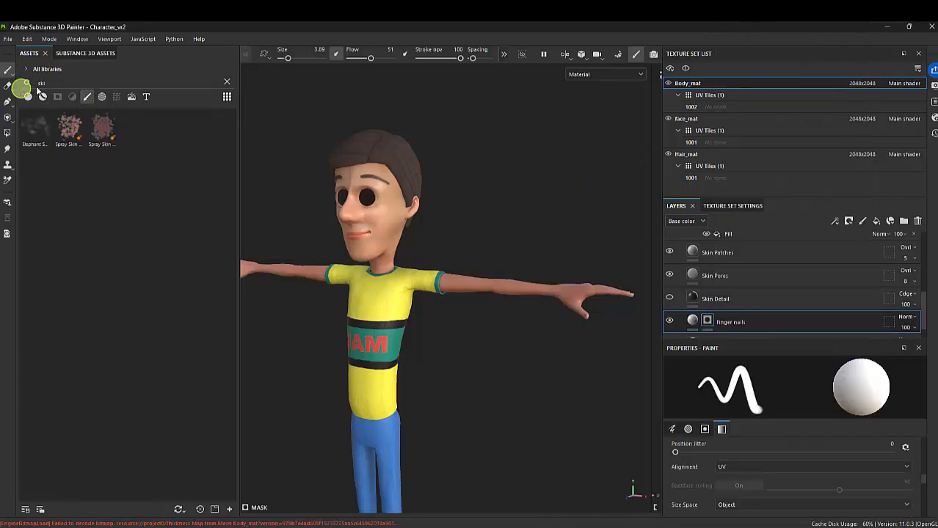
drag(50, 82, 3, 76)
key(BackSpace)
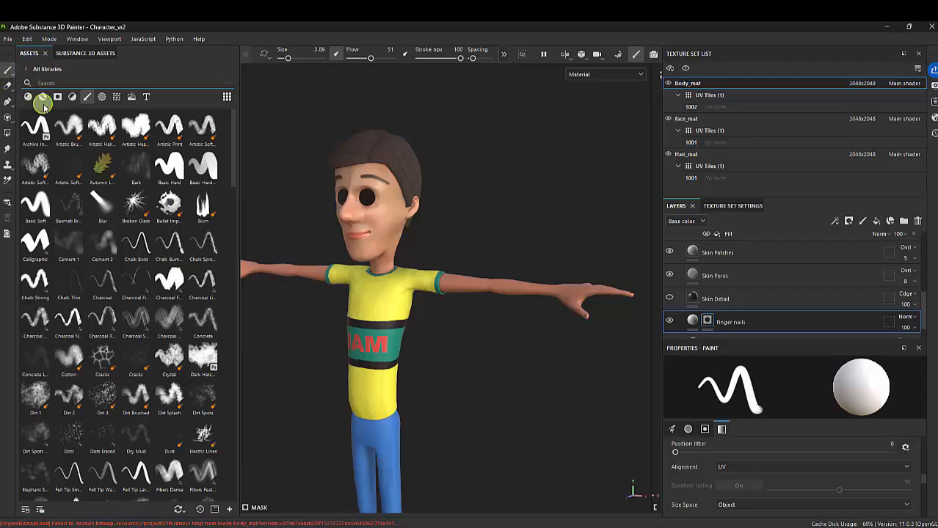
click(7, 38)
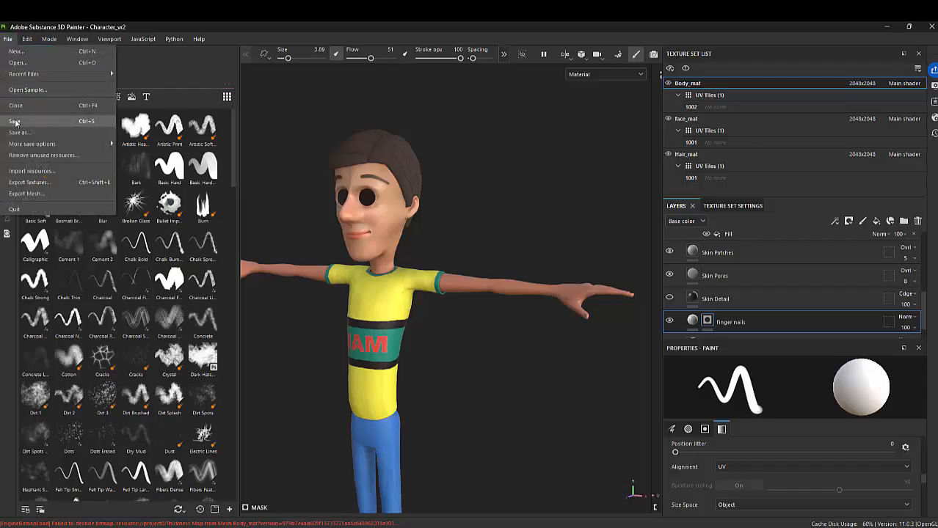
click(15, 122)
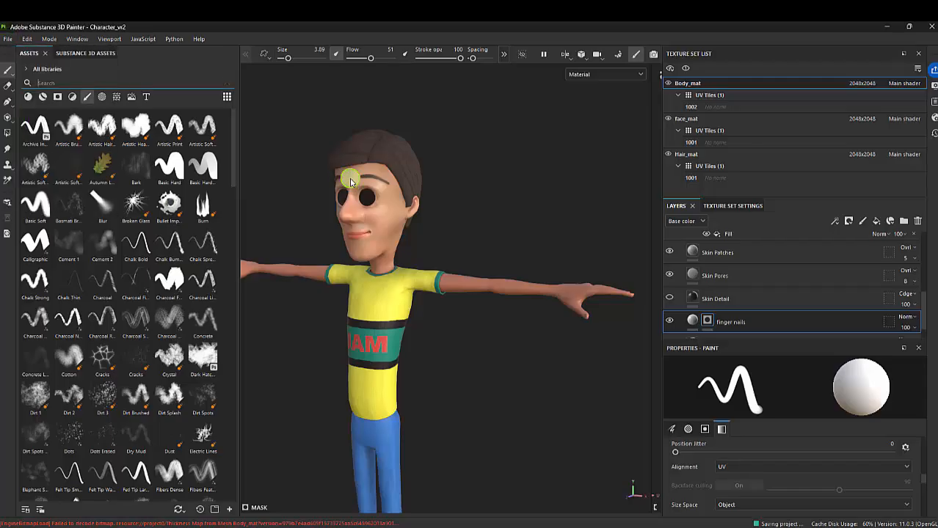
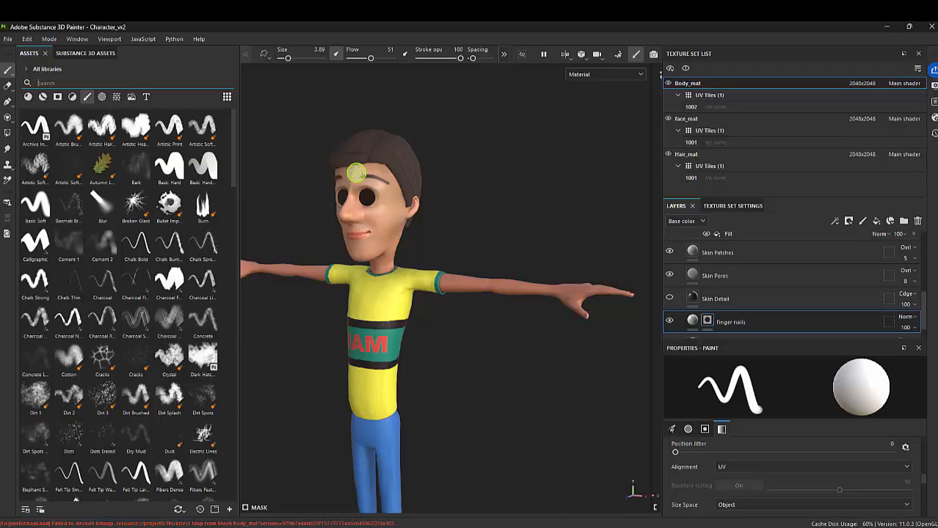
Choose the Basic Hard brush and reduce its size to 0.57 for painting on the character's hand
mouse_move(451, 218)
alt+mouse_down()
mouse_move(459, 214)
mouse_move(383, 227)
mouse_move(444, 167)
mouse_move(476, 212)
alt+mouse_up()
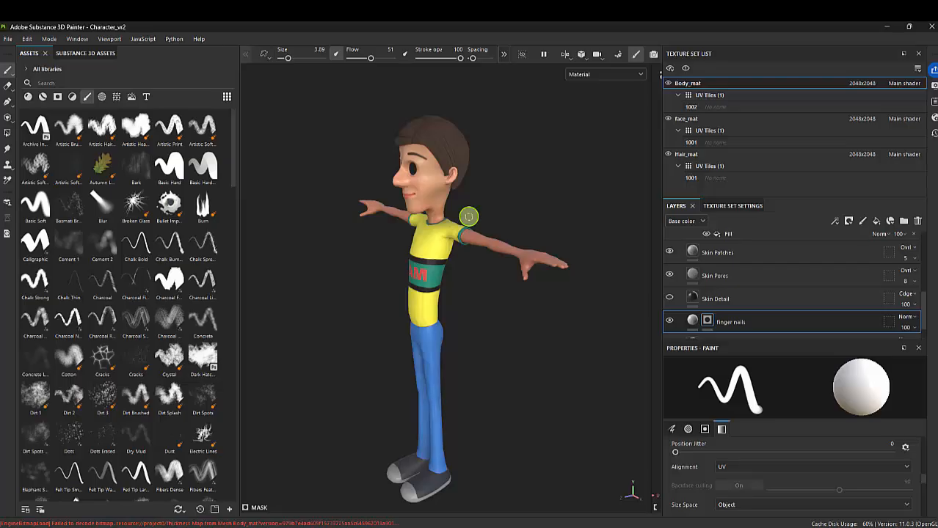
alt+right_drag(534, 268, 680, 305)
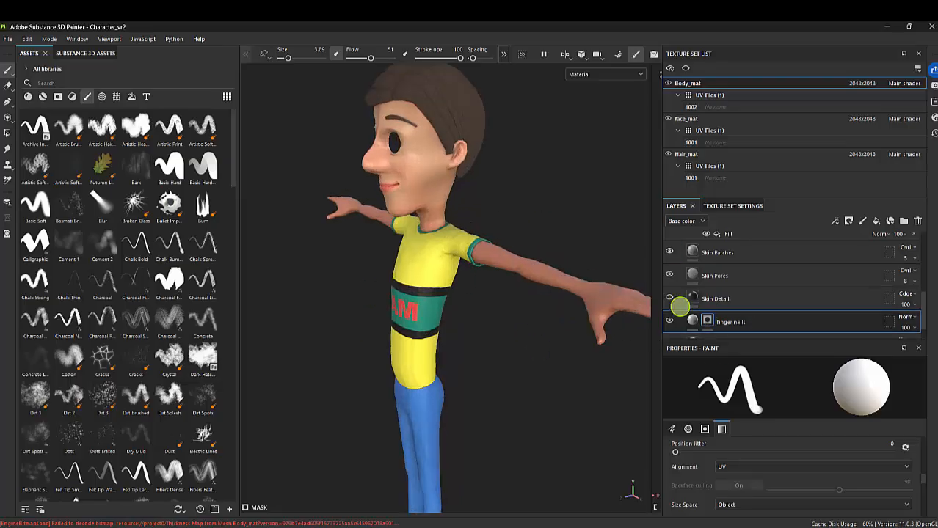
alt+middle_drag(574, 248, 434, 229)
alt+drag(434, 230, 464, 278)
click(169, 166)
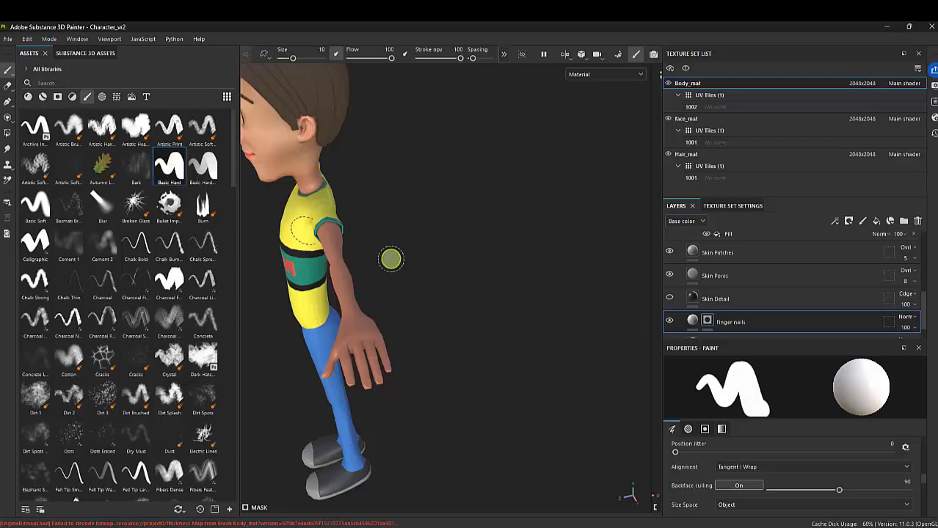
mouse_move(413, 328)
alt+mouse_down()
mouse_move(406, 325)
mouse_move(493, 280)
alt+mouse_up()
alt+right_drag(493, 280, 542, 308)
alt+middle_drag(485, 281, 475, 203)
alt+drag(475, 203, 517, 345)
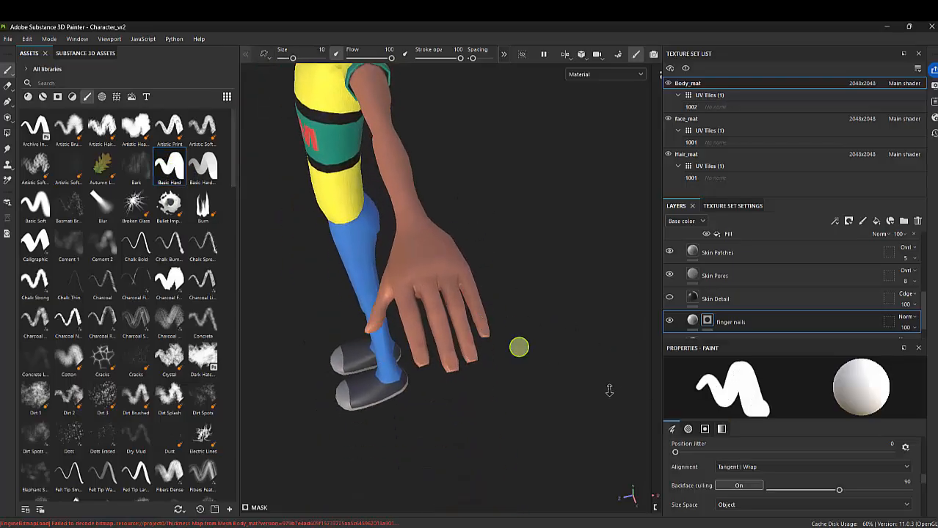
alt+right_drag(517, 346, 569, 359)
key(bracketleft)
key(bracketleft)
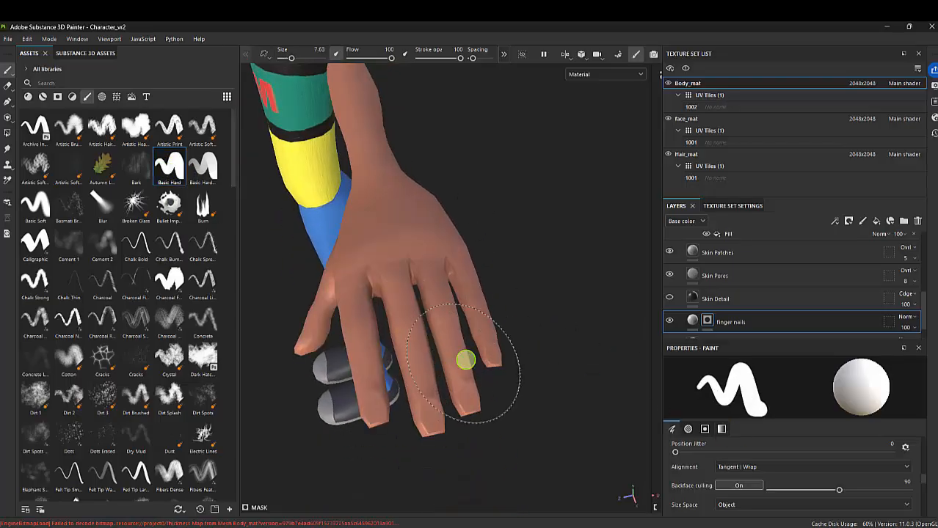
key(bracketleft)
key(bracketleft)
key(bracketleft)
key(bracketleft)
key(bracketleft)
key(bracketleft)
key(bracketleft)
key(bracketleft)
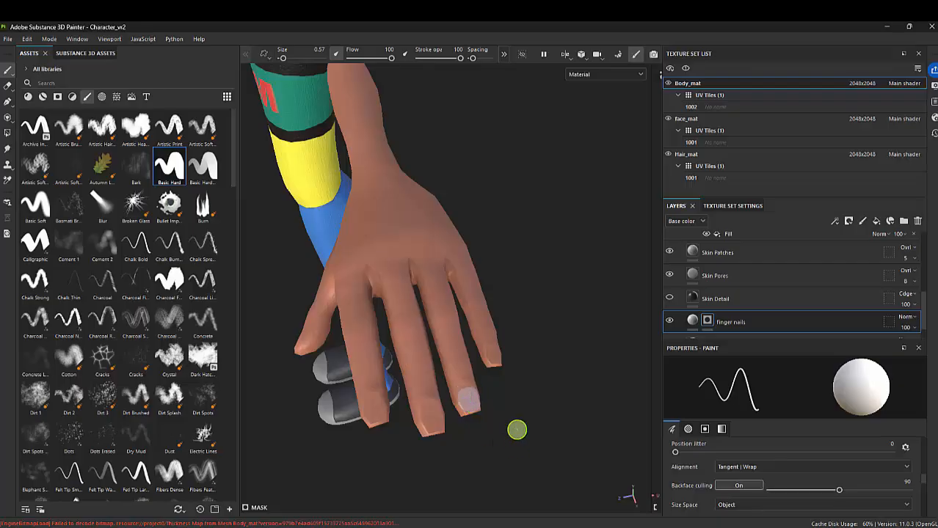
Paint the ring finger's nail into the finger nails mask, refining its edges with the brush size at 0.1
alt+drag(516, 429, 424, 400)
alt+right_drag(462, 349, 566, 377)
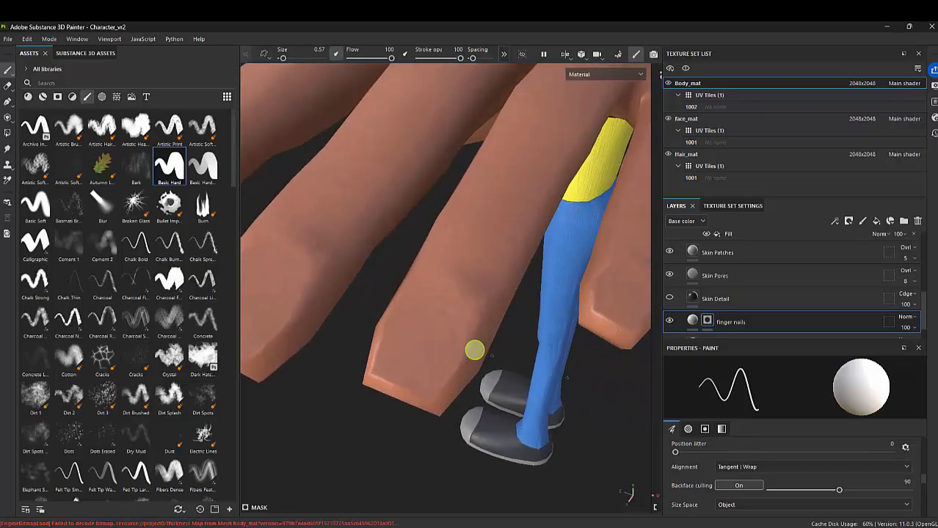
mouse_move(428, 314)
mouse_down()
mouse_move(412, 319)
mouse_move(395, 360)
mouse_move(421, 359)
mouse_move(432, 333)
mouse_move(440, 348)
mouse_up()
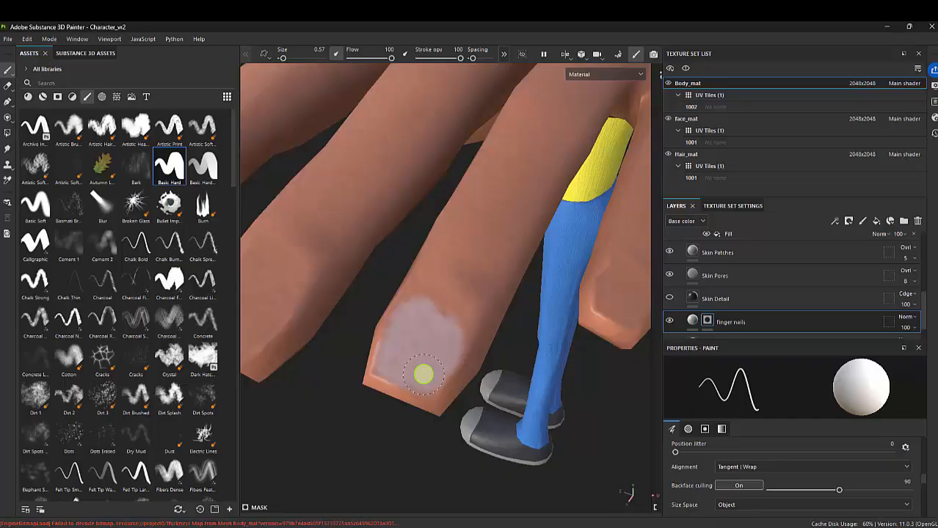
drag(407, 365, 416, 324)
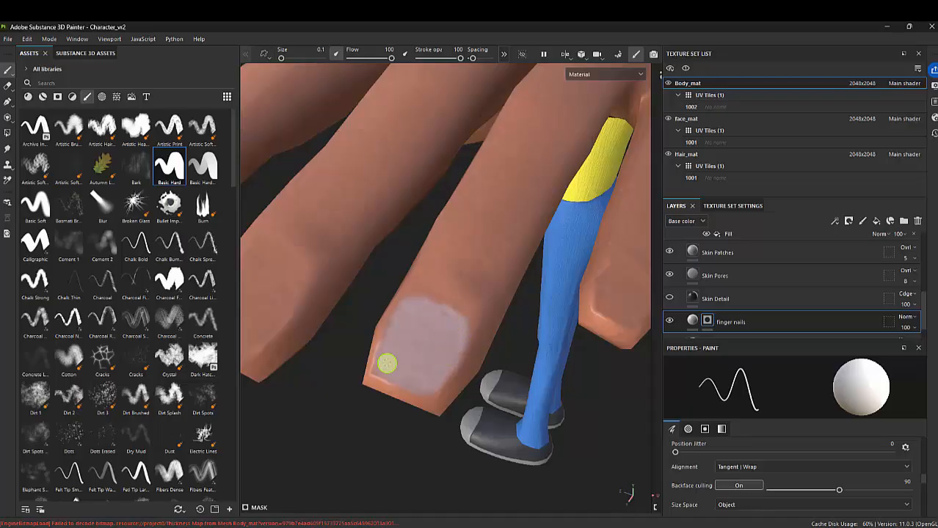
scroll(442, 349, down, 3)
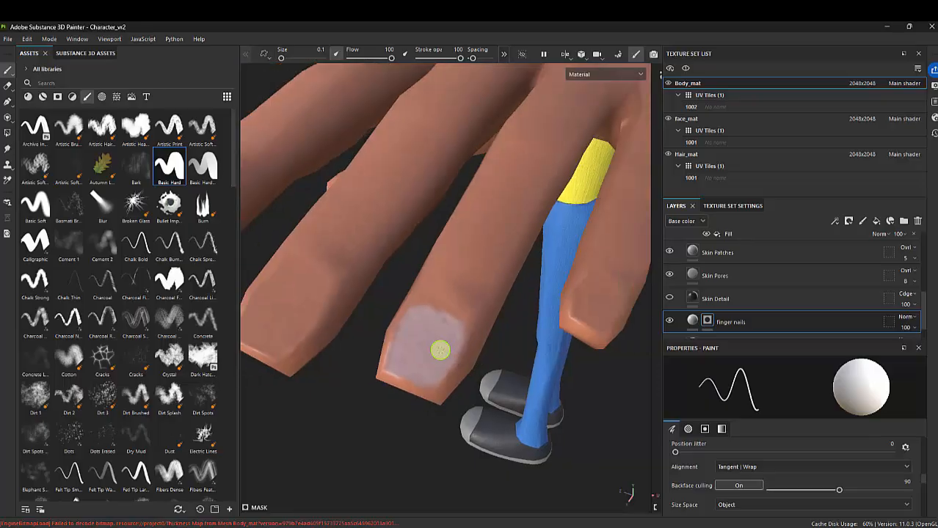
scroll(441, 344, down, 8)
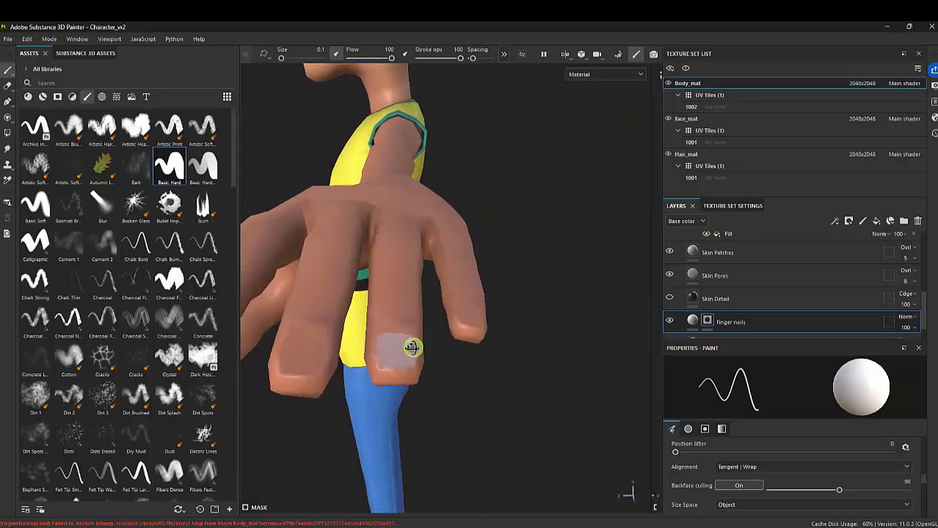
Enable the height channel on the finger nails fill layer and lower its height to about -0.1053
alt+drag(426, 267, 504, 236)
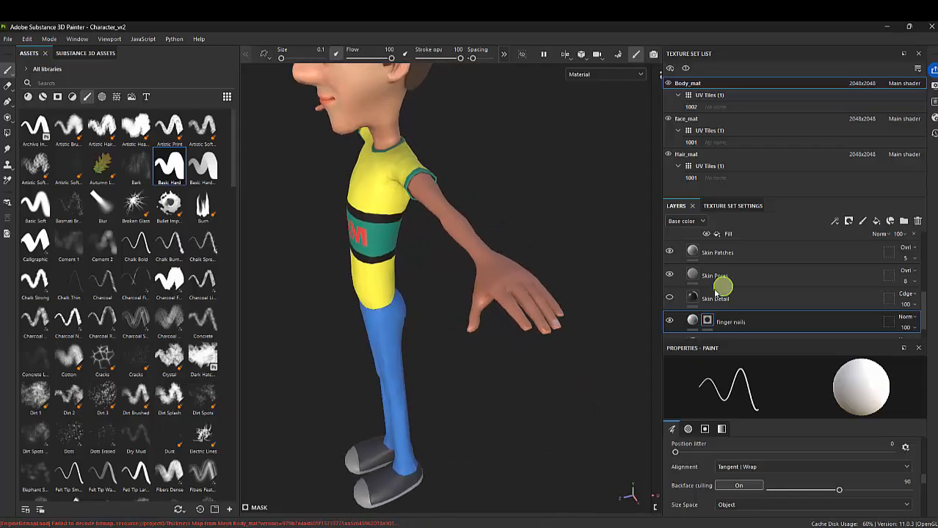
scroll(702, 307, down, 1)
alt+right_drag(544, 332, 649, 402)
alt+middle_drag(568, 331, 476, 269)
alt+right_drag(476, 269, 725, 424)
click(691, 297)
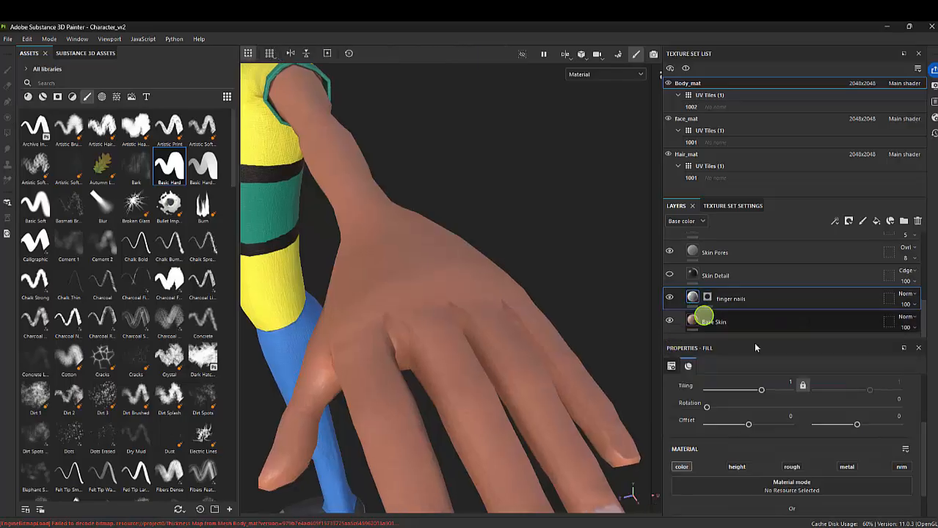
scroll(780, 482, down, 1)
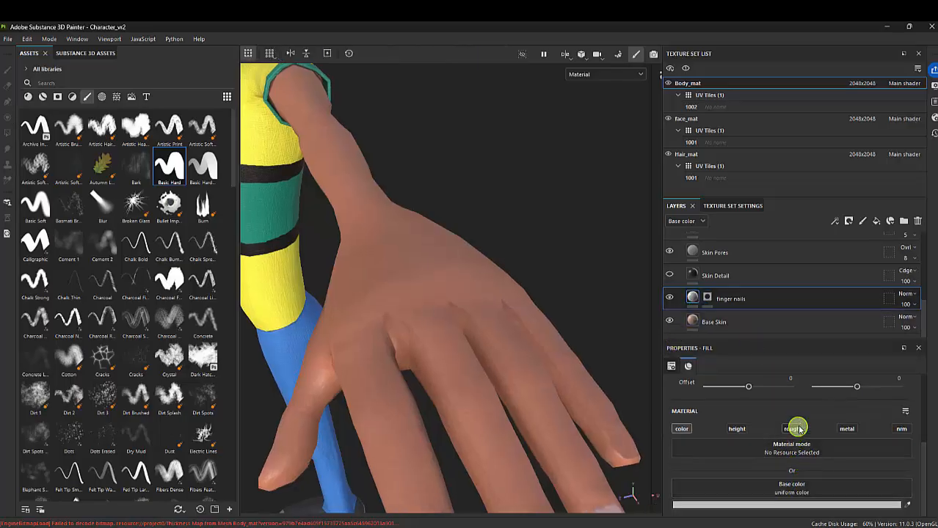
click(737, 429)
scroll(792, 470, down, 1)
click(787, 507)
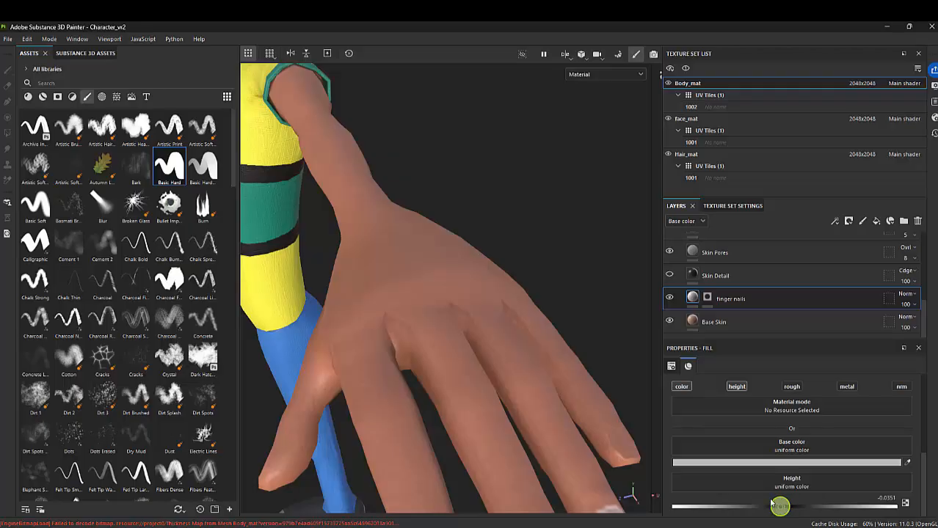
mouse_move(545, 339)
alt+middle_down()
mouse_move(511, 308)
mouse_move(507, 255)
alt+middle_up()
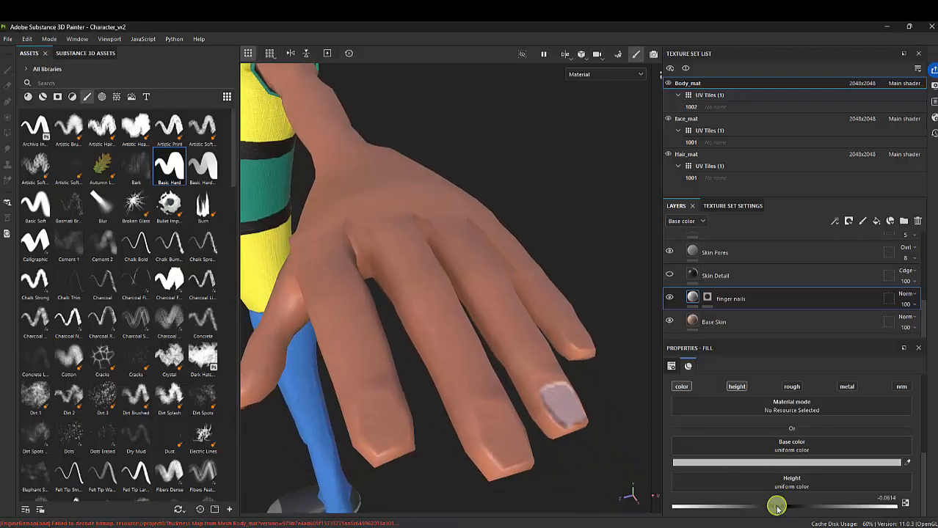
drag(778, 510, 774, 510)
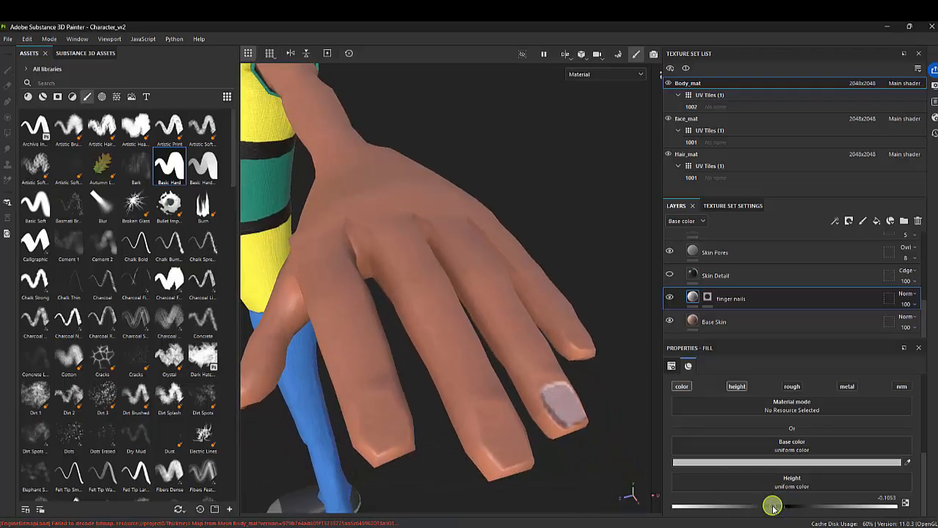
Add a Blur filter with an intensity of 0.16 to the finger nails layer's mask
alt+drag(477, 375, 549, 333)
click(710, 301)
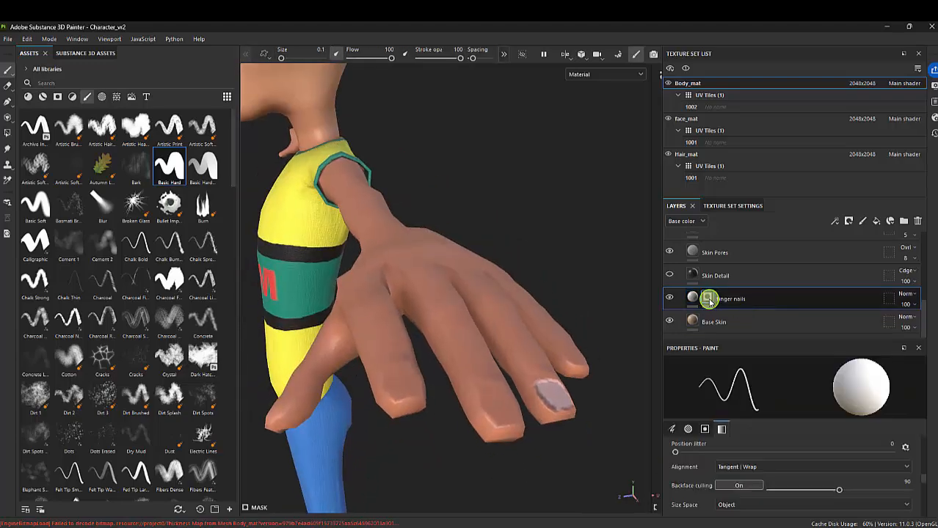
right_click(709, 301)
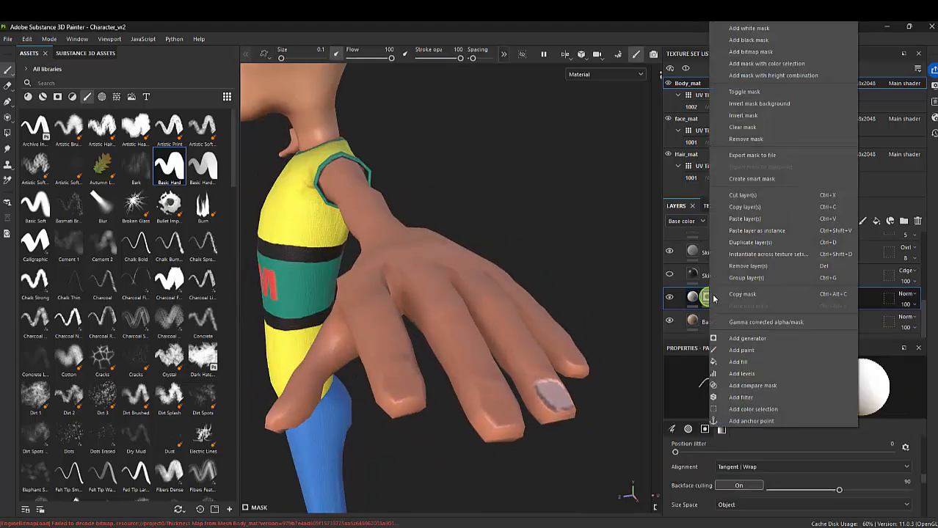
click(741, 397)
click(778, 394)
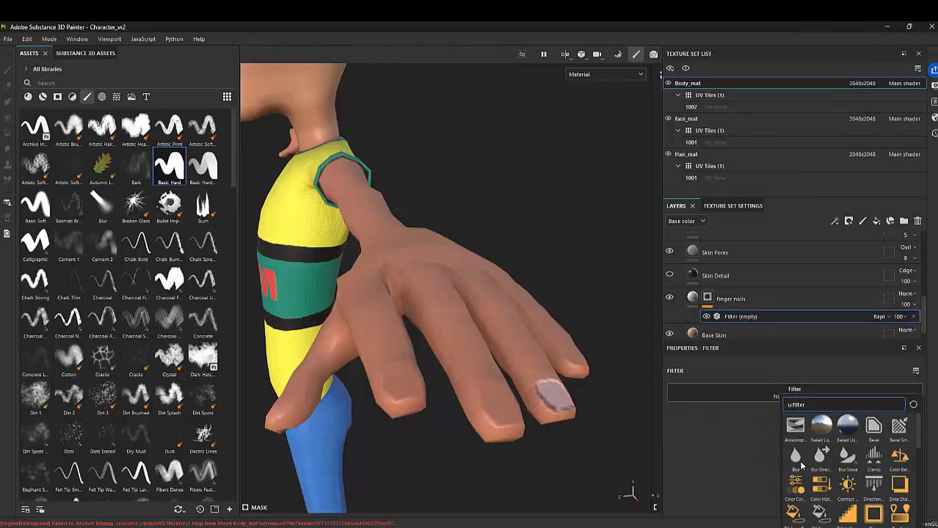
click(795, 462)
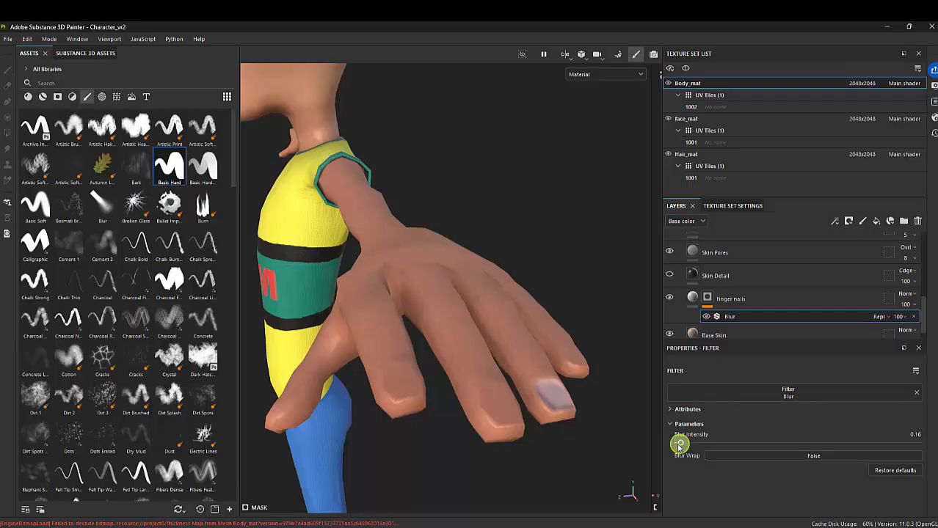
alt+drag(592, 377, 530, 373)
alt+middle_drag(530, 373, 523, 364)
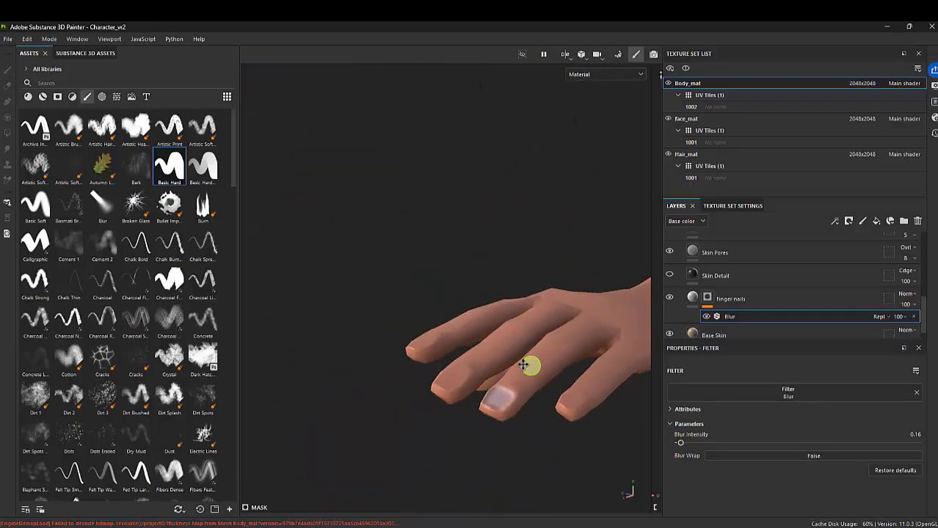
alt+drag(523, 365, 558, 321)
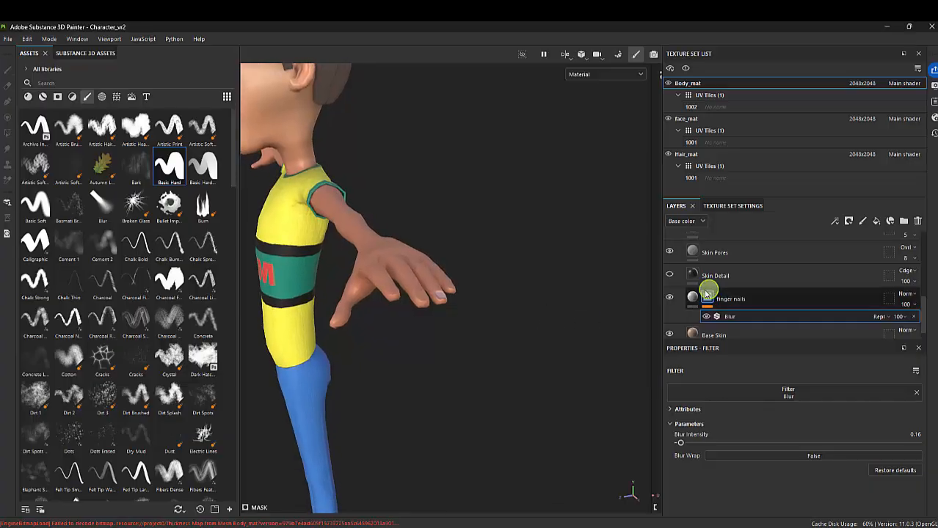
Set the finger nails layer's height to 0.2061 to raise the painted nail
click(706, 294)
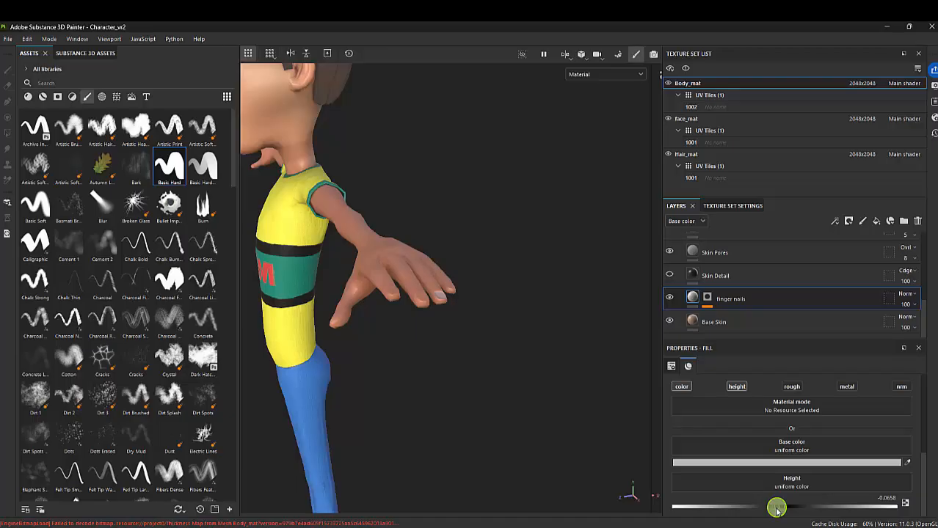
alt+drag(429, 343, 449, 371)
alt+right_drag(449, 371, 675, 433)
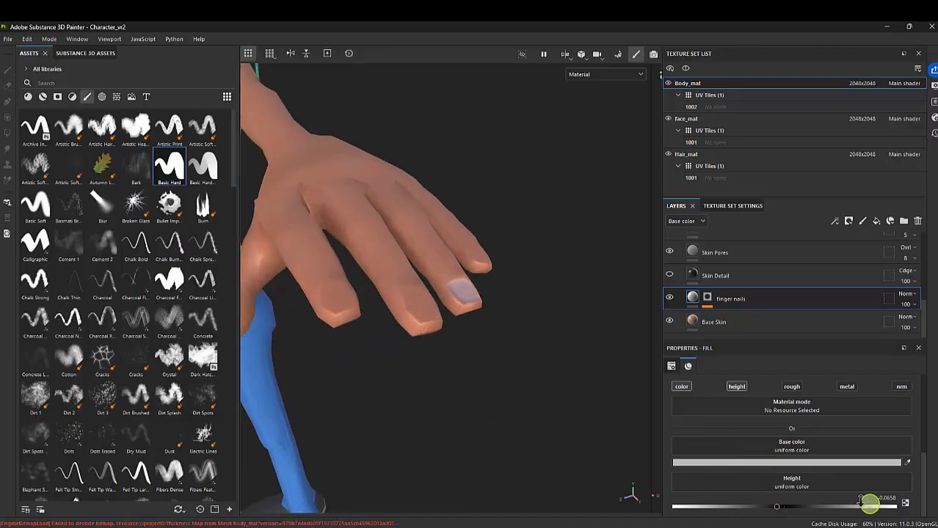
scroll(470, 301, down, 3)
drag(776, 506, 824, 507)
alt+right_drag(431, 271, 763, 413)
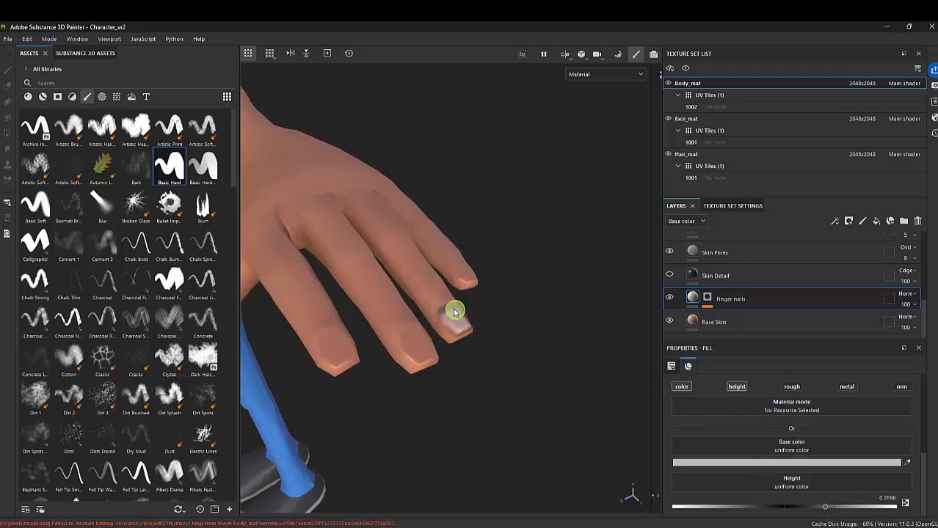
alt+drag(453, 312, 456, 281)
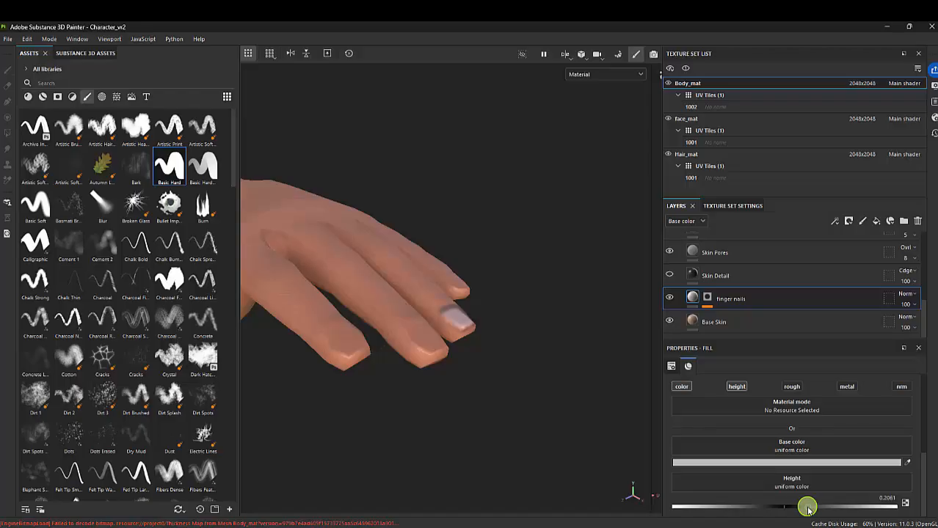
Sample the hand's skin tone as the finger nails base color and lower its saturation to 0.164
alt+drag(479, 366, 385, 231)
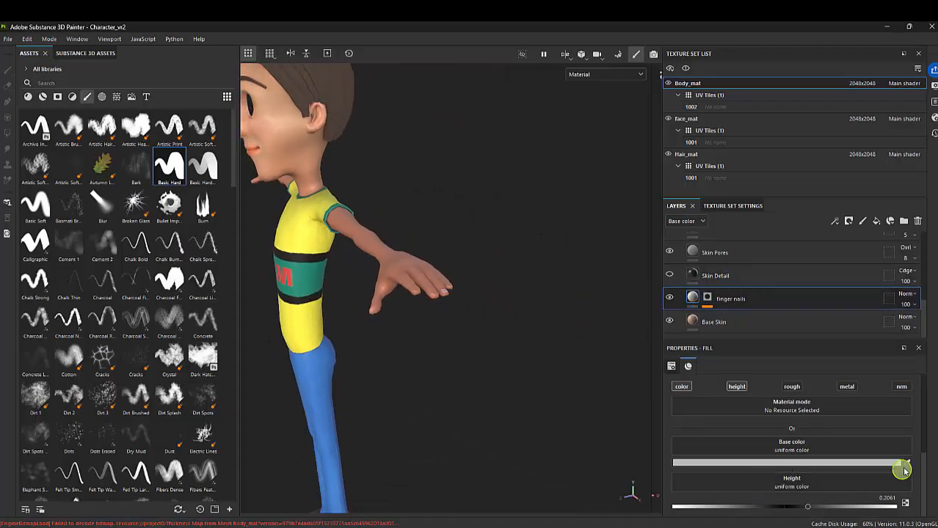
click(906, 464)
click(419, 272)
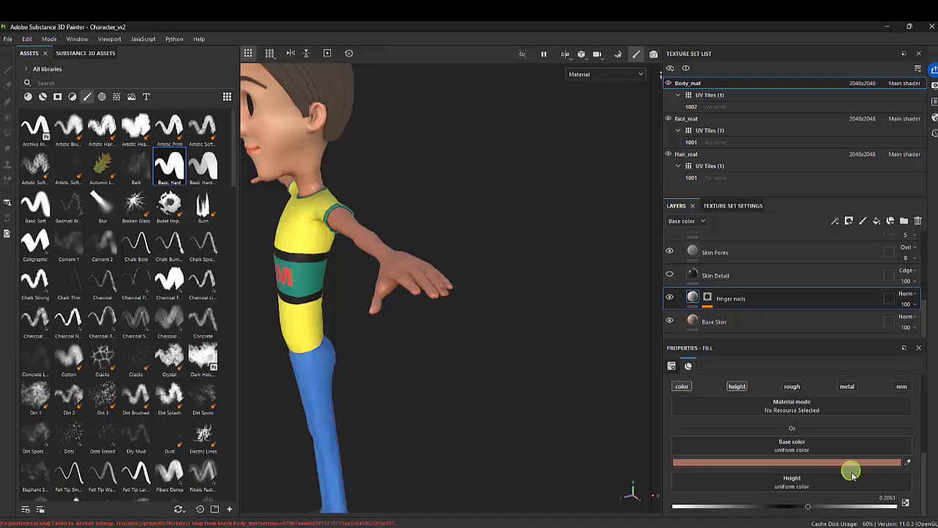
click(800, 463)
click(751, 392)
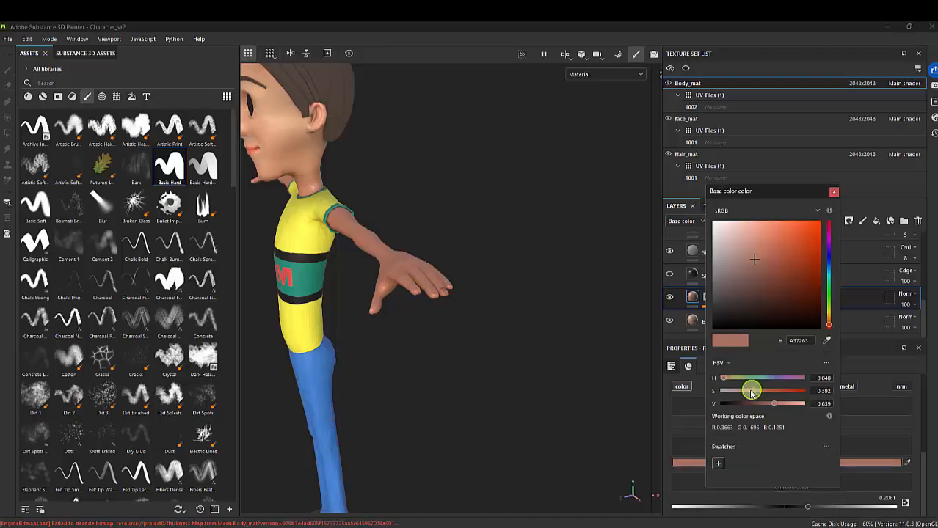
drag(755, 395, 734, 395)
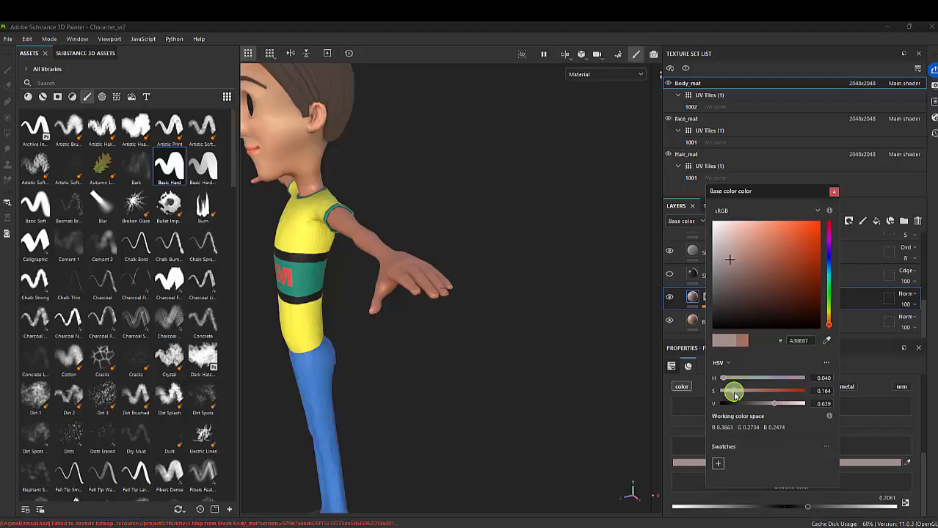
Brighten the finger nails base color to a value of 0.813, giving CFB5AD
alt+drag(506, 291, 425, 333)
alt+right_drag(424, 333, 489, 339)
alt+middle_drag(389, 310, 434, 210)
alt+right_drag(429, 226, 463, 272)
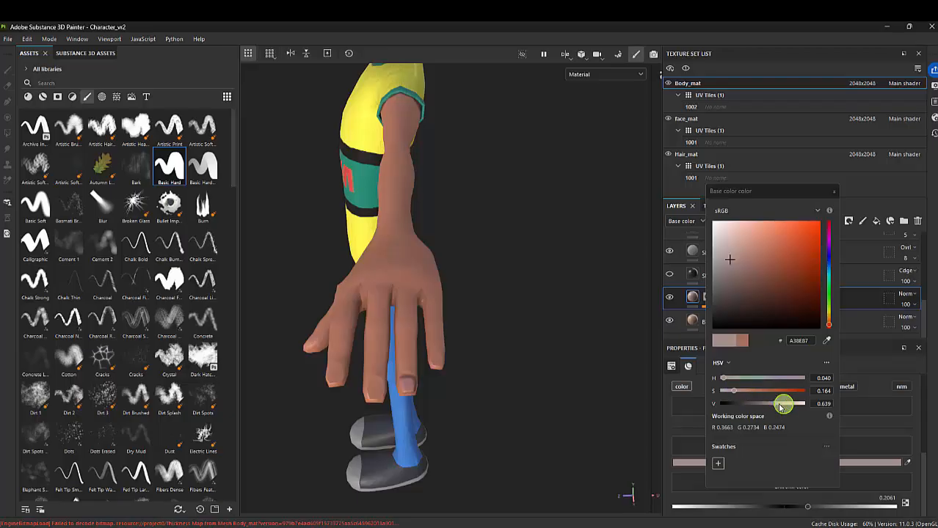
drag(776, 406, 789, 409)
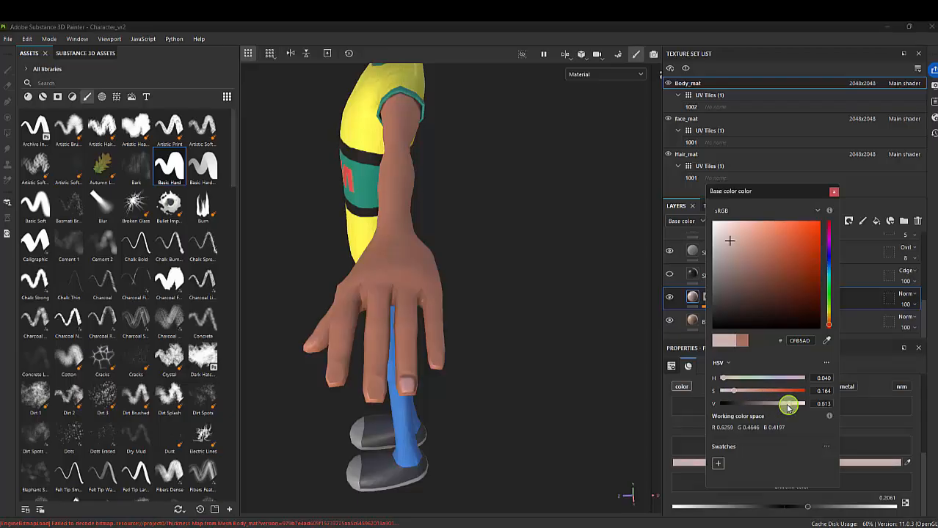
click(833, 192)
Examine the whole character from several angles and distances
alt+drag(418, 316, 422, 227)
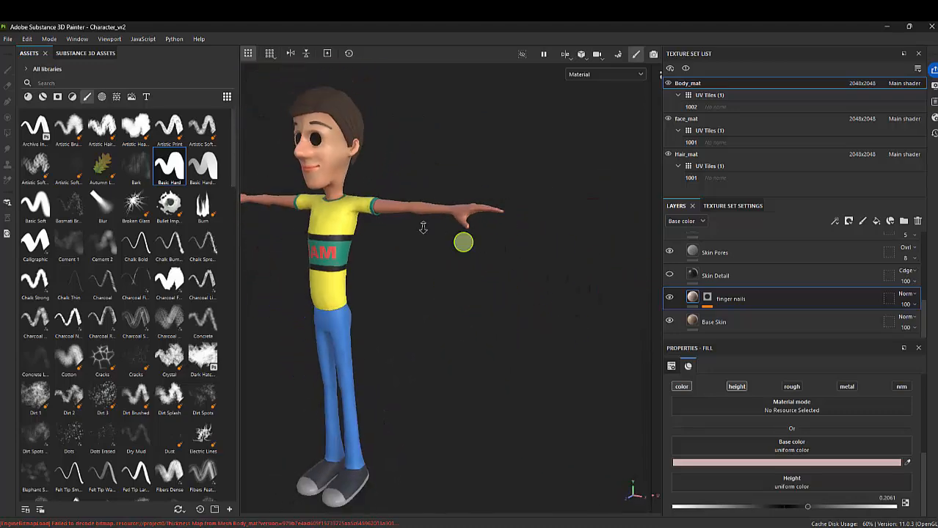
alt+right_drag(422, 227, 439, 245)
alt+middle_drag(438, 245, 480, 264)
alt+drag(449, 232, 445, 250)
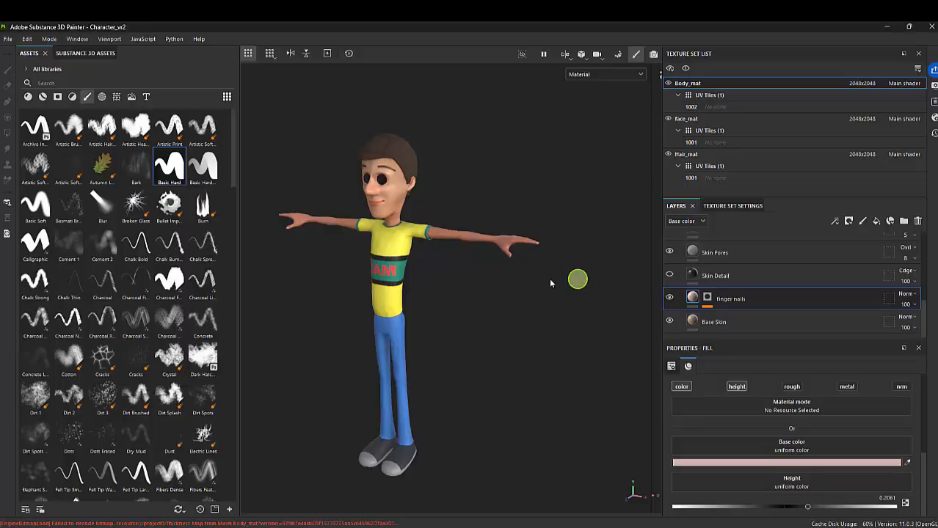
alt+middle_drag(440, 233, 488, 289)
alt+right_drag(488, 289, 545, 321)
alt+drag(438, 283, 478, 250)
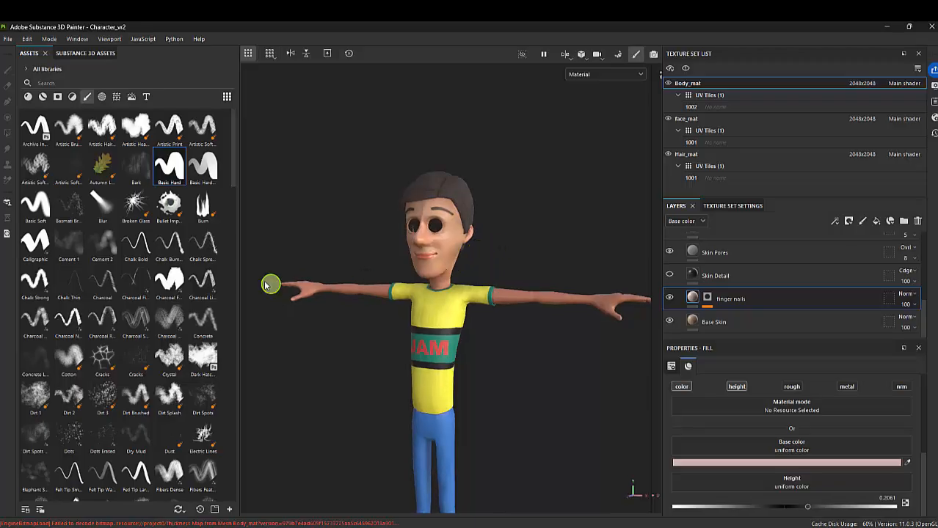
Narrow the assets area to enlarge the 3D view of the character, and save the project
drag(239, 260, 176, 249)
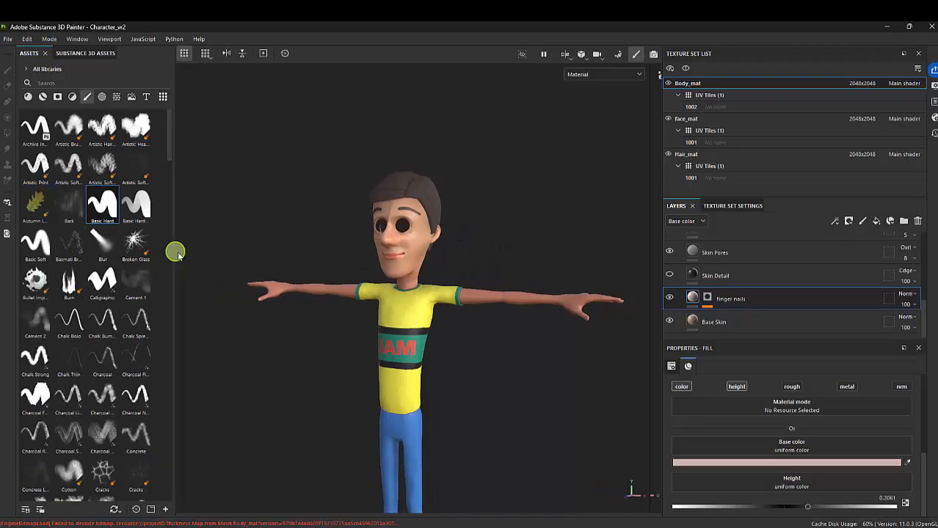
alt+middle_drag(483, 286, 469, 238)
alt+right_drag(510, 253, 446, 256)
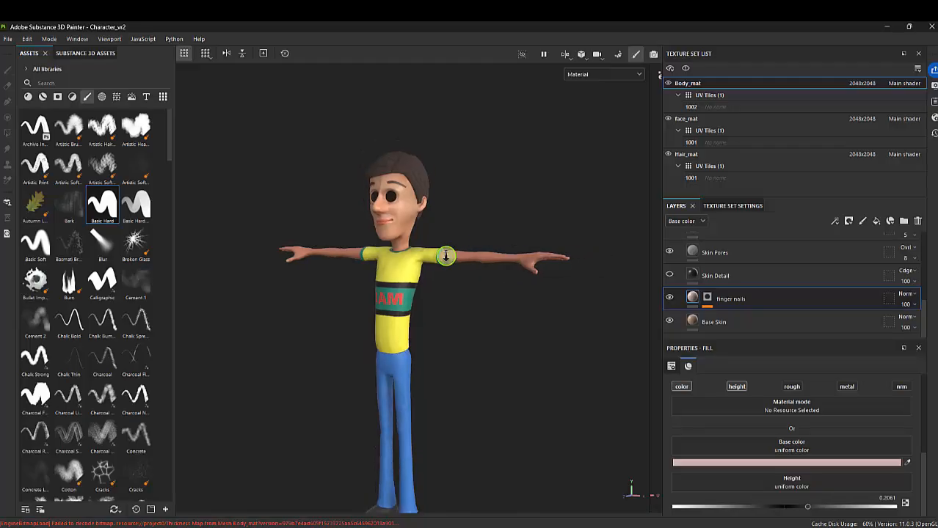
alt+right_drag(516, 345, 468, 328)
alt+middle_drag(479, 324, 494, 311)
click(8, 38)
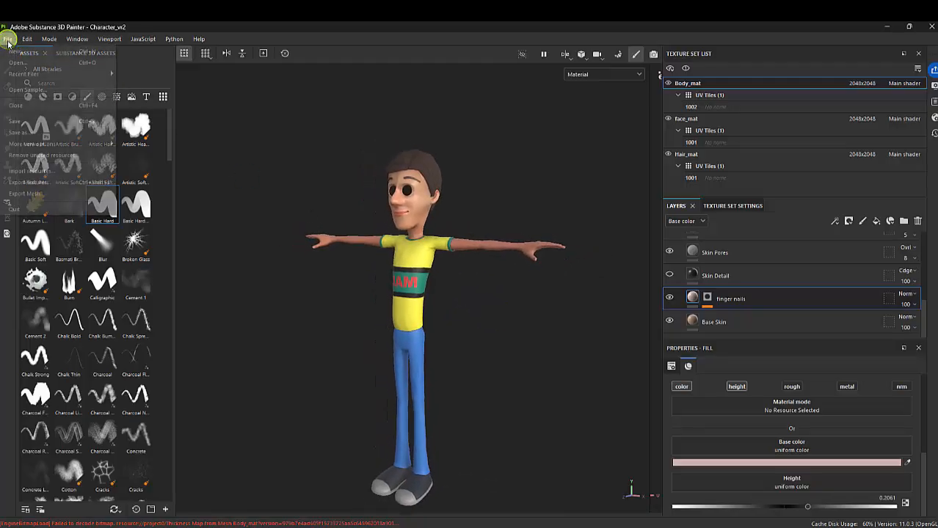
click(26, 117)
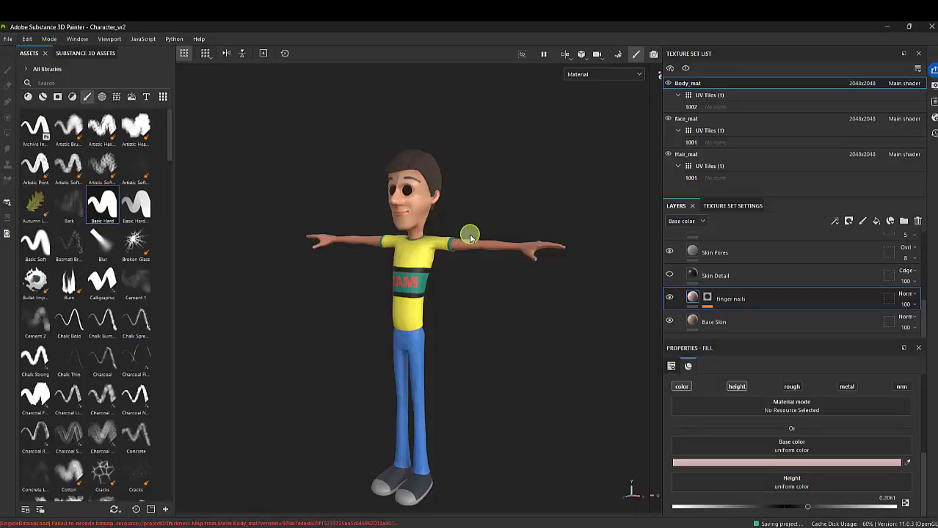